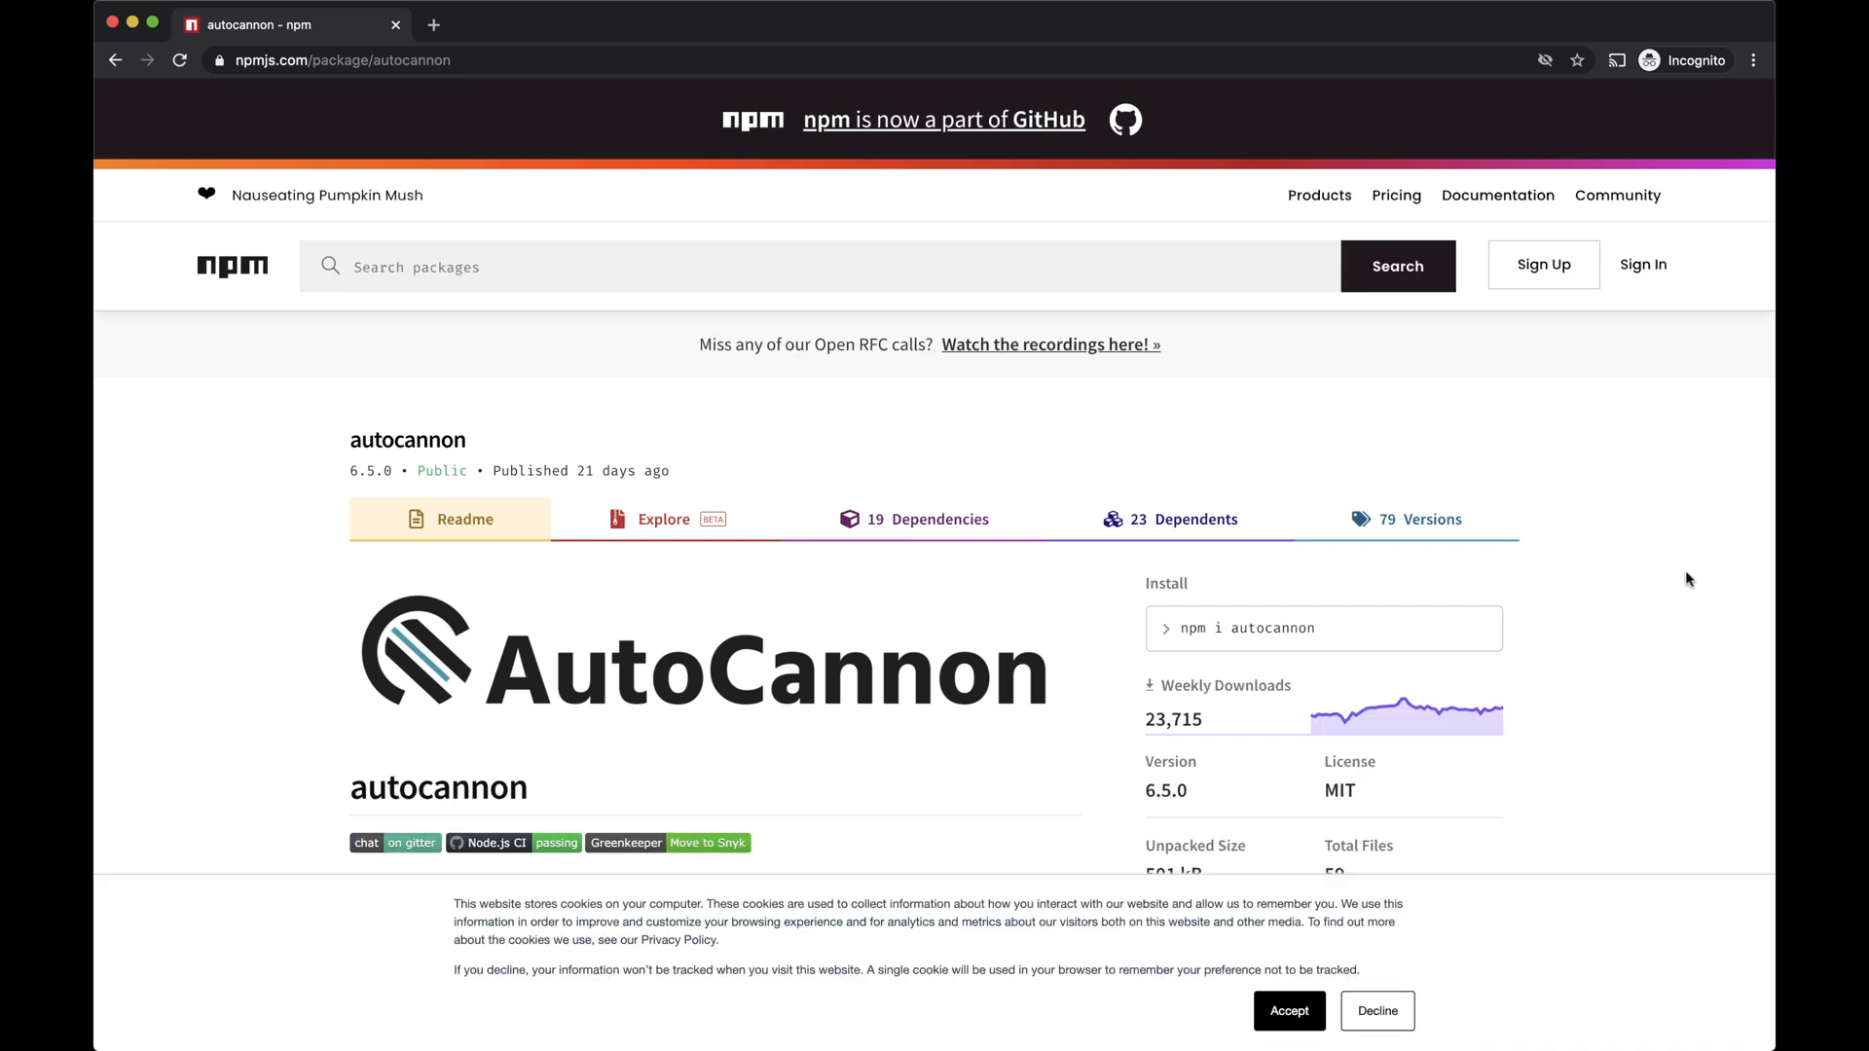
pyautogui.scroll(-3, 1687, 579)
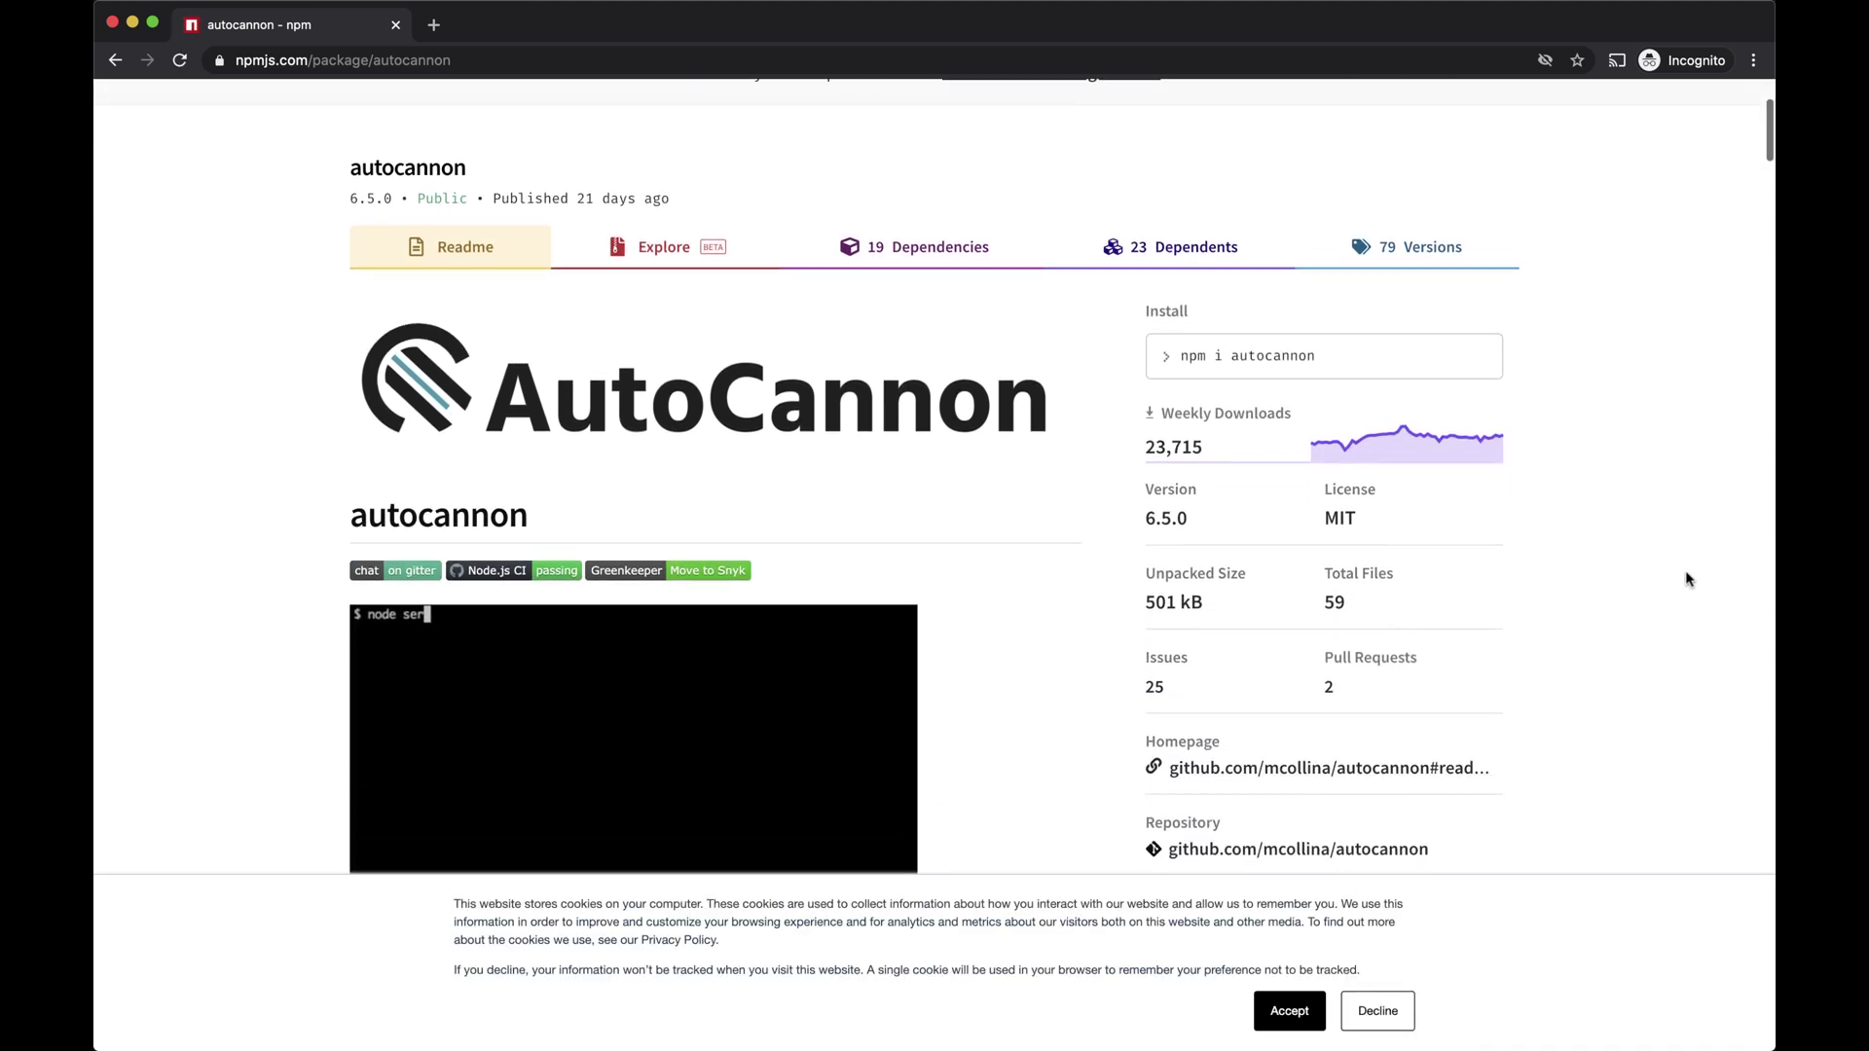
# Decline cookie tracking on the npm autocannon package page
pyautogui.click(1373, 1011)
pyautogui.scroll(3, 1548, 510)
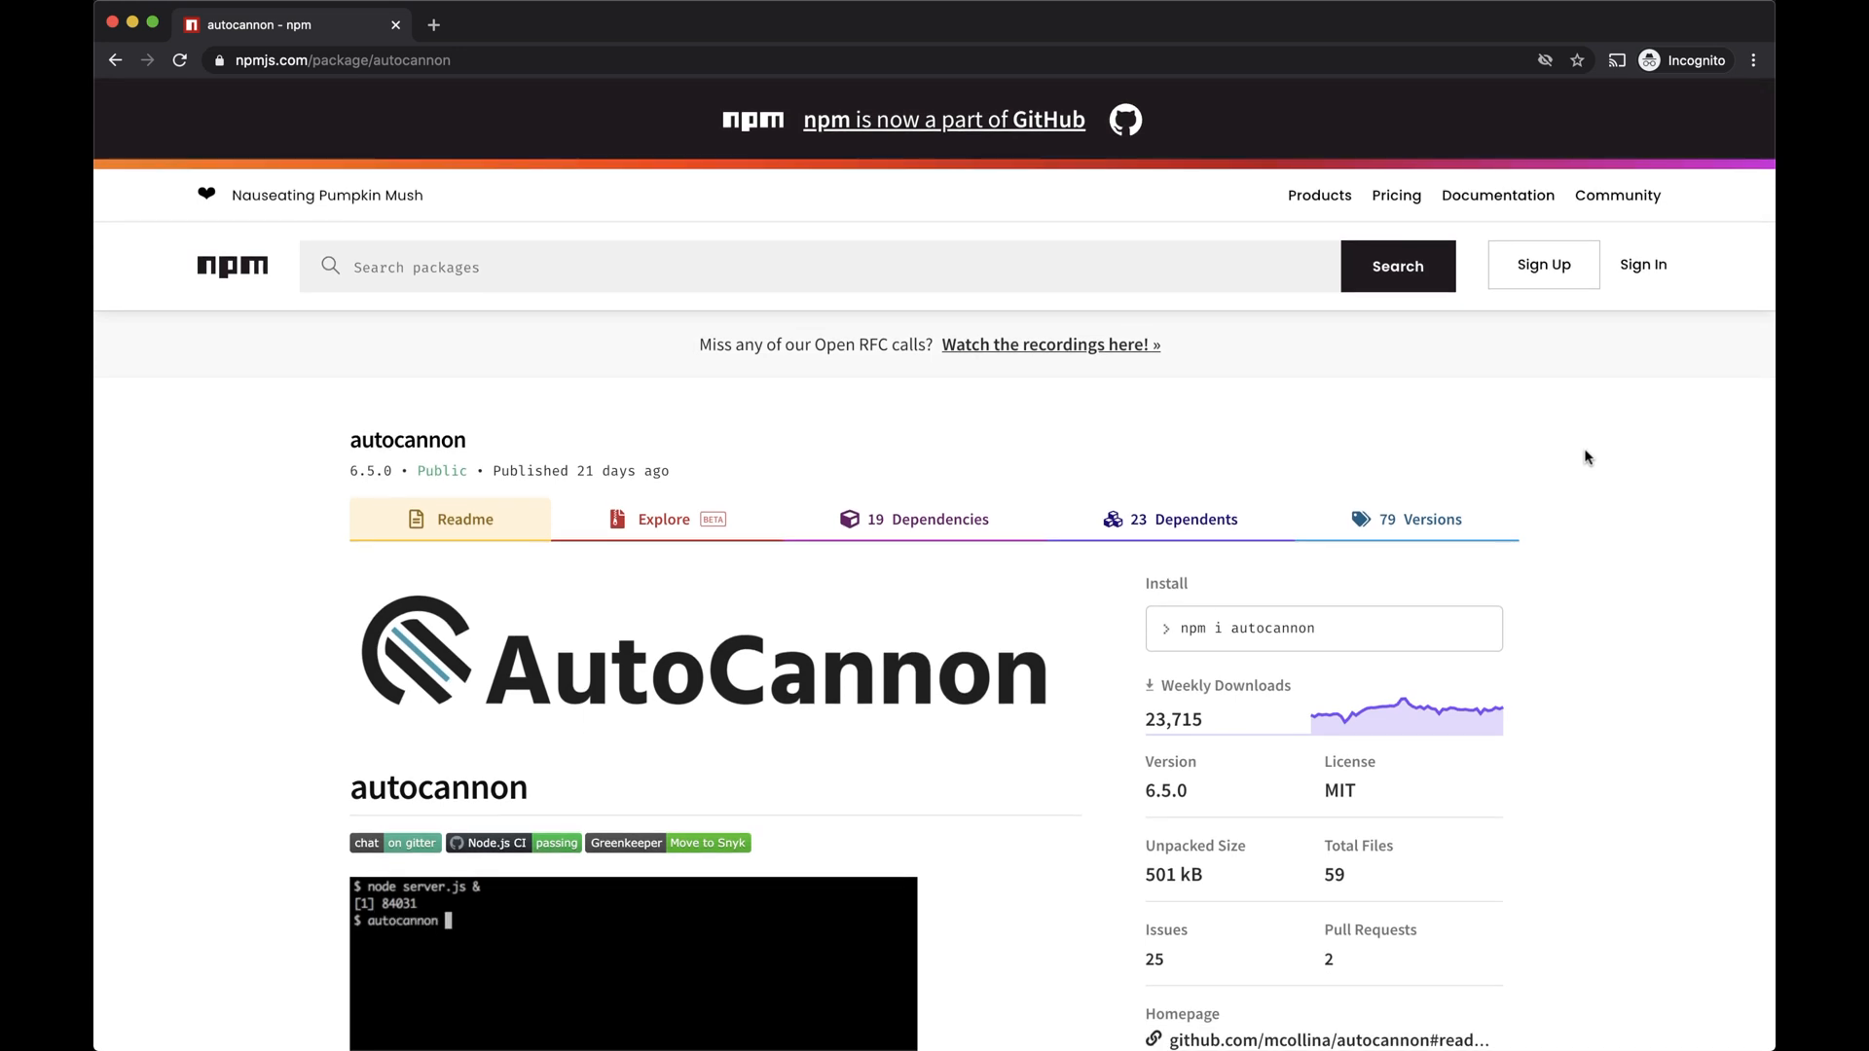
pyautogui.scroll(-3, 1601, 447)
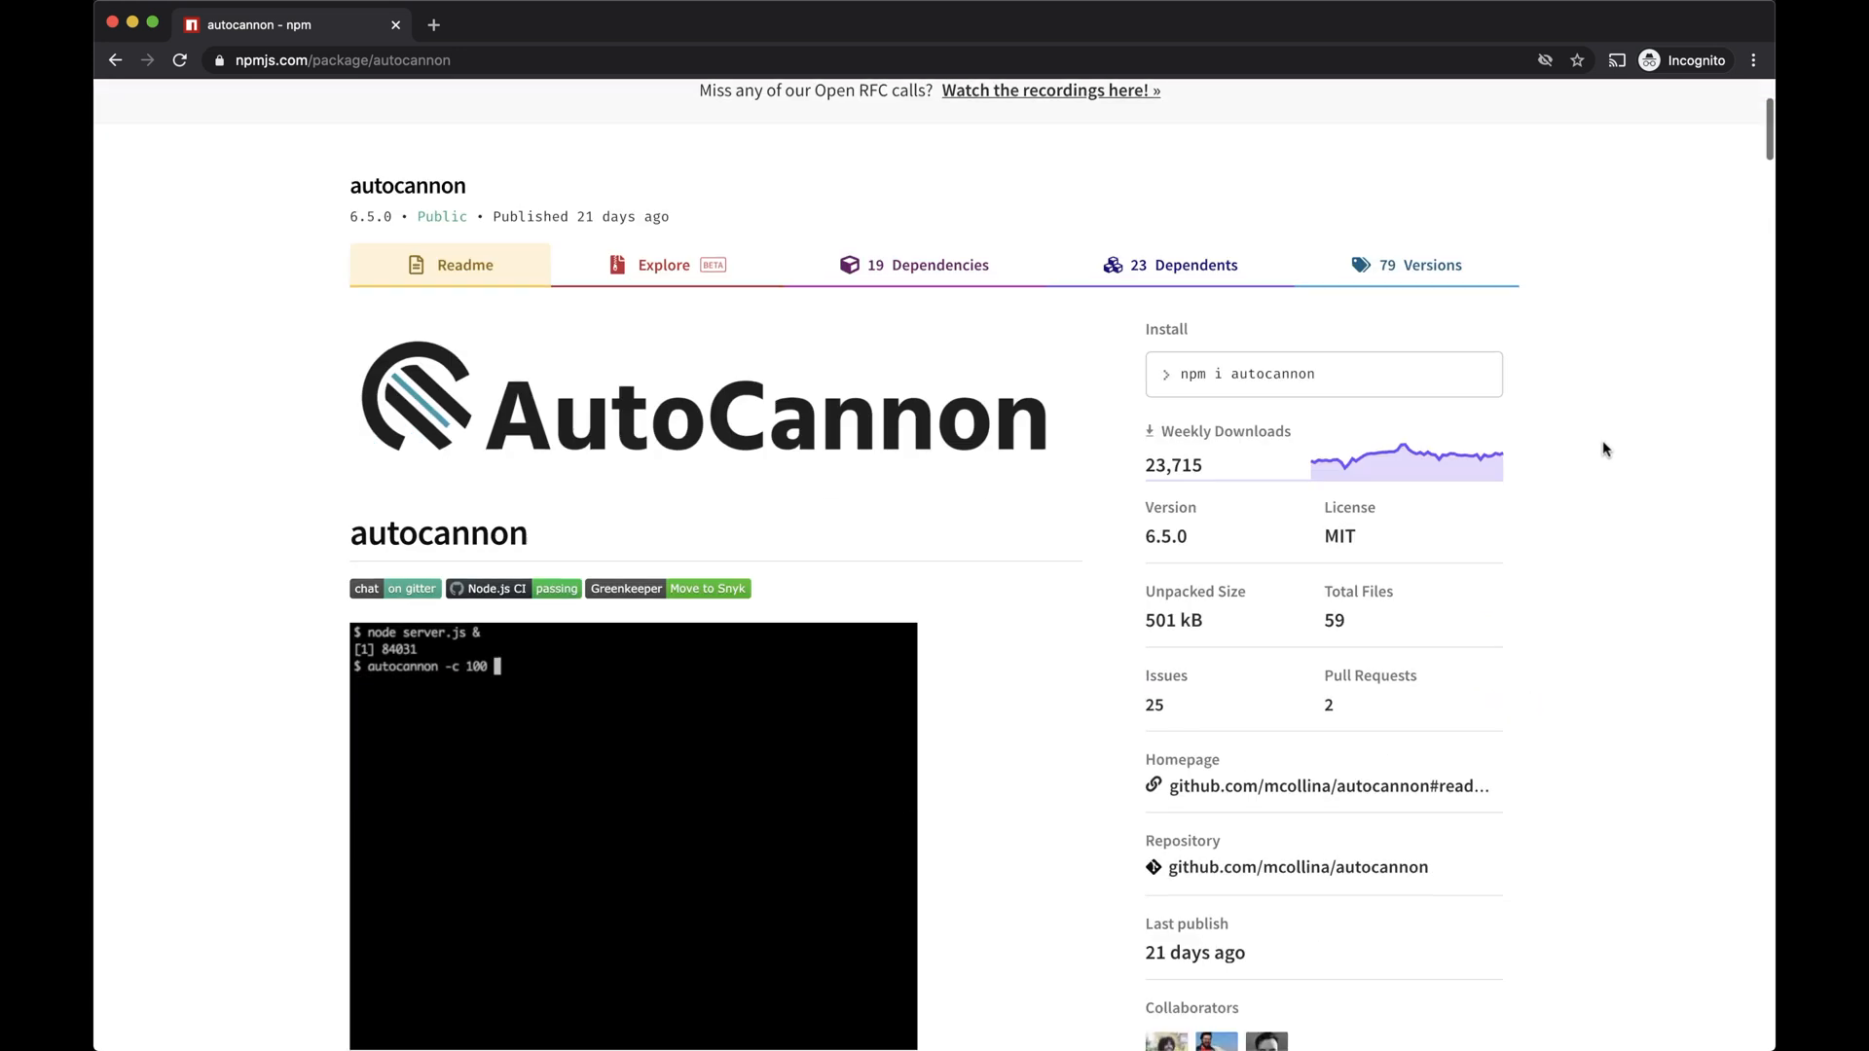
pyautogui.scroll(-1, 1603, 447)
pyautogui.scroll(-2, 1603, 447)
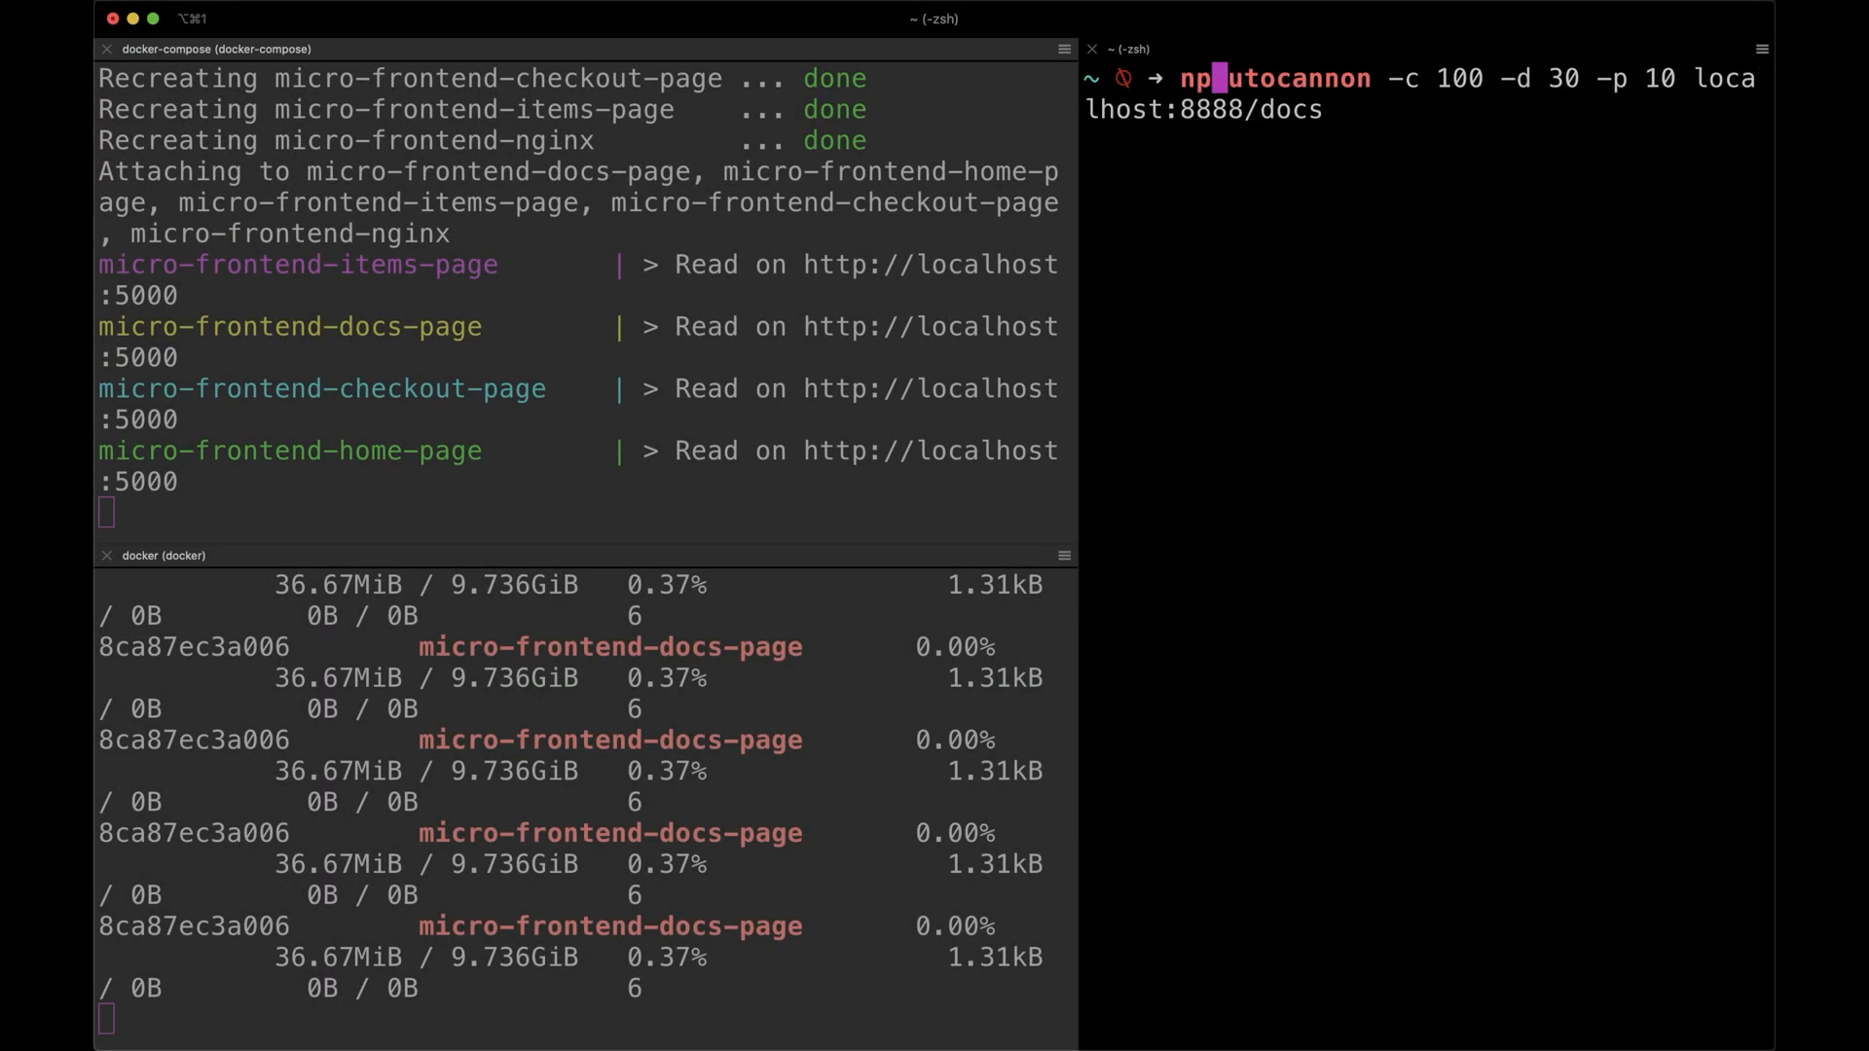
pyautogui.write('x')
# Run 'npx autocannon -c 100 -d 30 -p 10 localhost:8888/docs' while watching the container stats pane
pyautogui.press('Right')
pyautogui.press('Right')
pyautogui.press('Right')
pyautogui.press('Right')
pyautogui.press('Right')
pyautogui.press('Right')
pyautogui.press('Right')
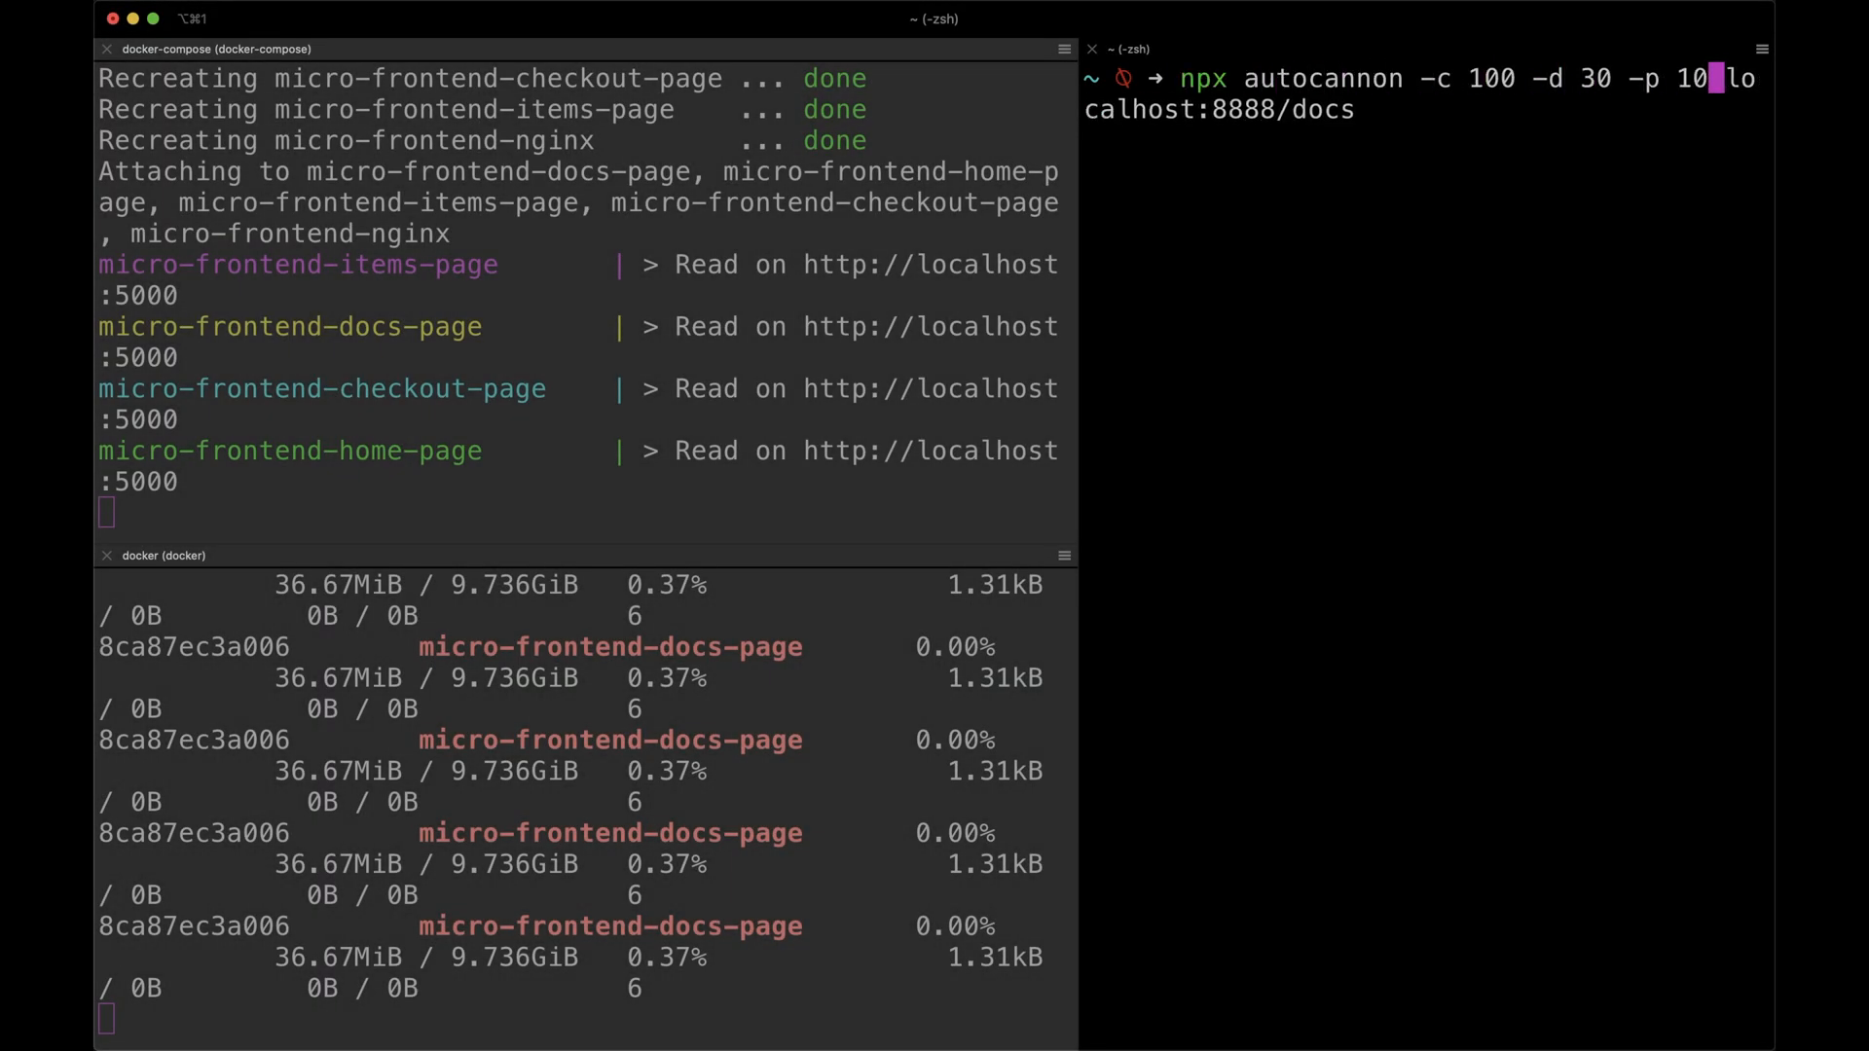
pyautogui.press('Right')
pyautogui.press('Right')
pyautogui.press('Right')
pyautogui.press('Right')
pyautogui.press('Right')
pyautogui.press('Right')
pyautogui.press('Right')
pyautogui.press('Right')
pyautogui.press('Return')
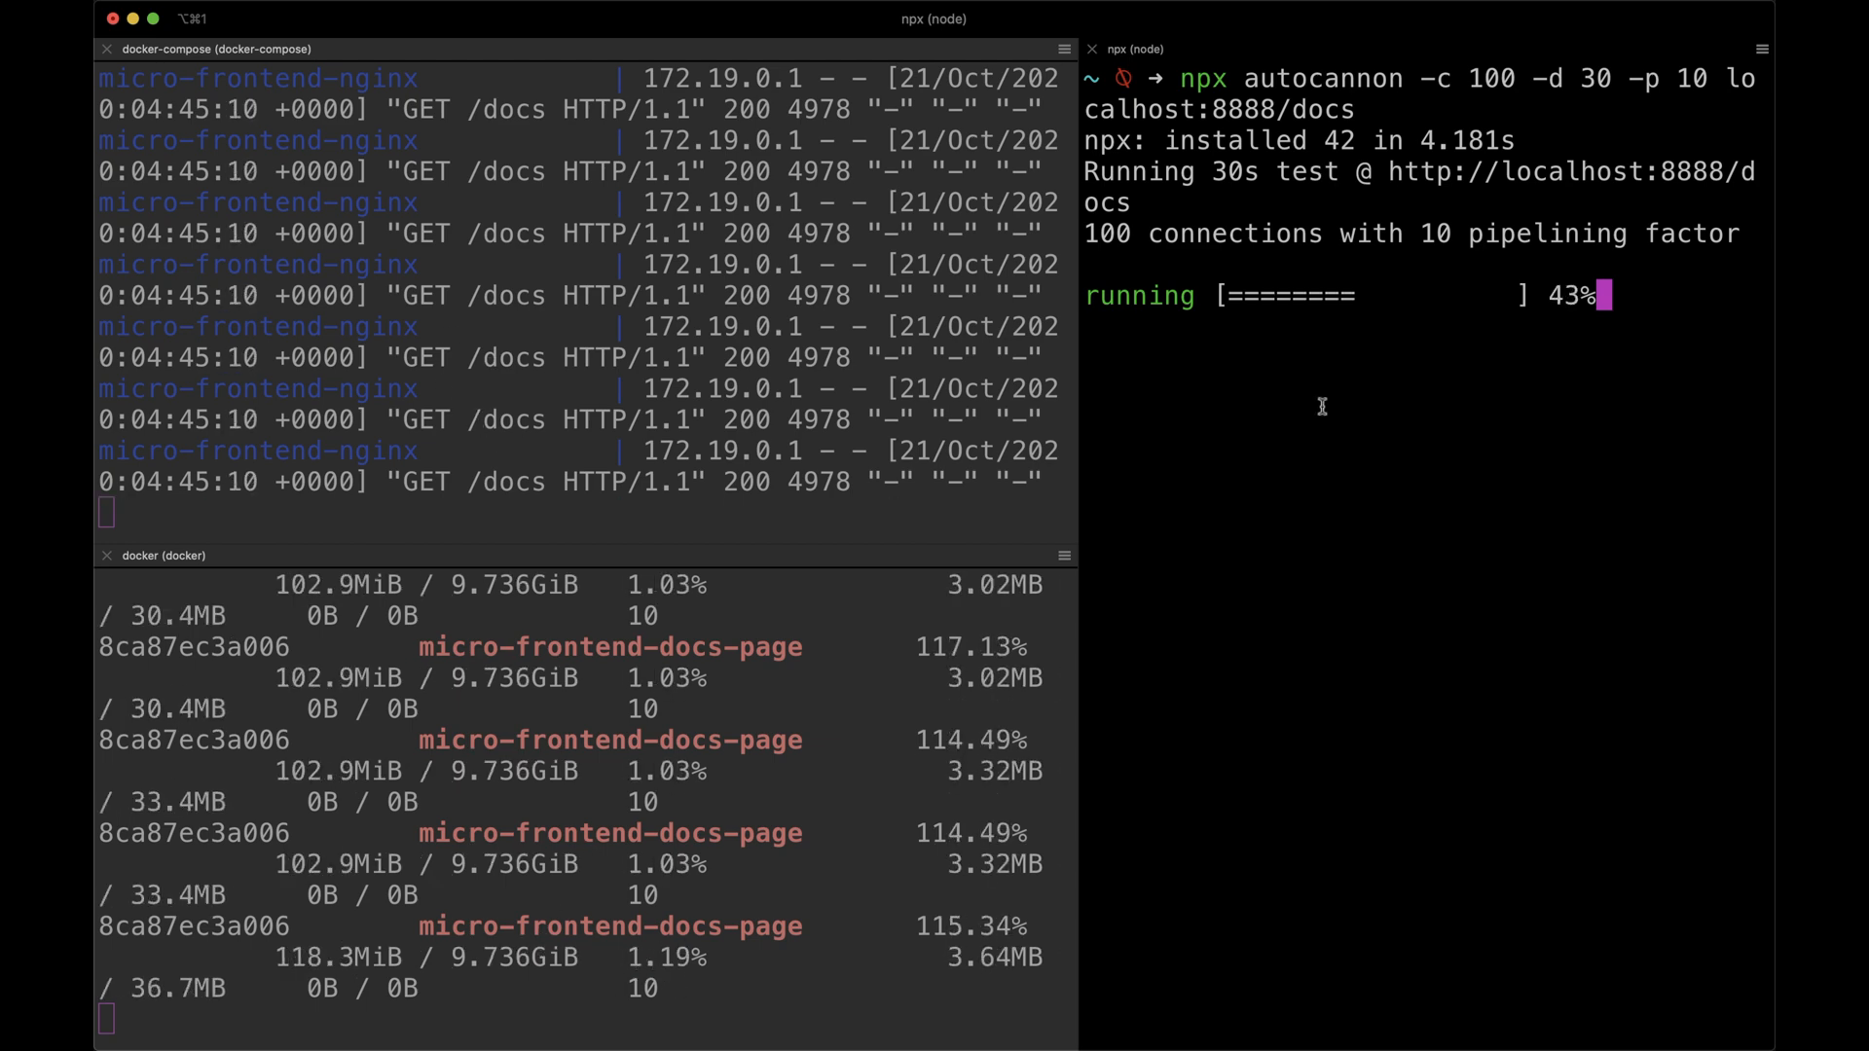
pyautogui.click(716, 989)
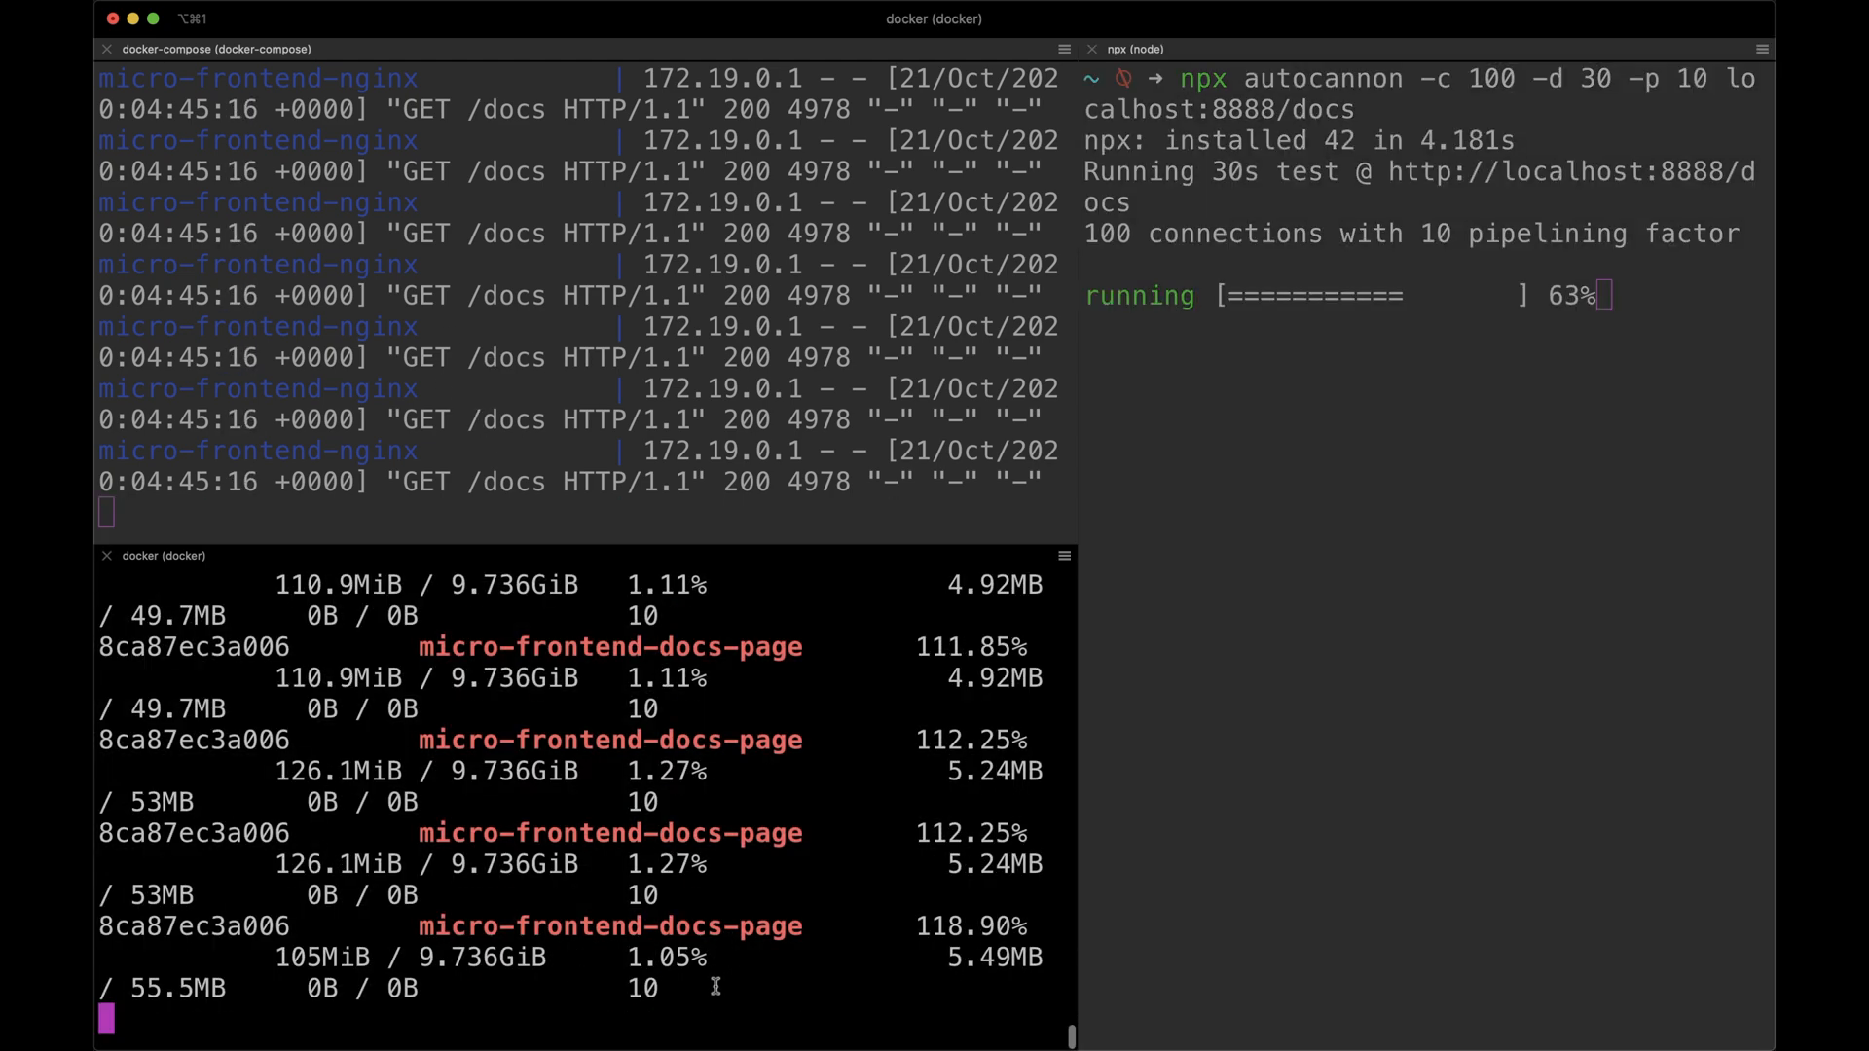
pyautogui.click(1397, 547)
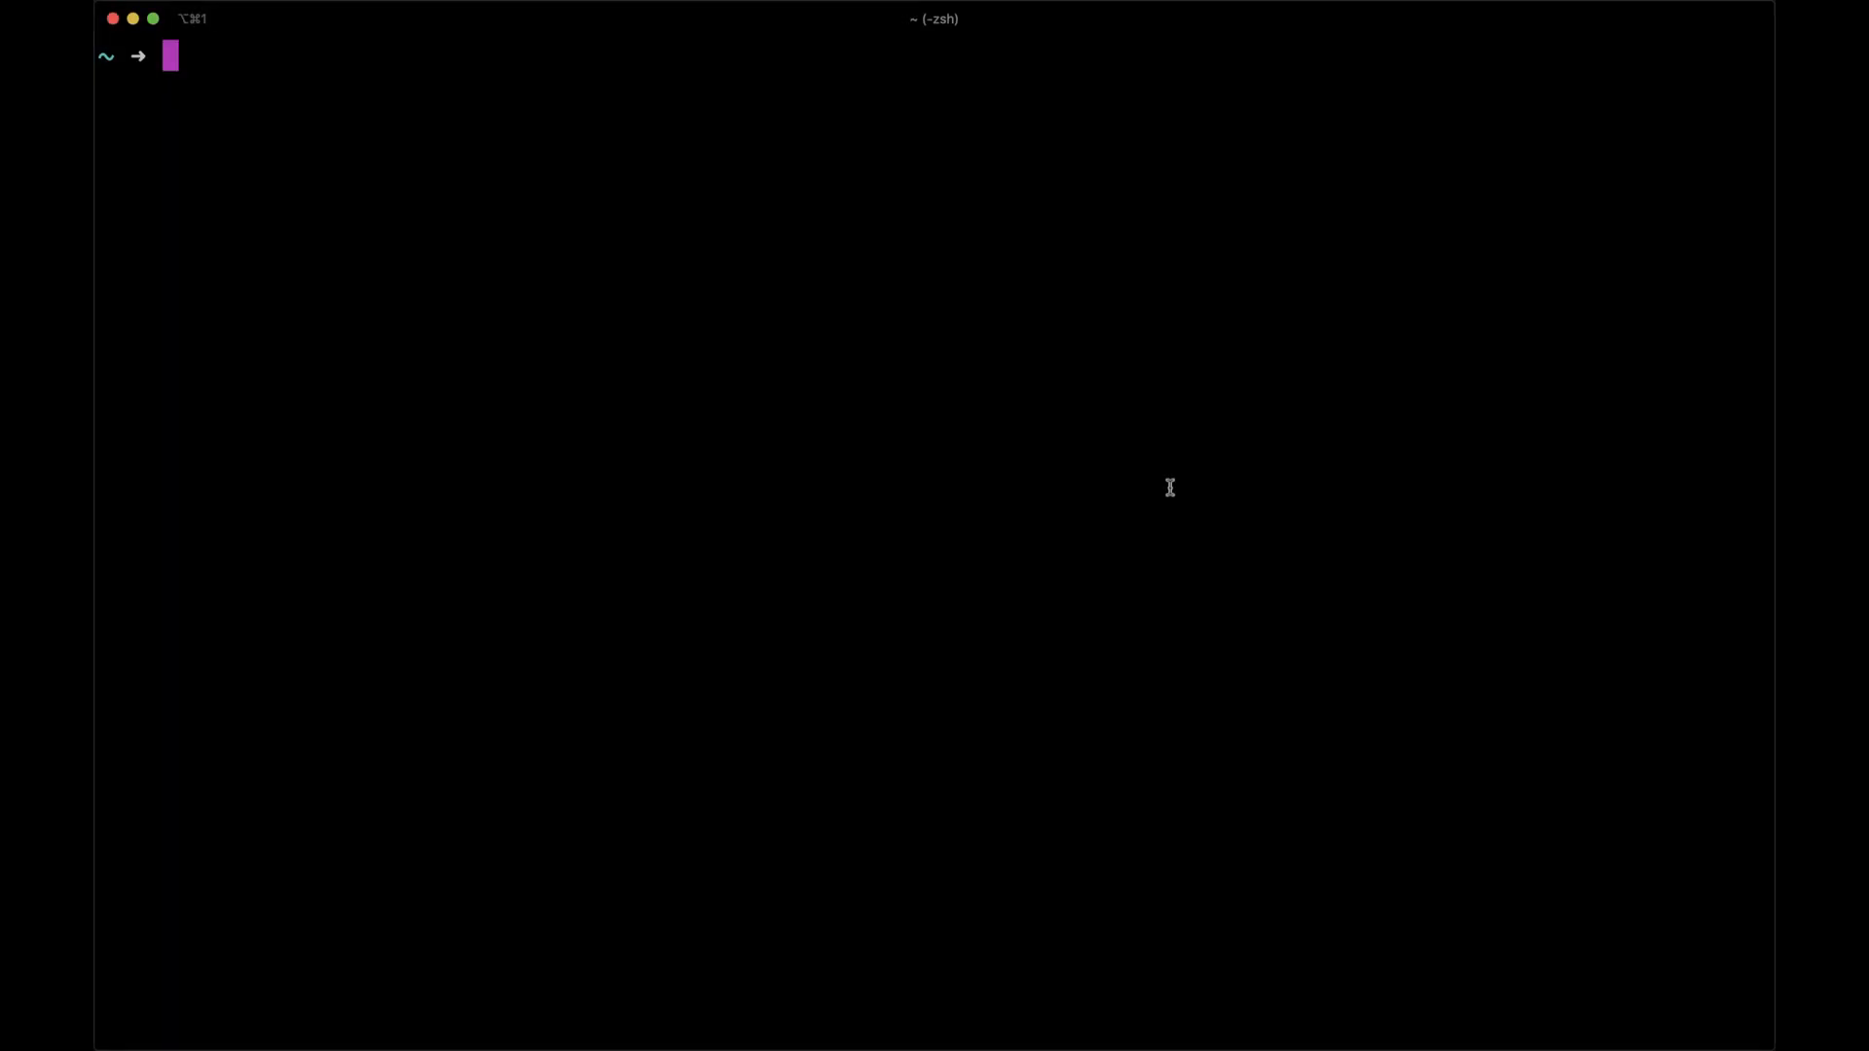
pyautogui.write('npx')
# Run 'npx autocannon --help' to list its options, then clear the screen
pyautogui.press('Right')
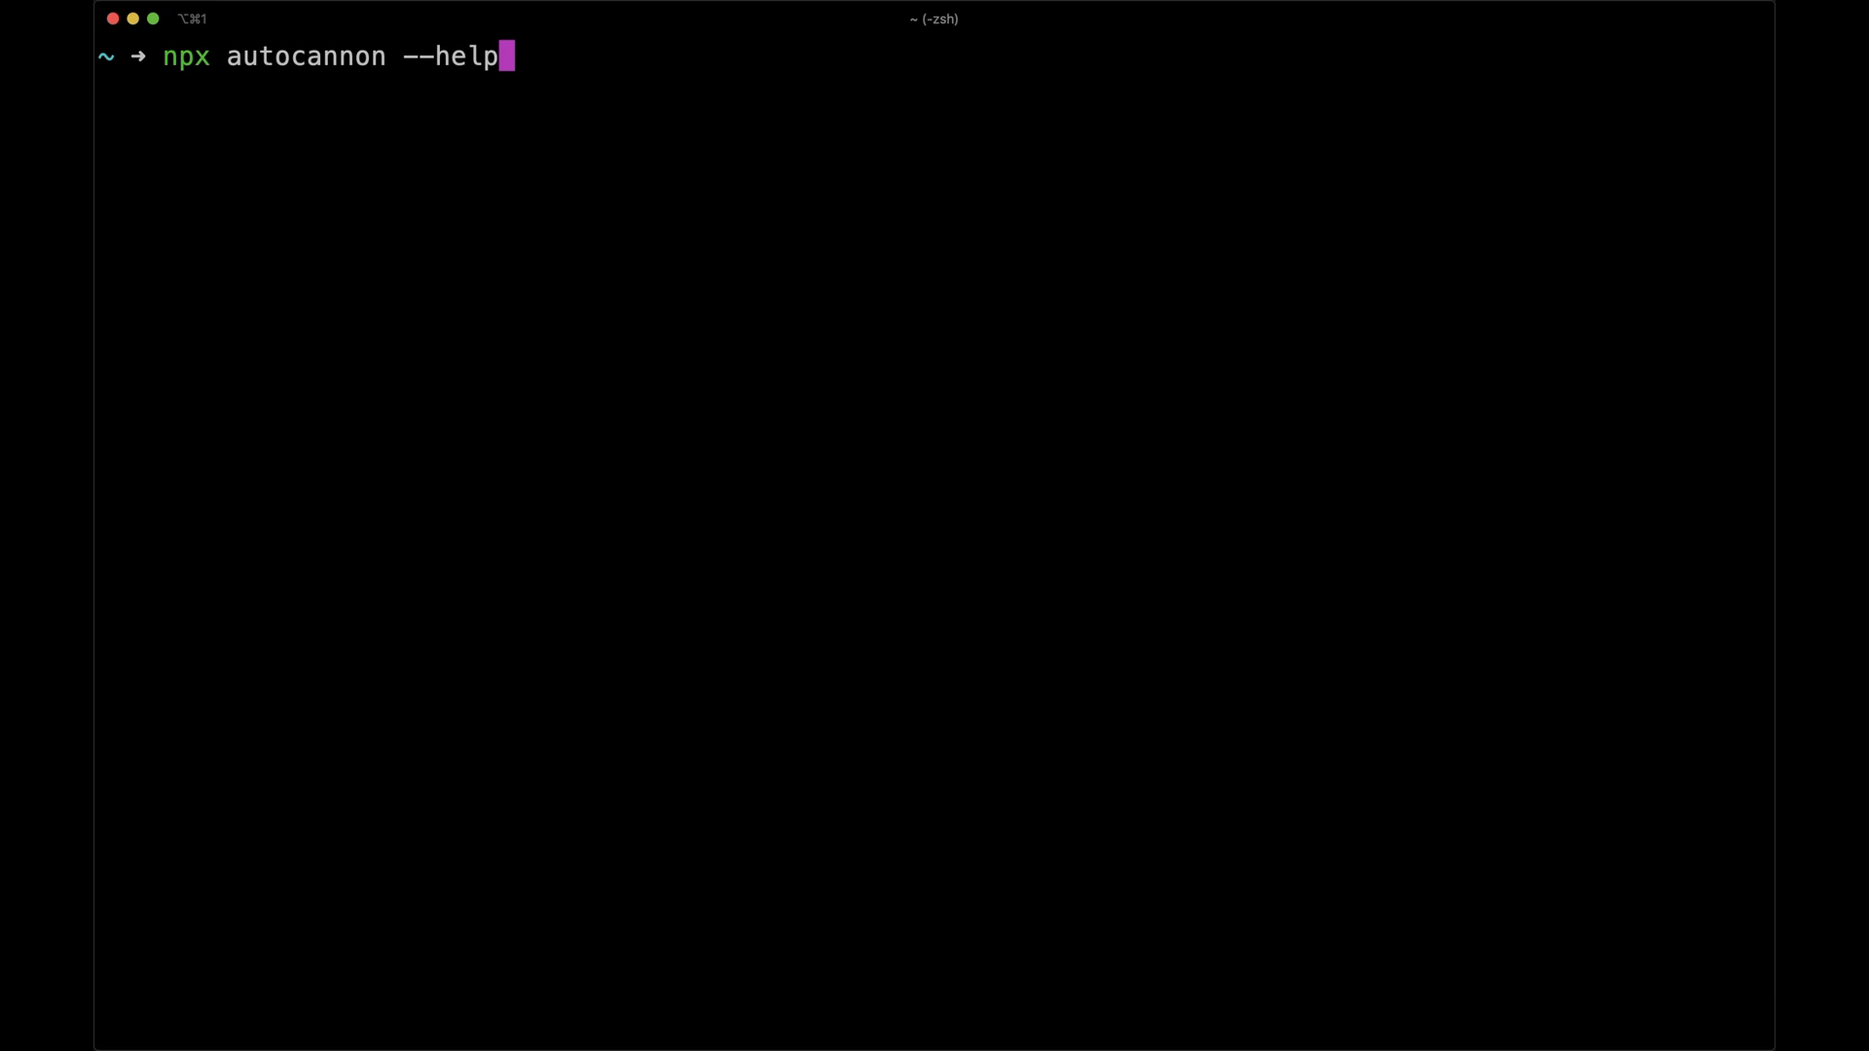
pyautogui.press('Return')
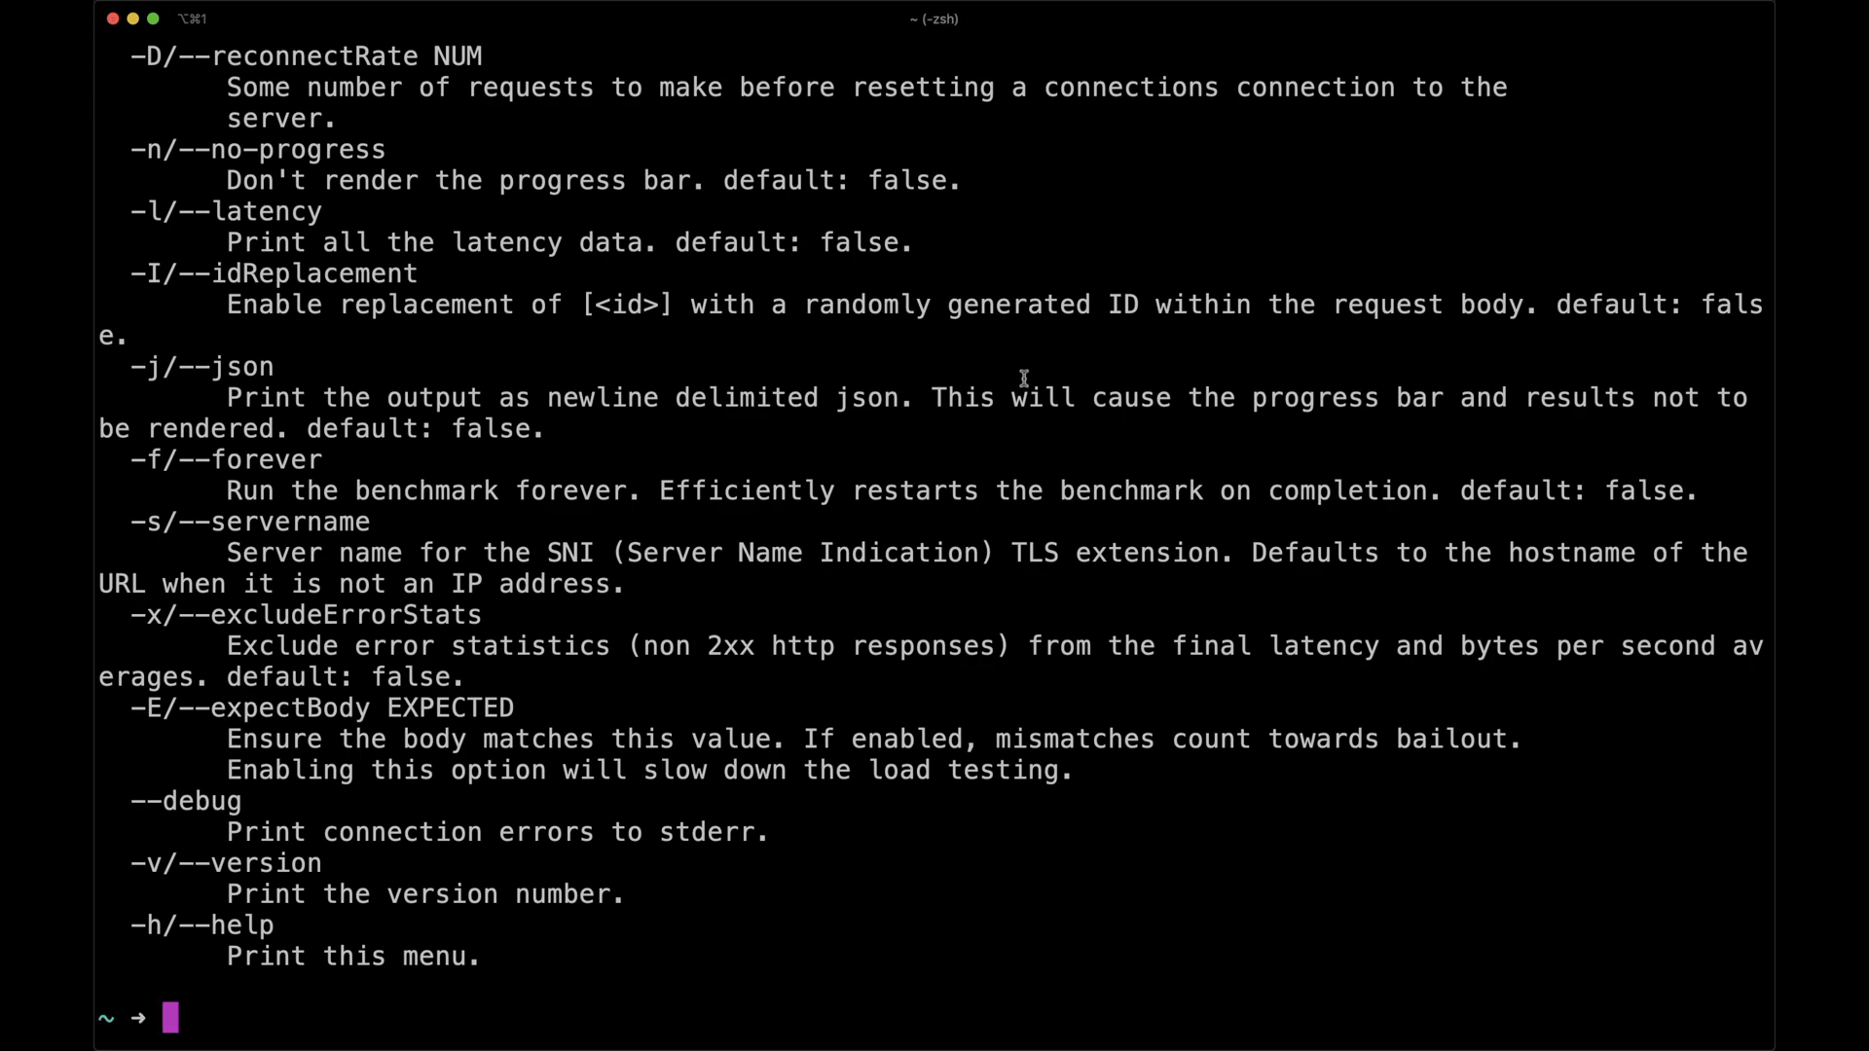
pyautogui.scroll(5, 1024, 379)
pyautogui.scroll(10, 1024, 378)
pyautogui.scroll(5, 1025, 378)
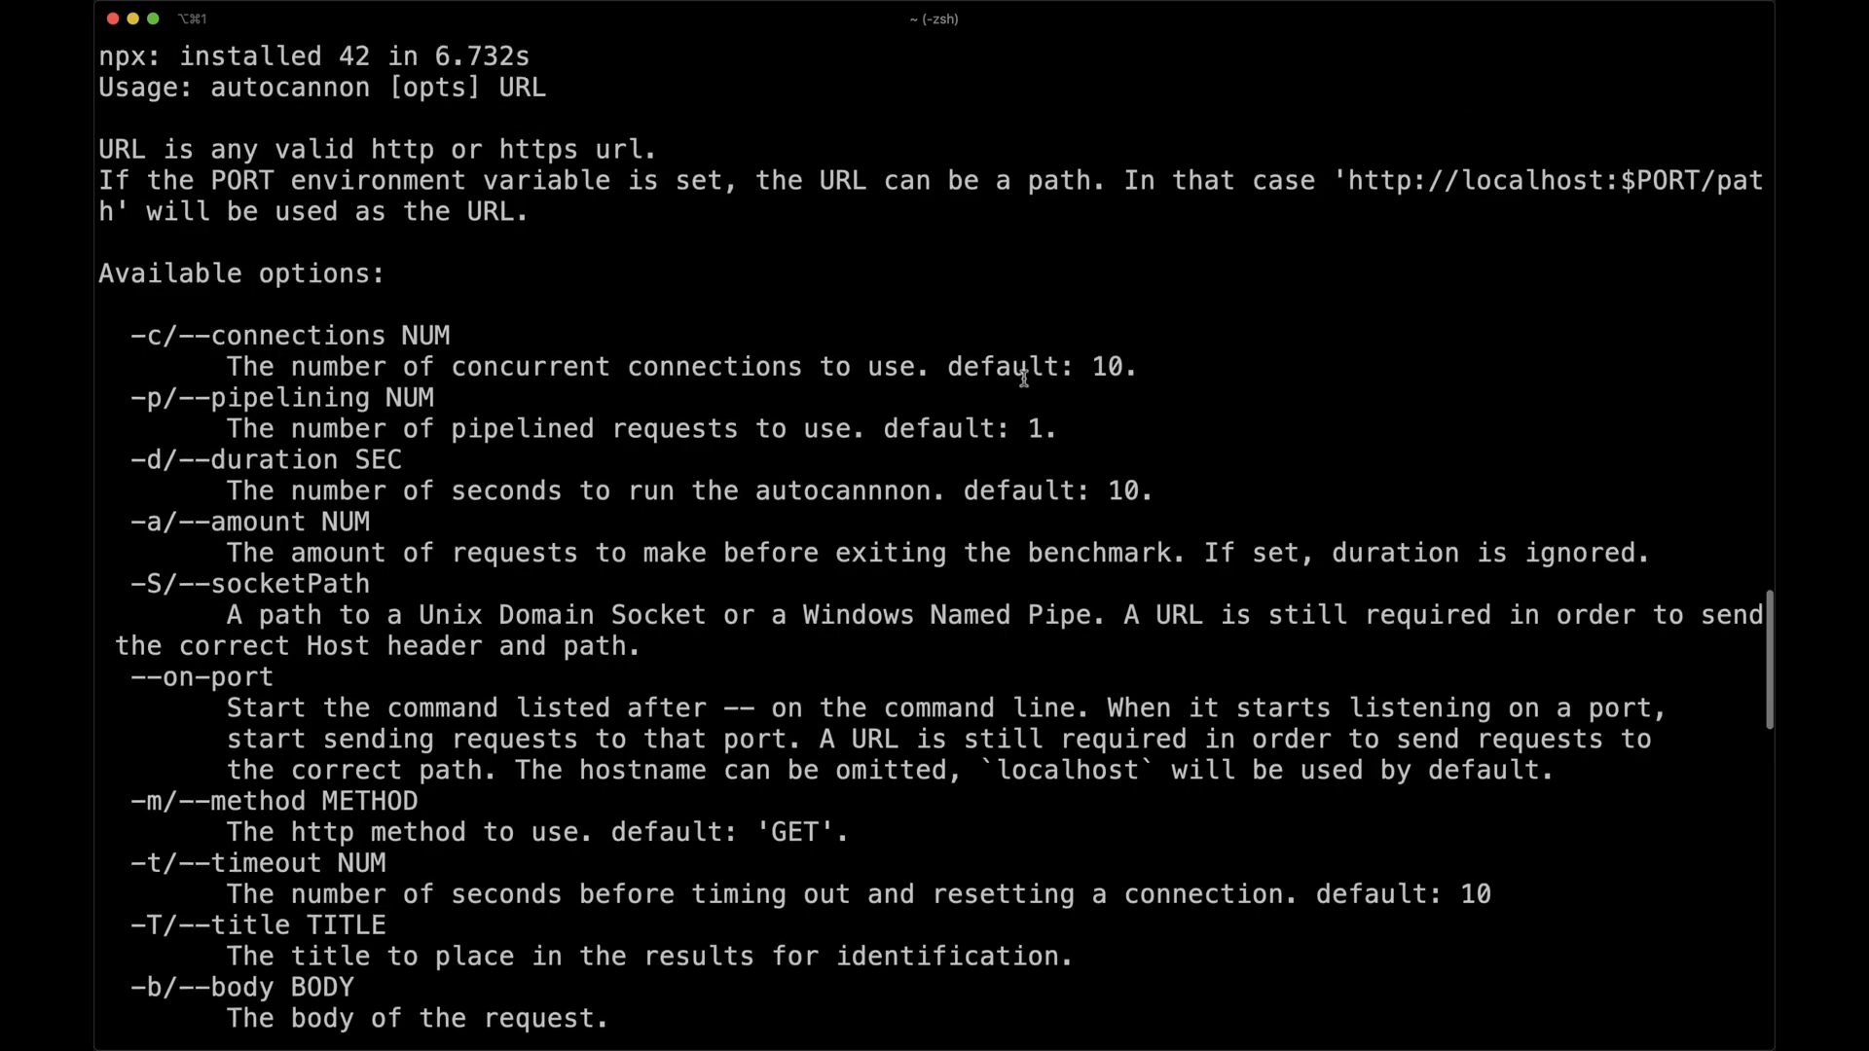
pyautogui.scroll(1, 1024, 379)
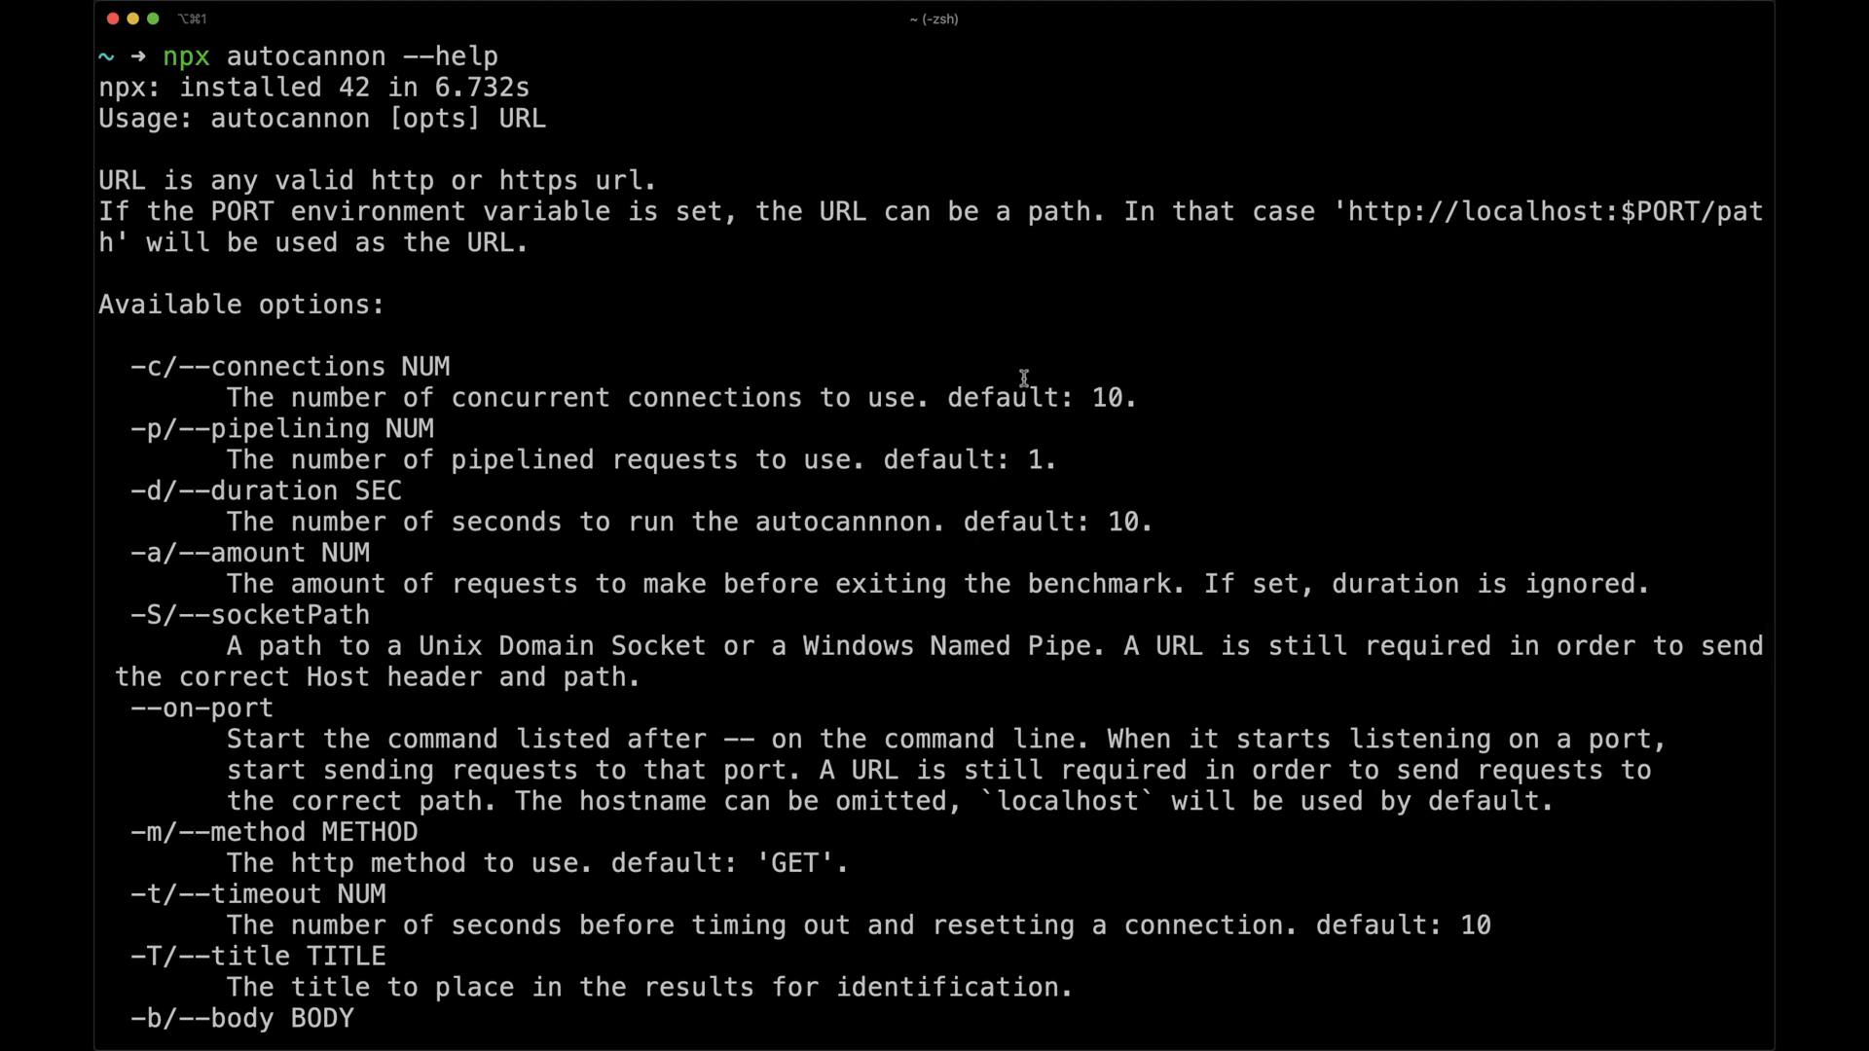
pyautogui.hotkey('ctrl', 'l')
pyautogui.write('npm install -g ')
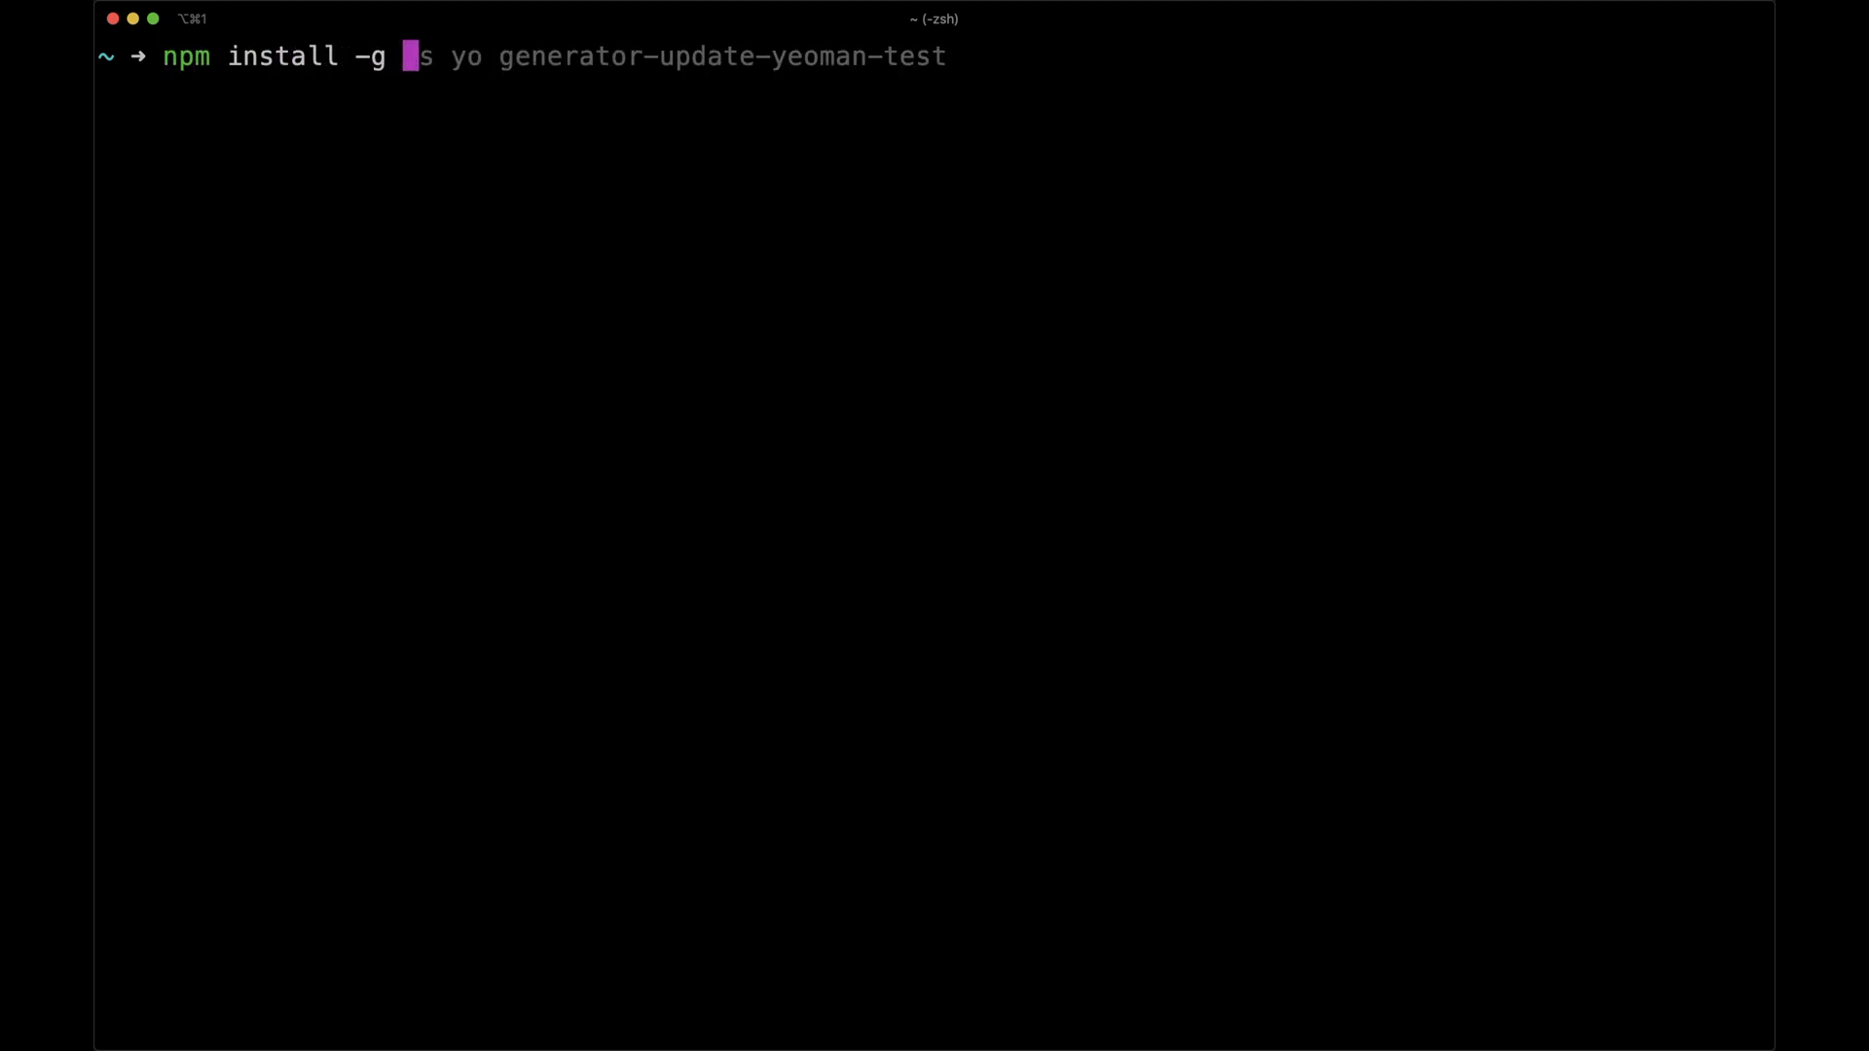
pyautogui.write('autocannon')
# Run 'npm install -g autocannon' to install 6.5.0 globally, then clear the screen
pyautogui.press('Return')
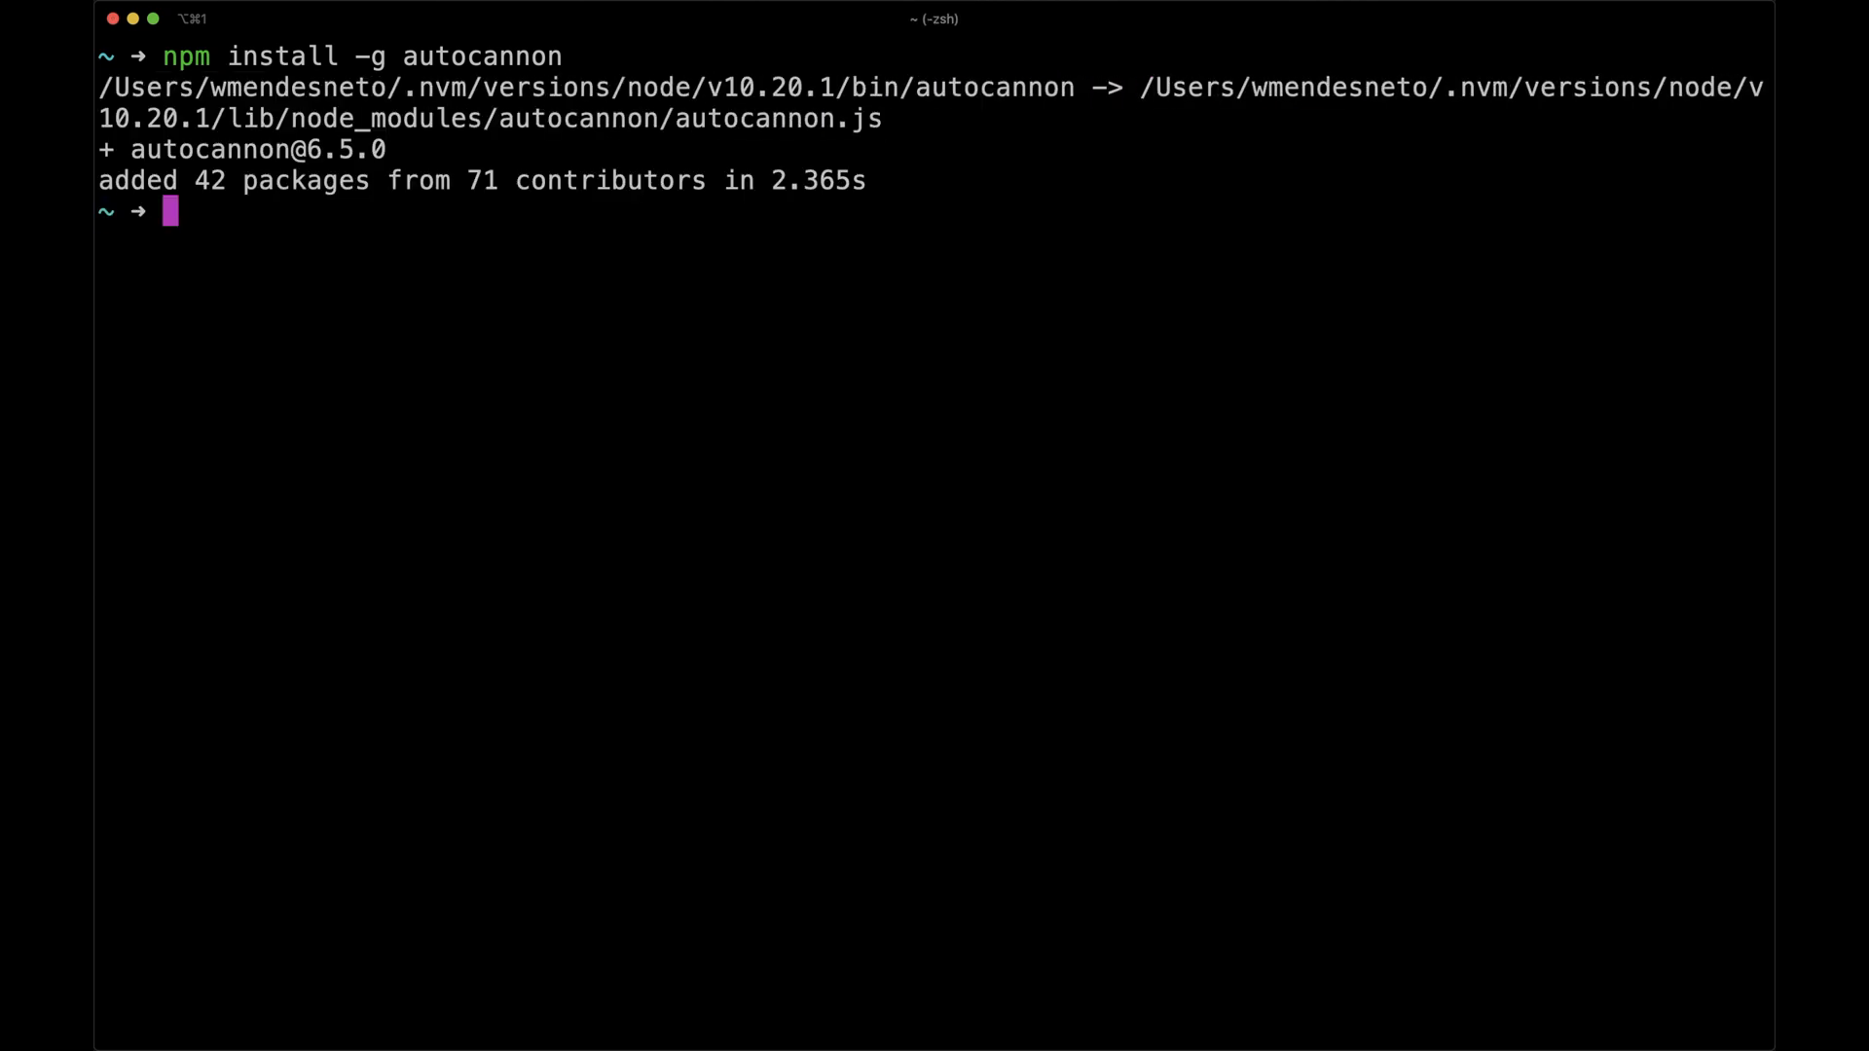
pyautogui.hotkey('ctrl', 'l')
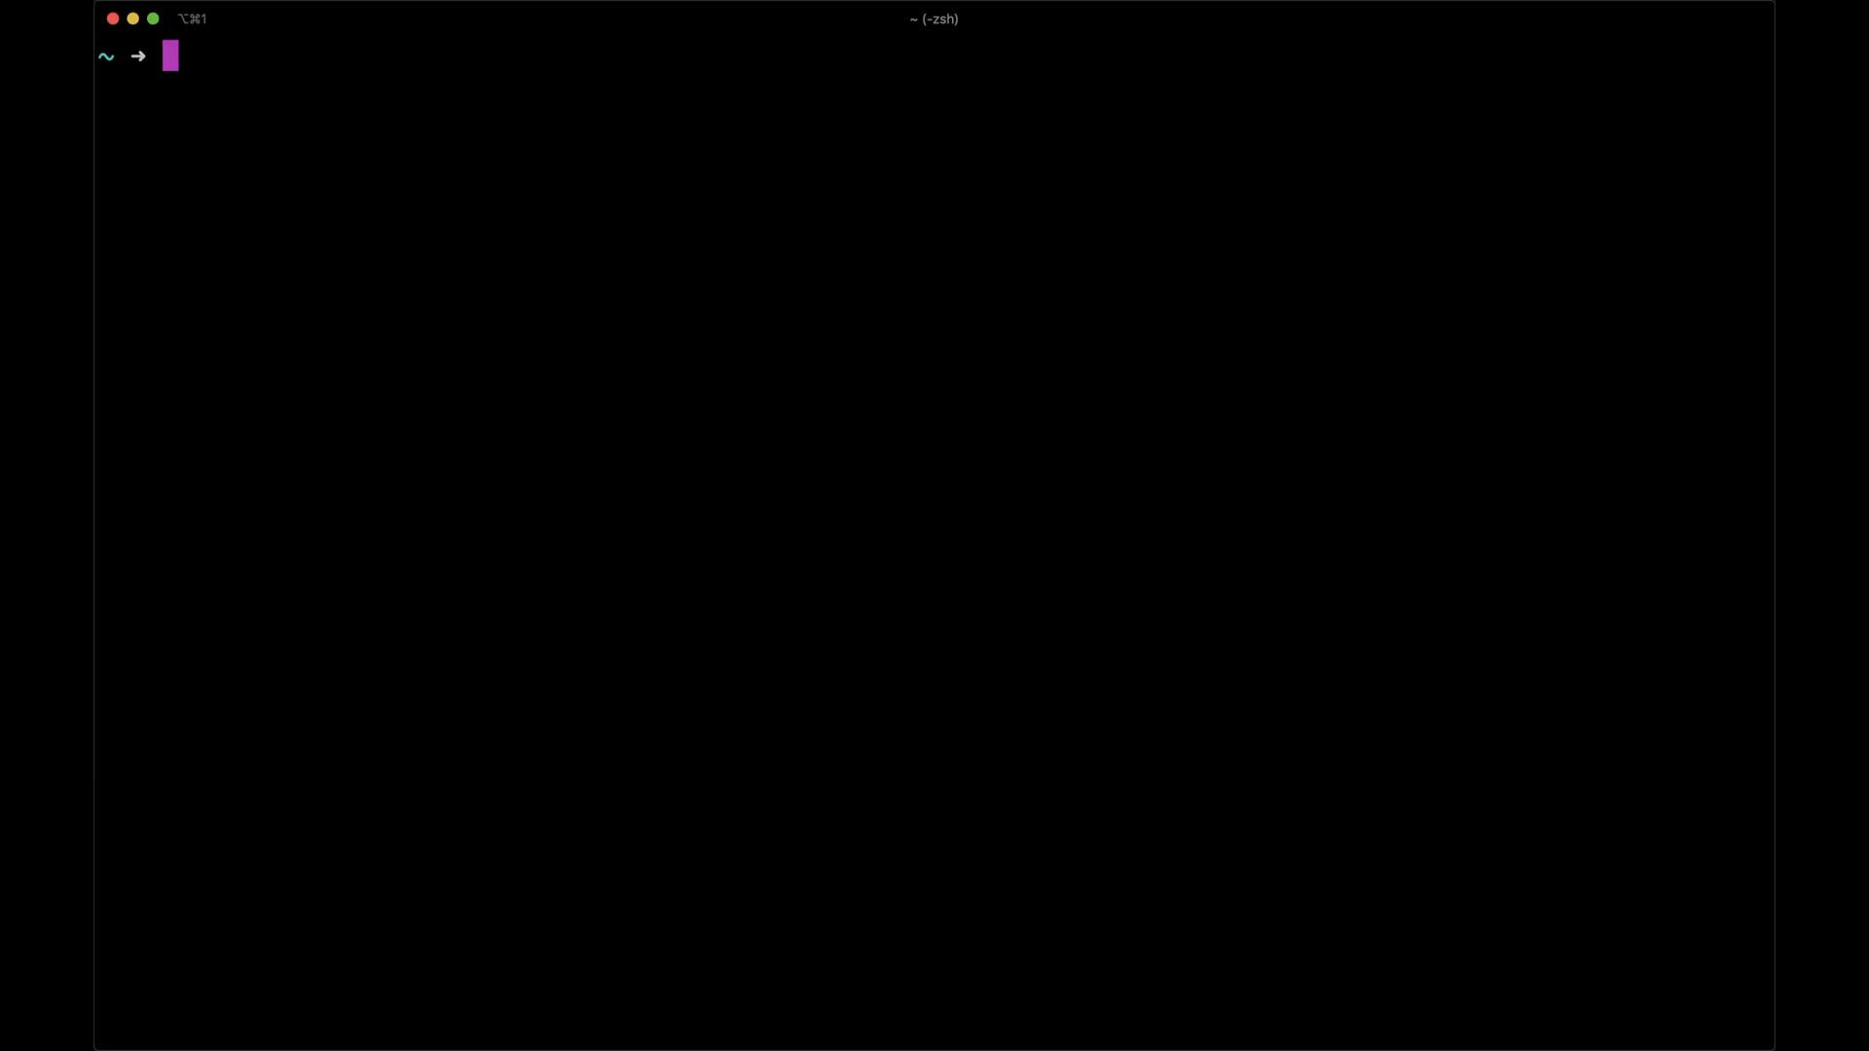
pyautogui.write('autocannon -c 100 -d 30')
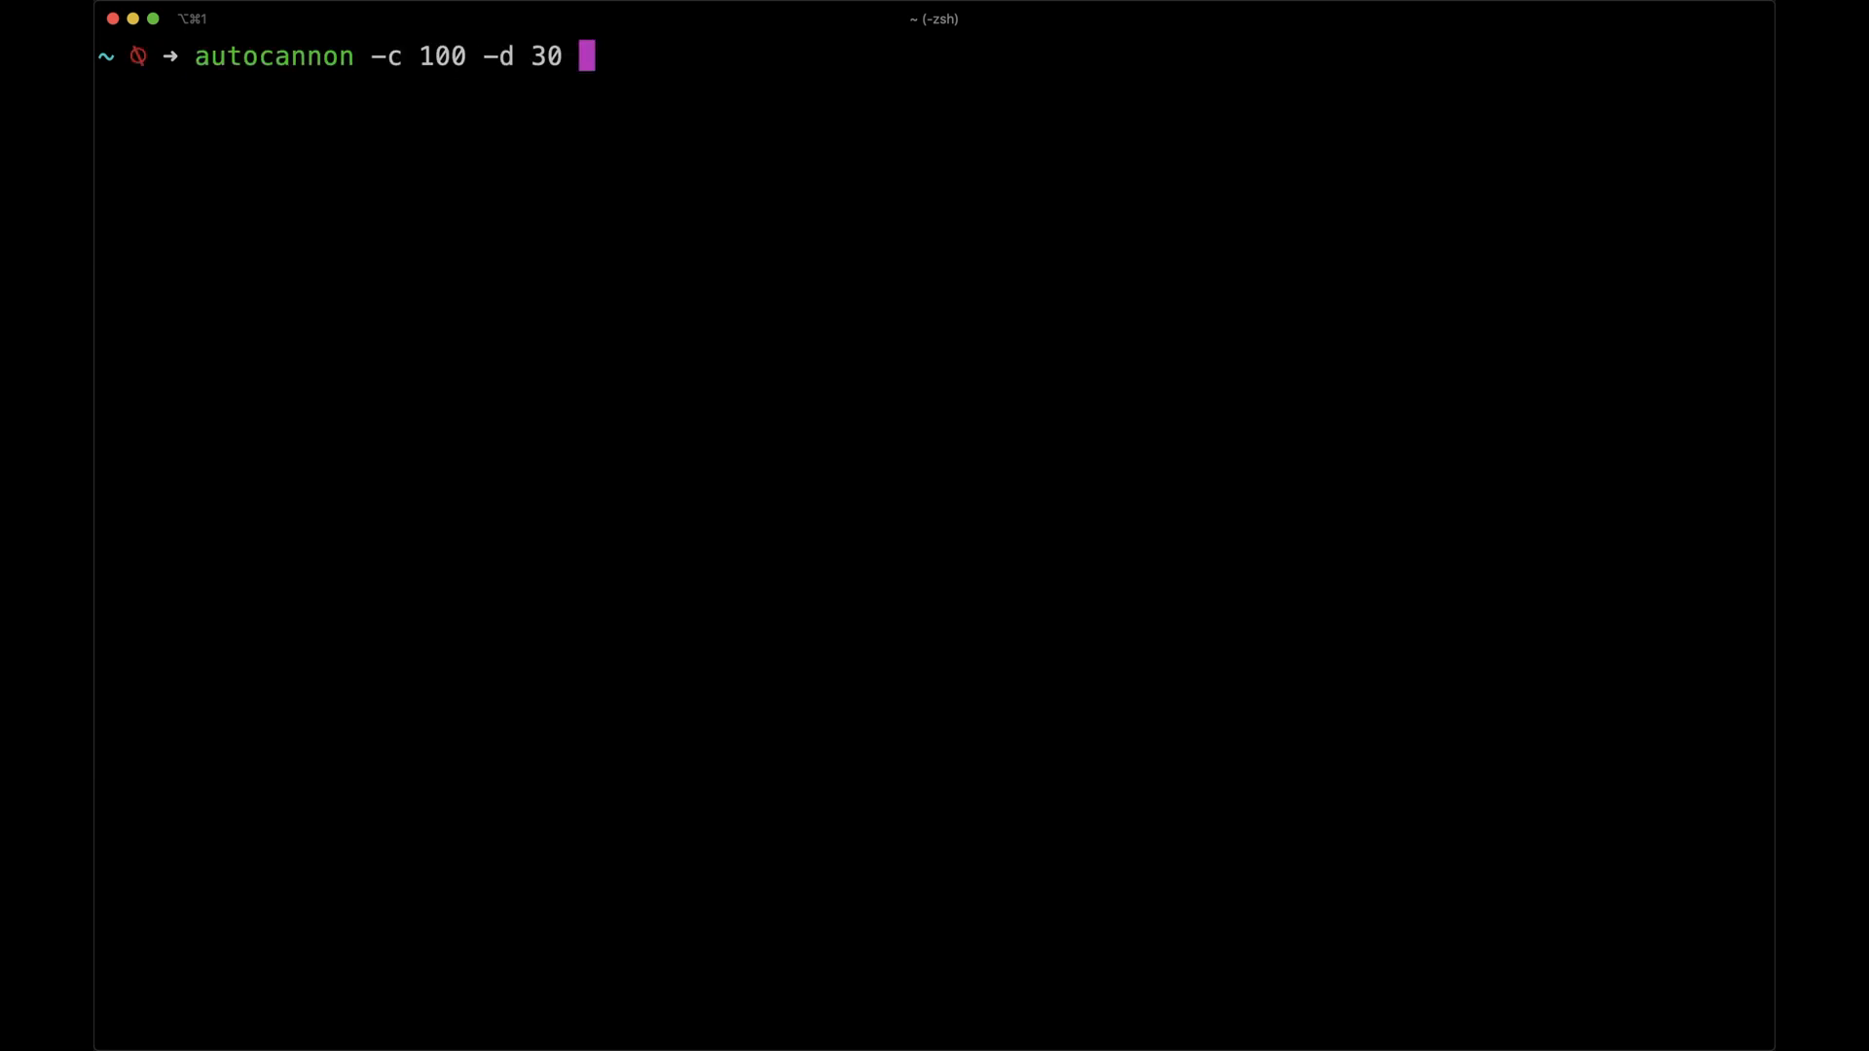
pyautogui.write(' -p')
pyautogui.write(' 10')
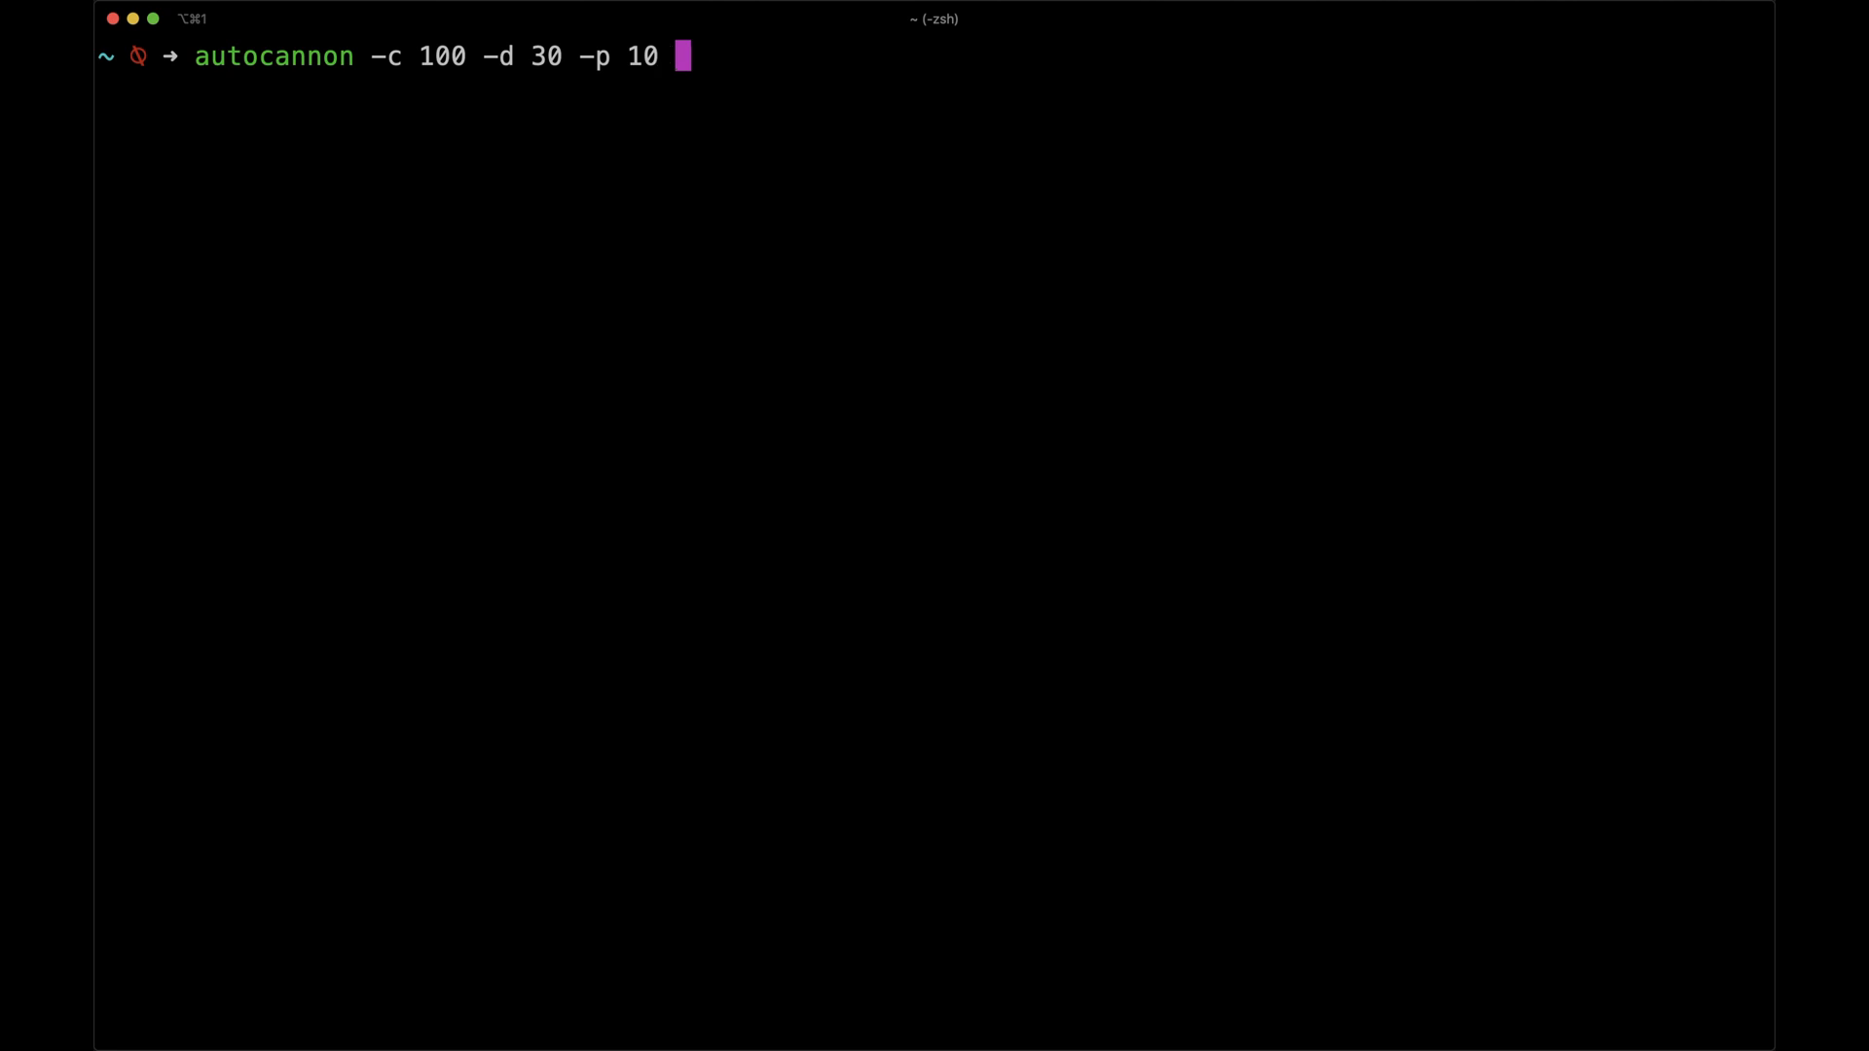
pyautogui.write('willmendes')
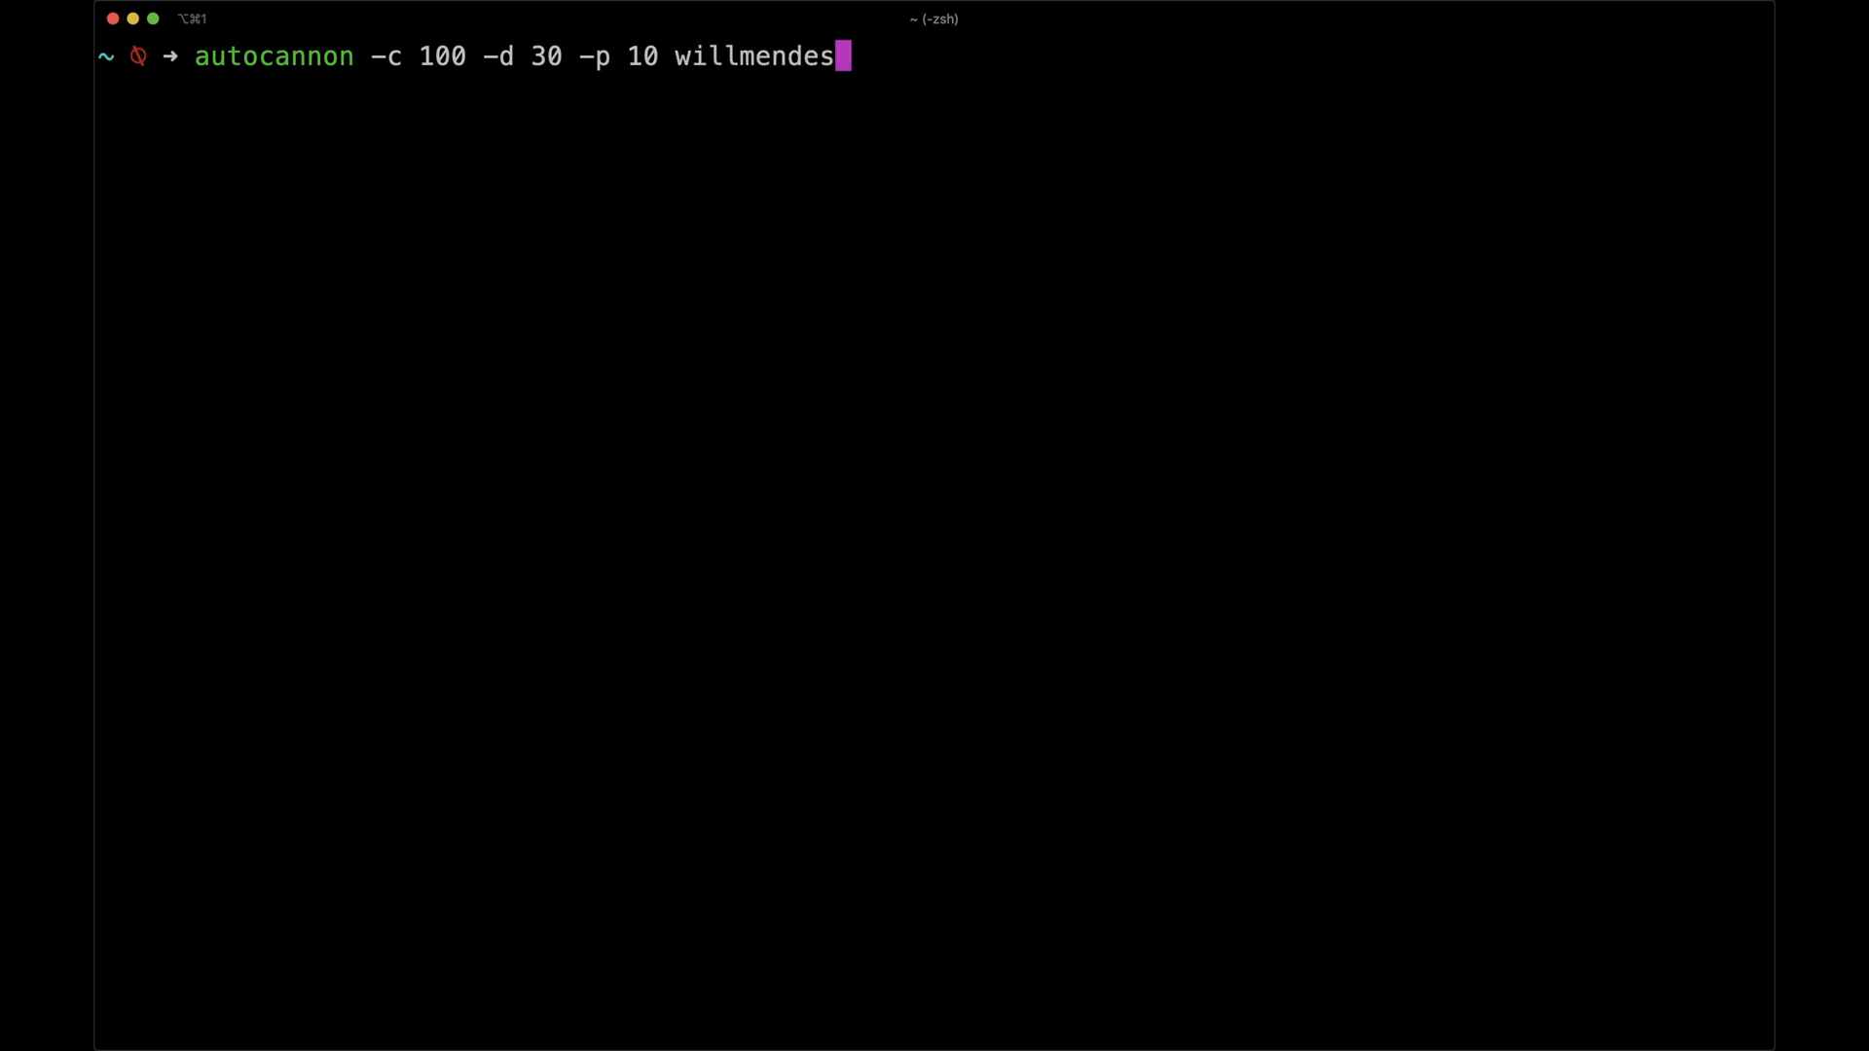
pyautogui.write('neto.git')
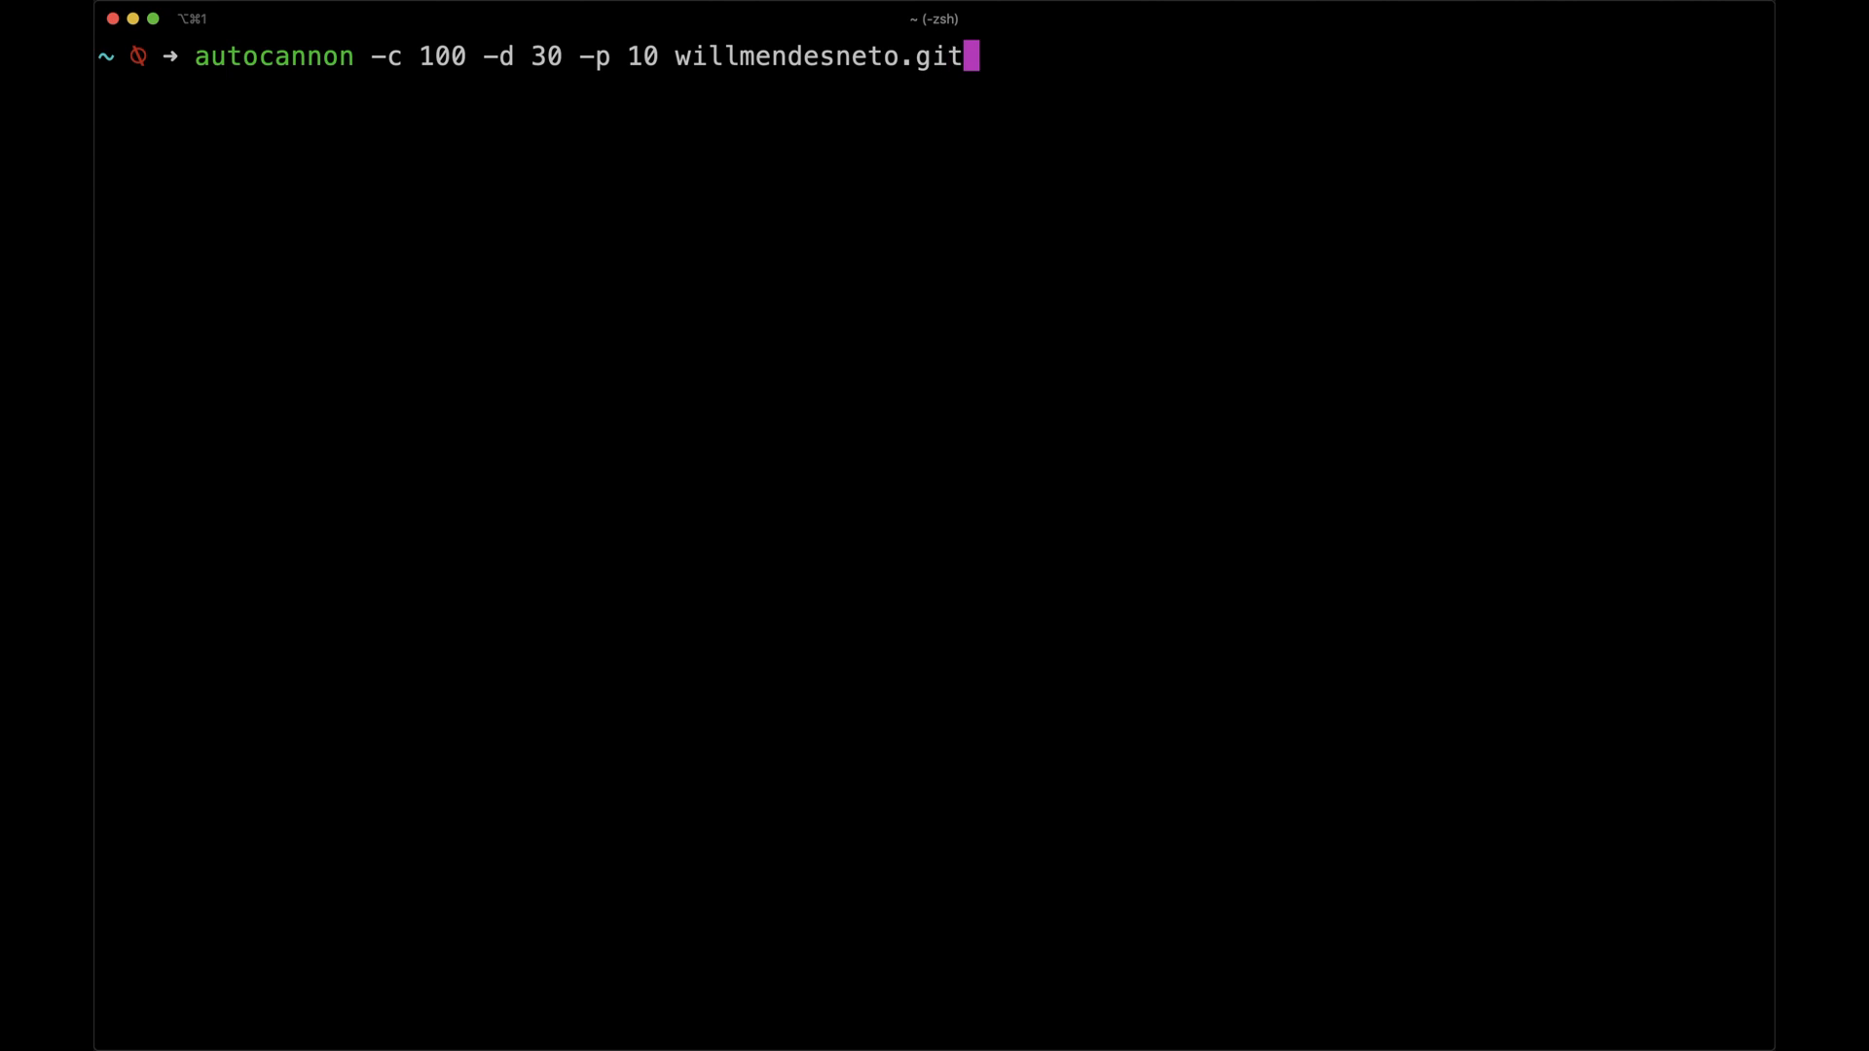
pyautogui.write('hub.io')
# Run 'autocannon -c 100 -d 30 -p 10' against willmendesneto.github.io, yielding 28k non-2xx responses
pyautogui.press('Return')
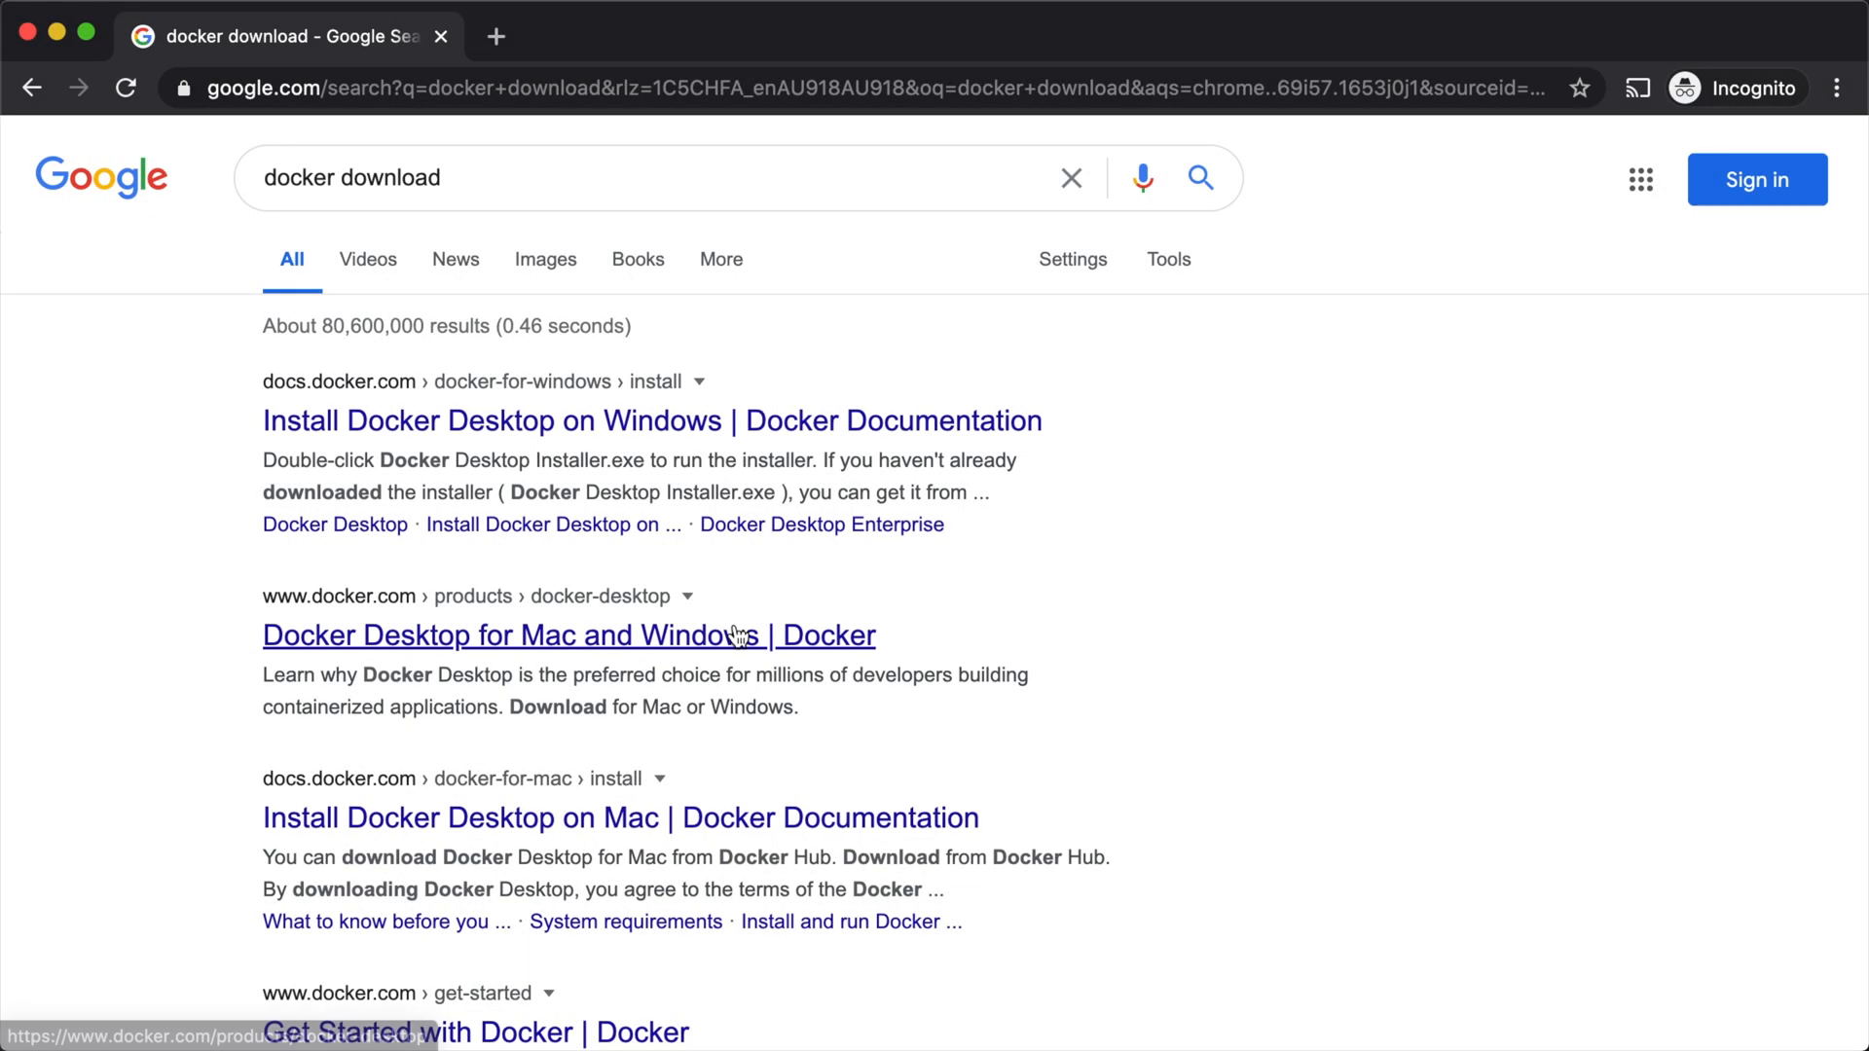
# From the Docker Desktop product page, download the Mac OS Stable build
pyautogui.click(738, 639)
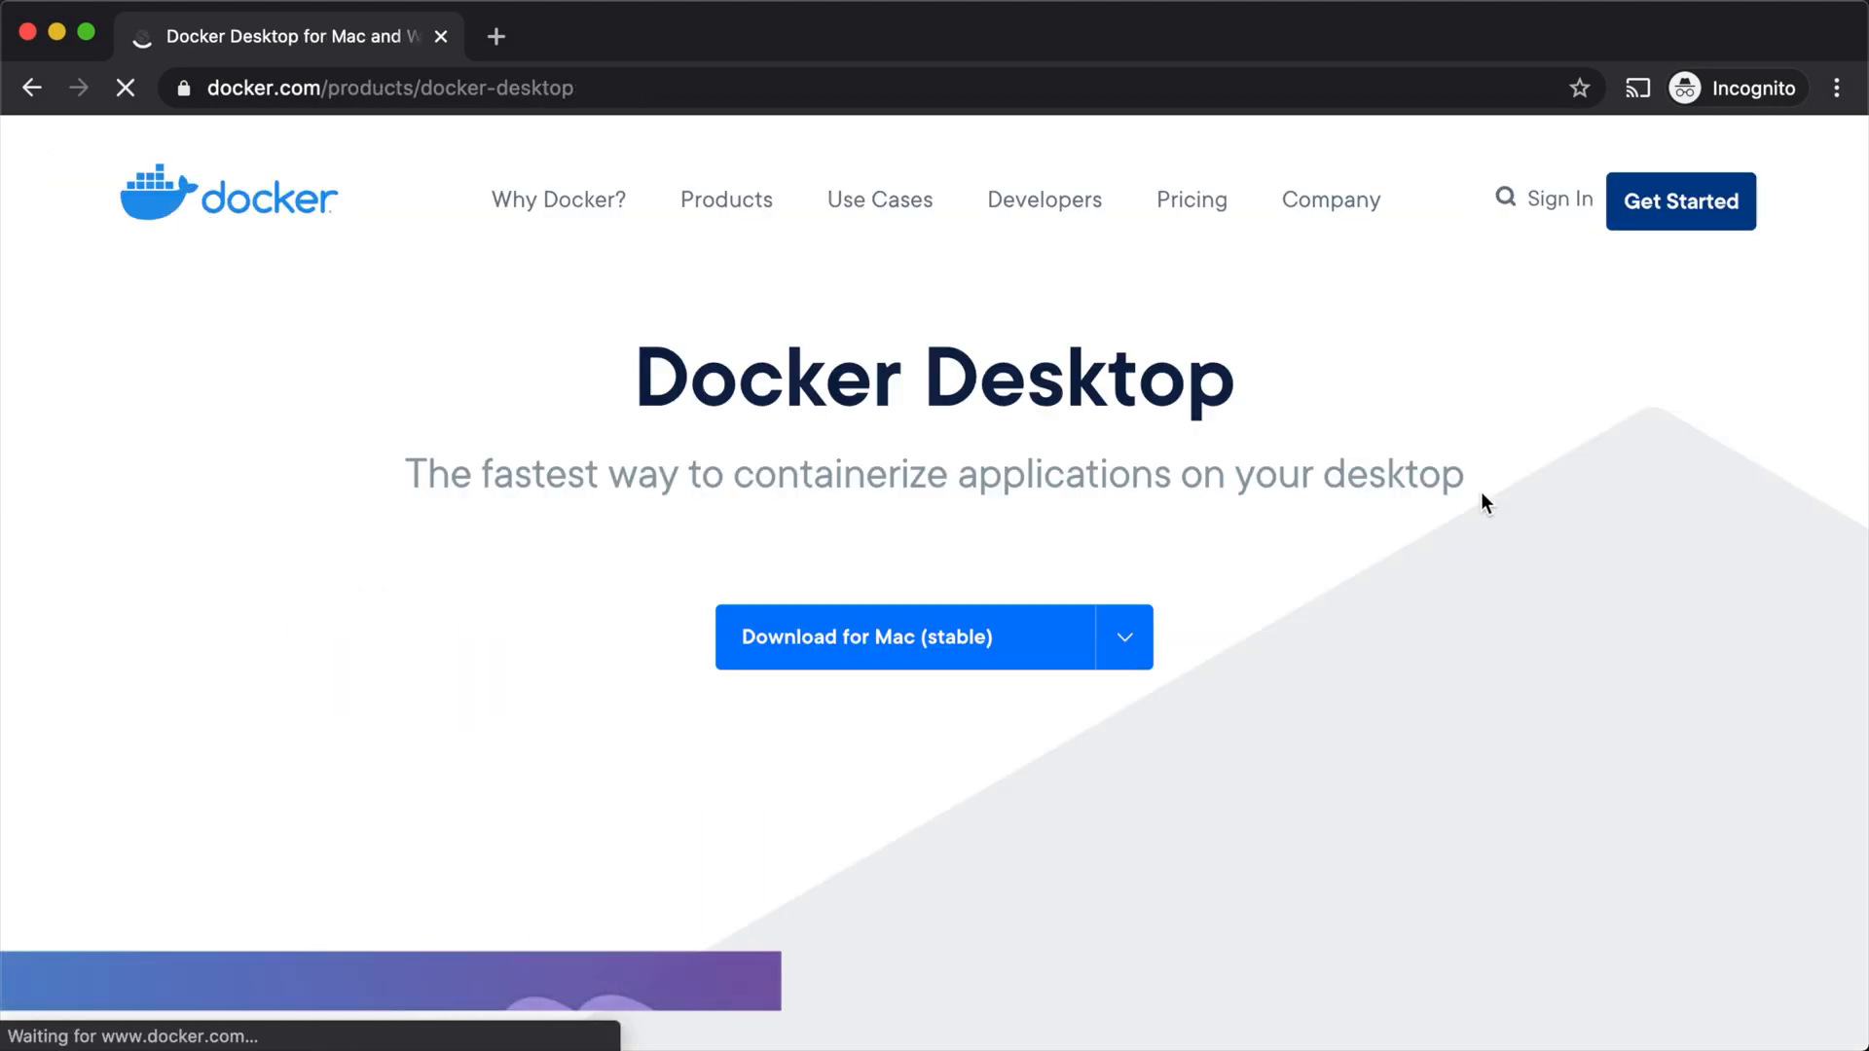
pyautogui.scroll(-2, 1683, 661)
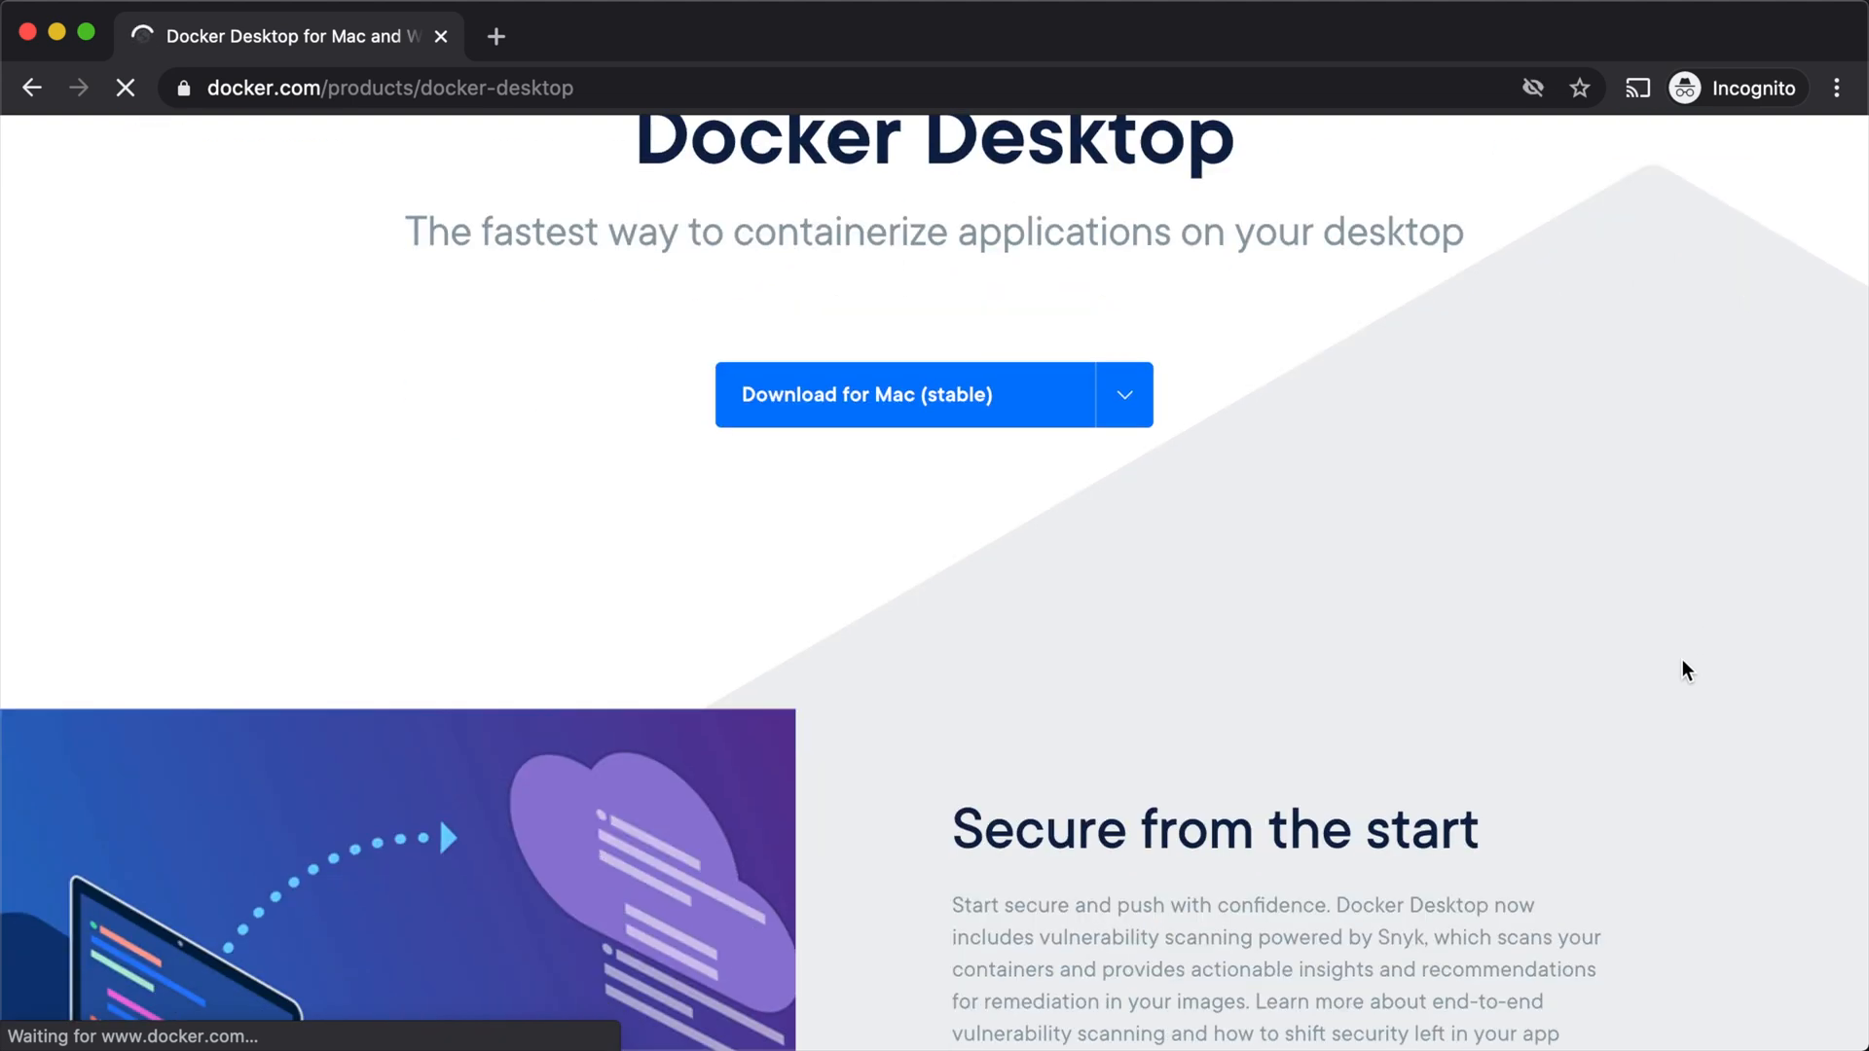
pyautogui.scroll(3, 1682, 670)
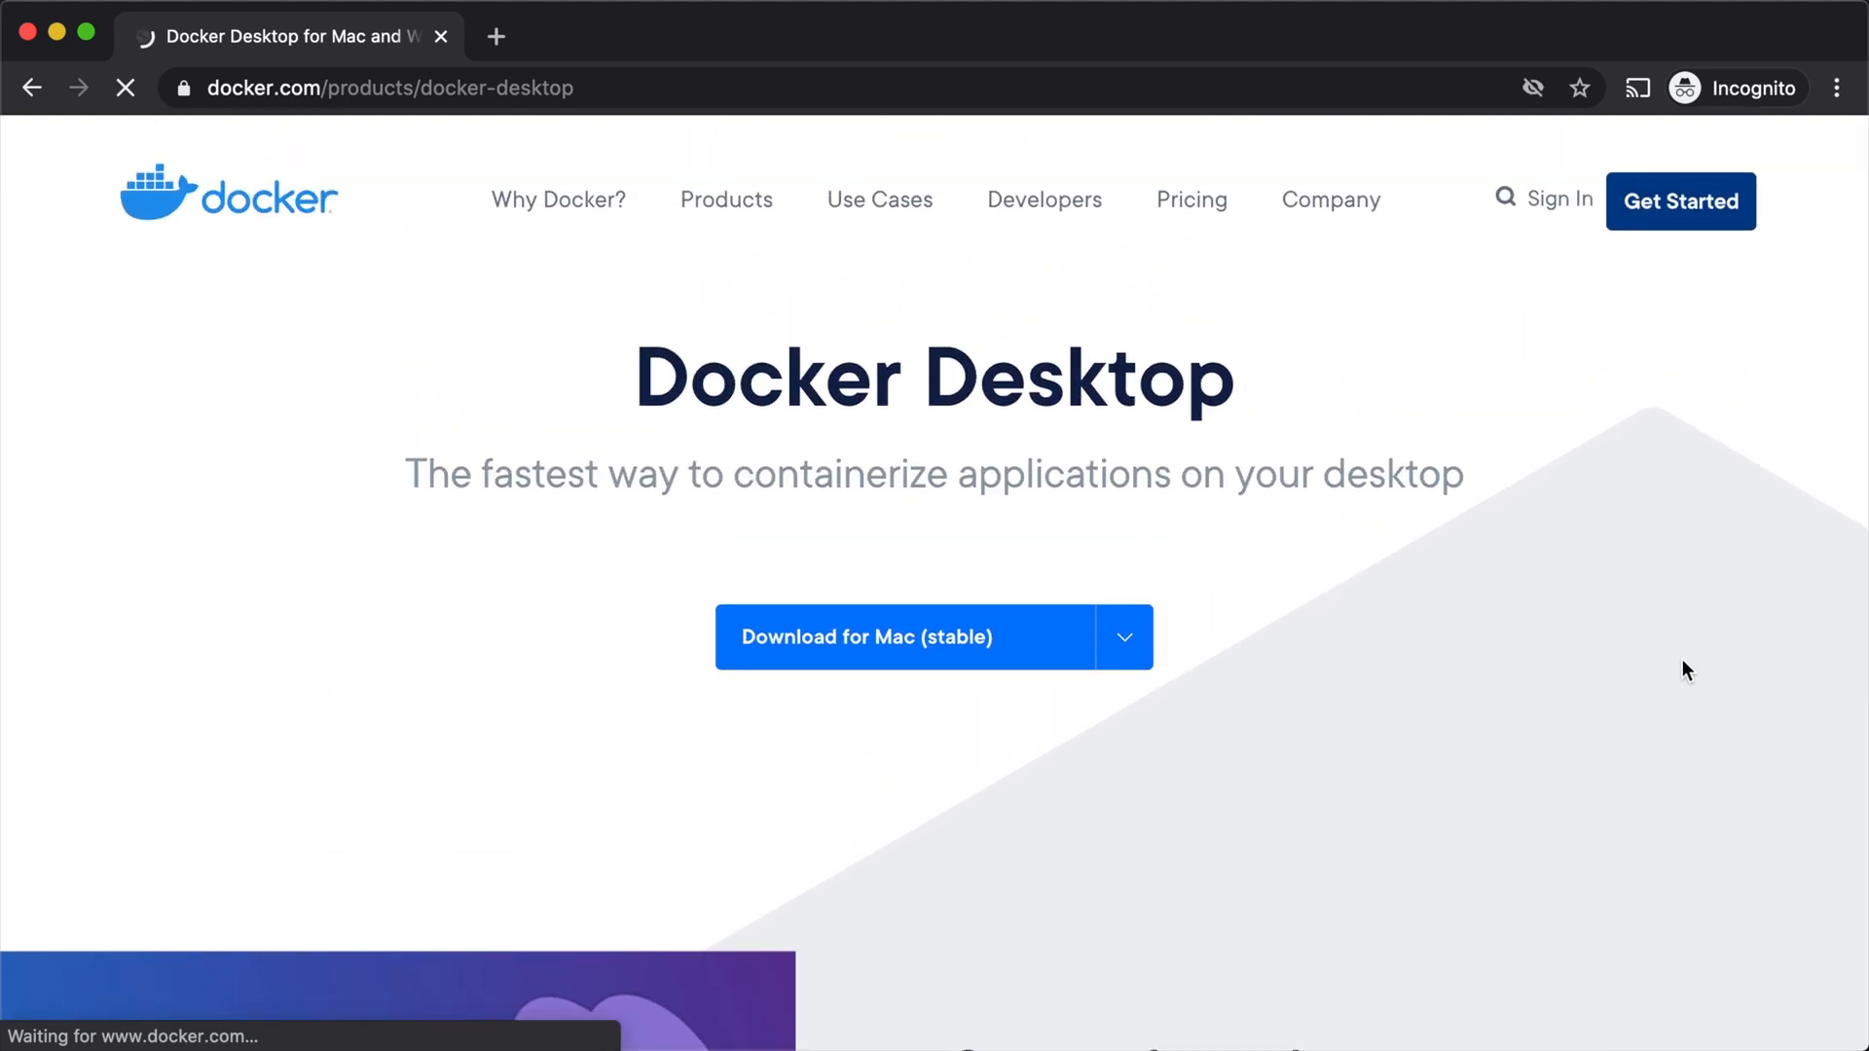
pyautogui.scroll(-5, 1683, 670)
pyautogui.scroll(-2, 1683, 670)
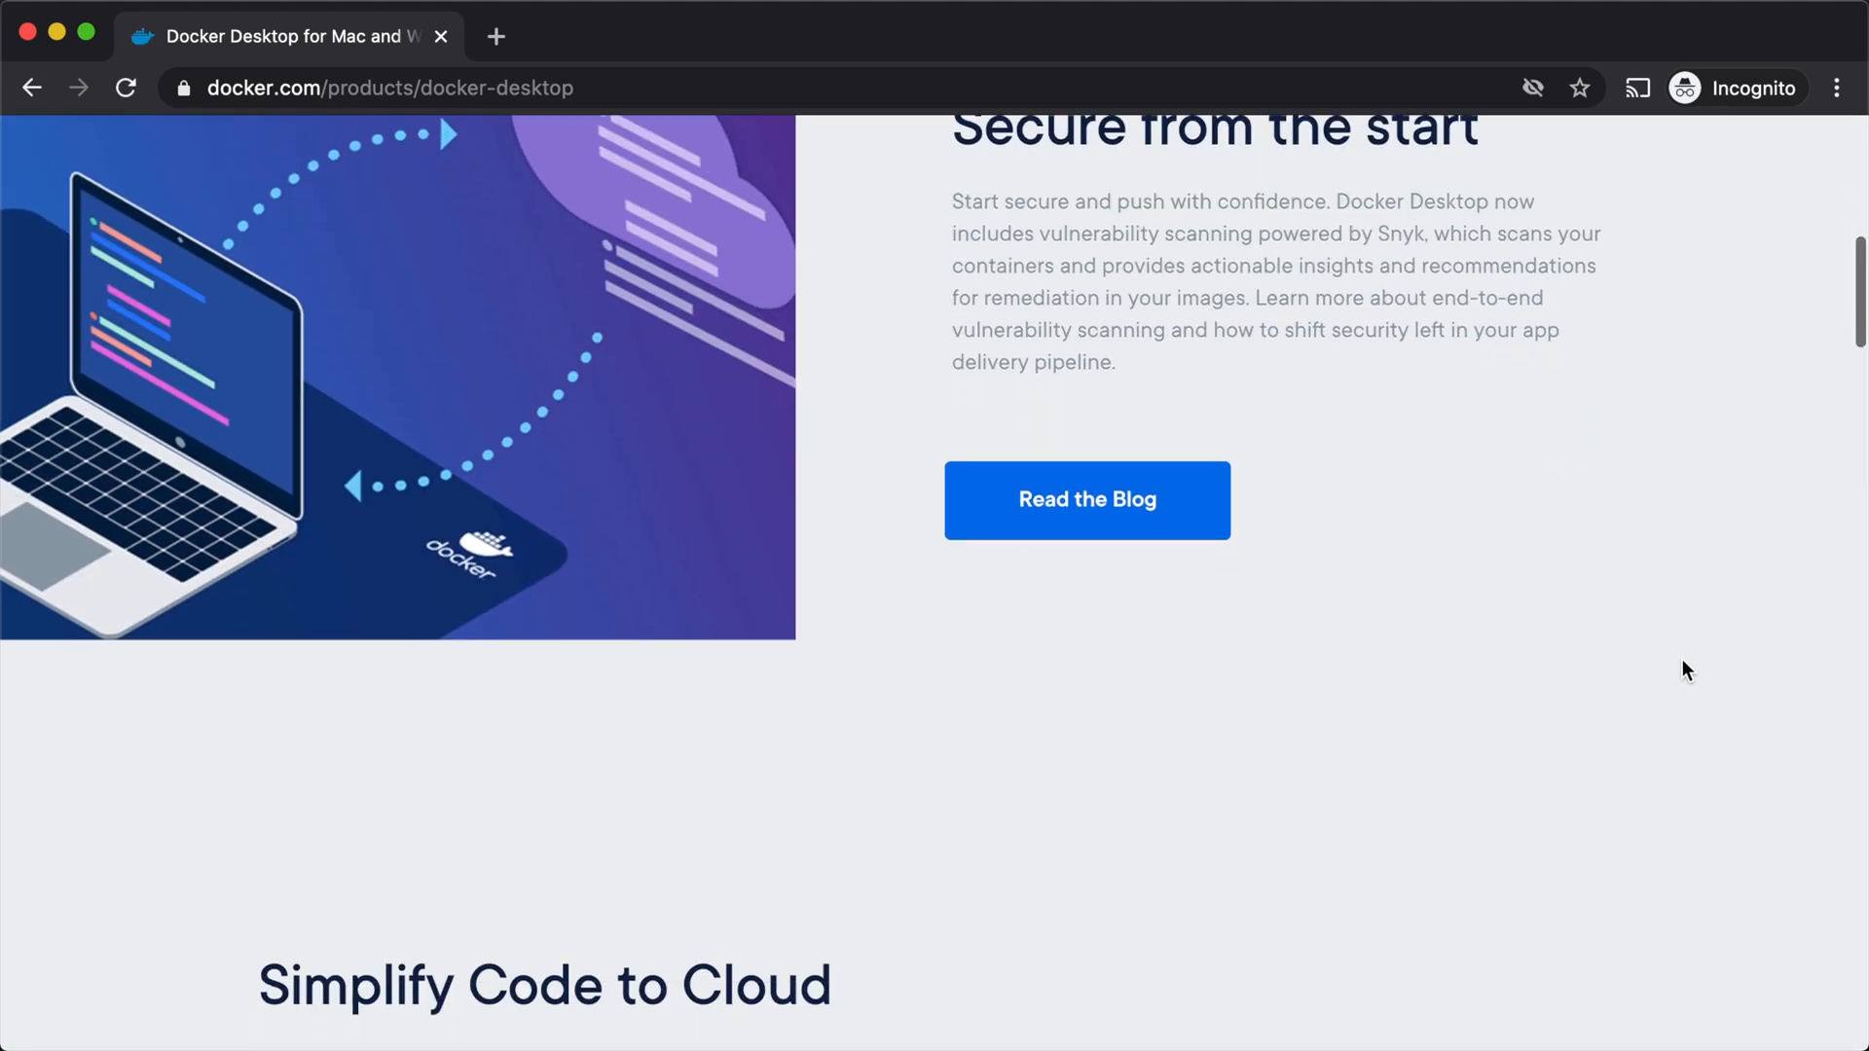
pyautogui.scroll(-5, 1683, 670)
pyautogui.scroll(-2, 1683, 671)
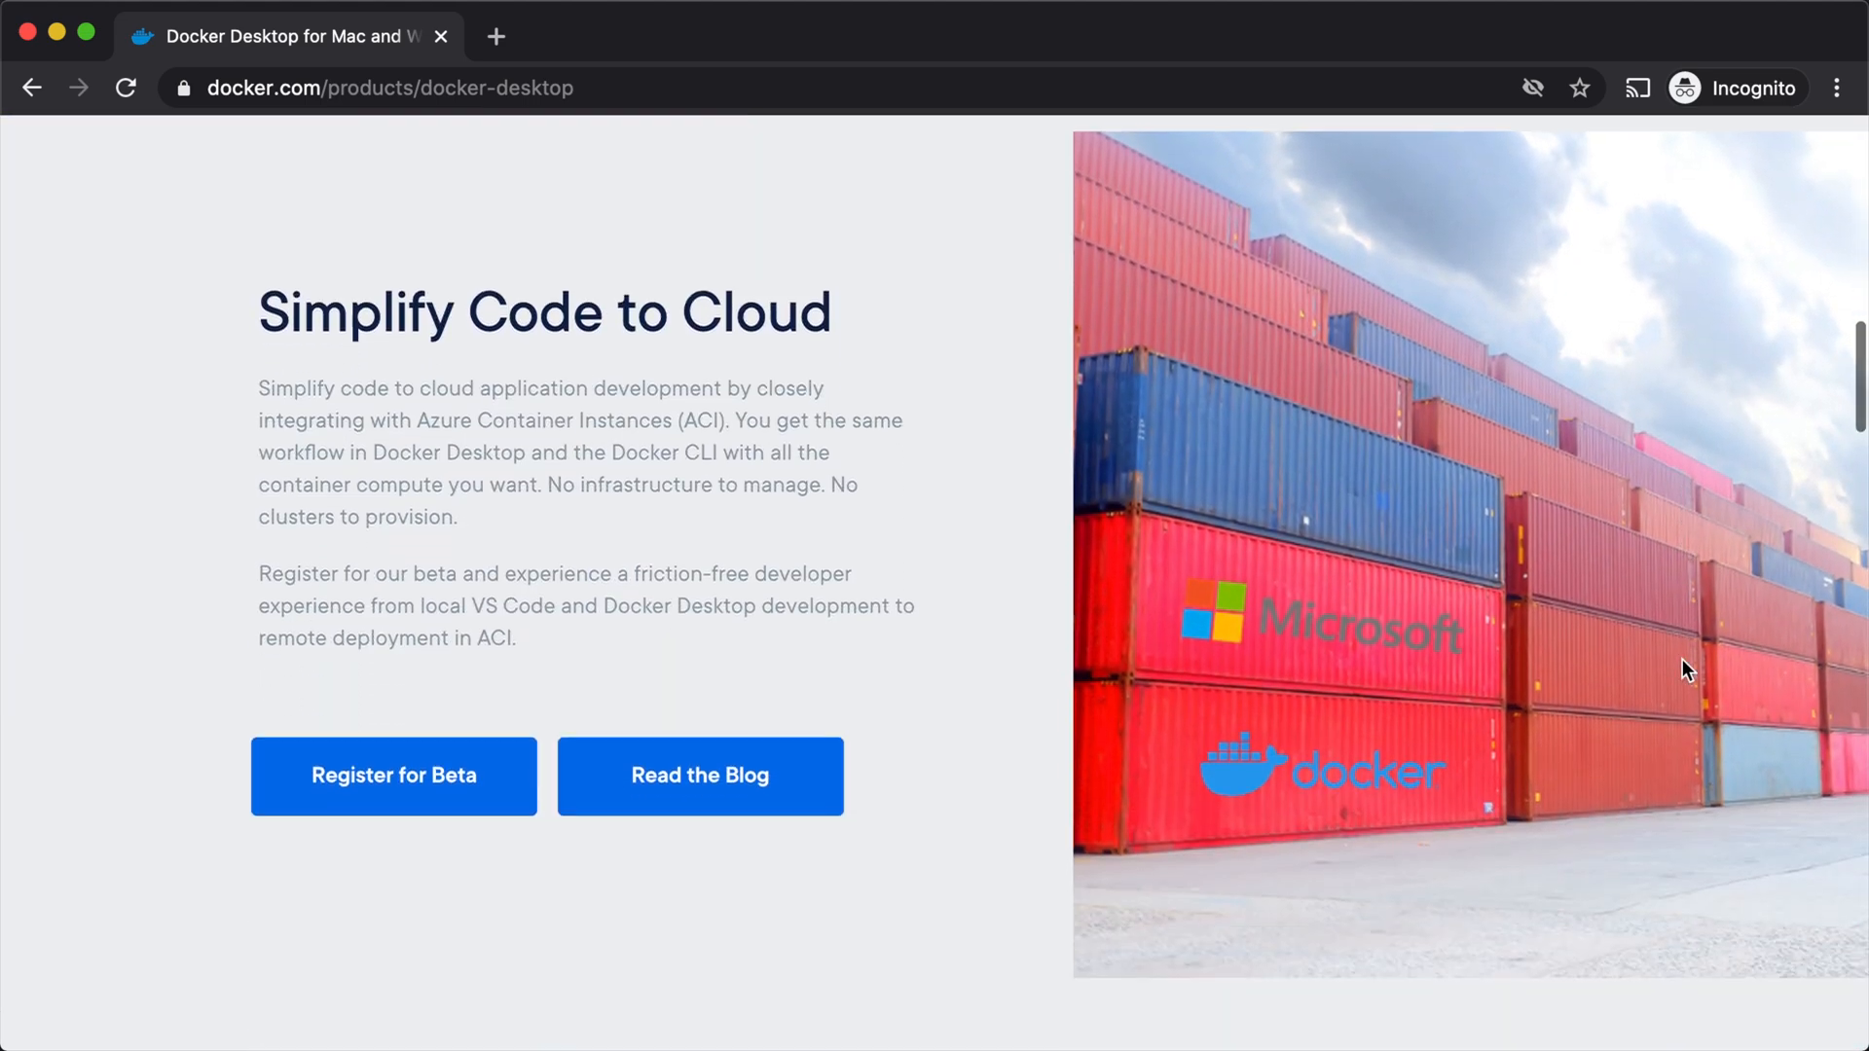
pyautogui.scroll(-5, 1682, 658)
pyautogui.scroll(-3, 1683, 659)
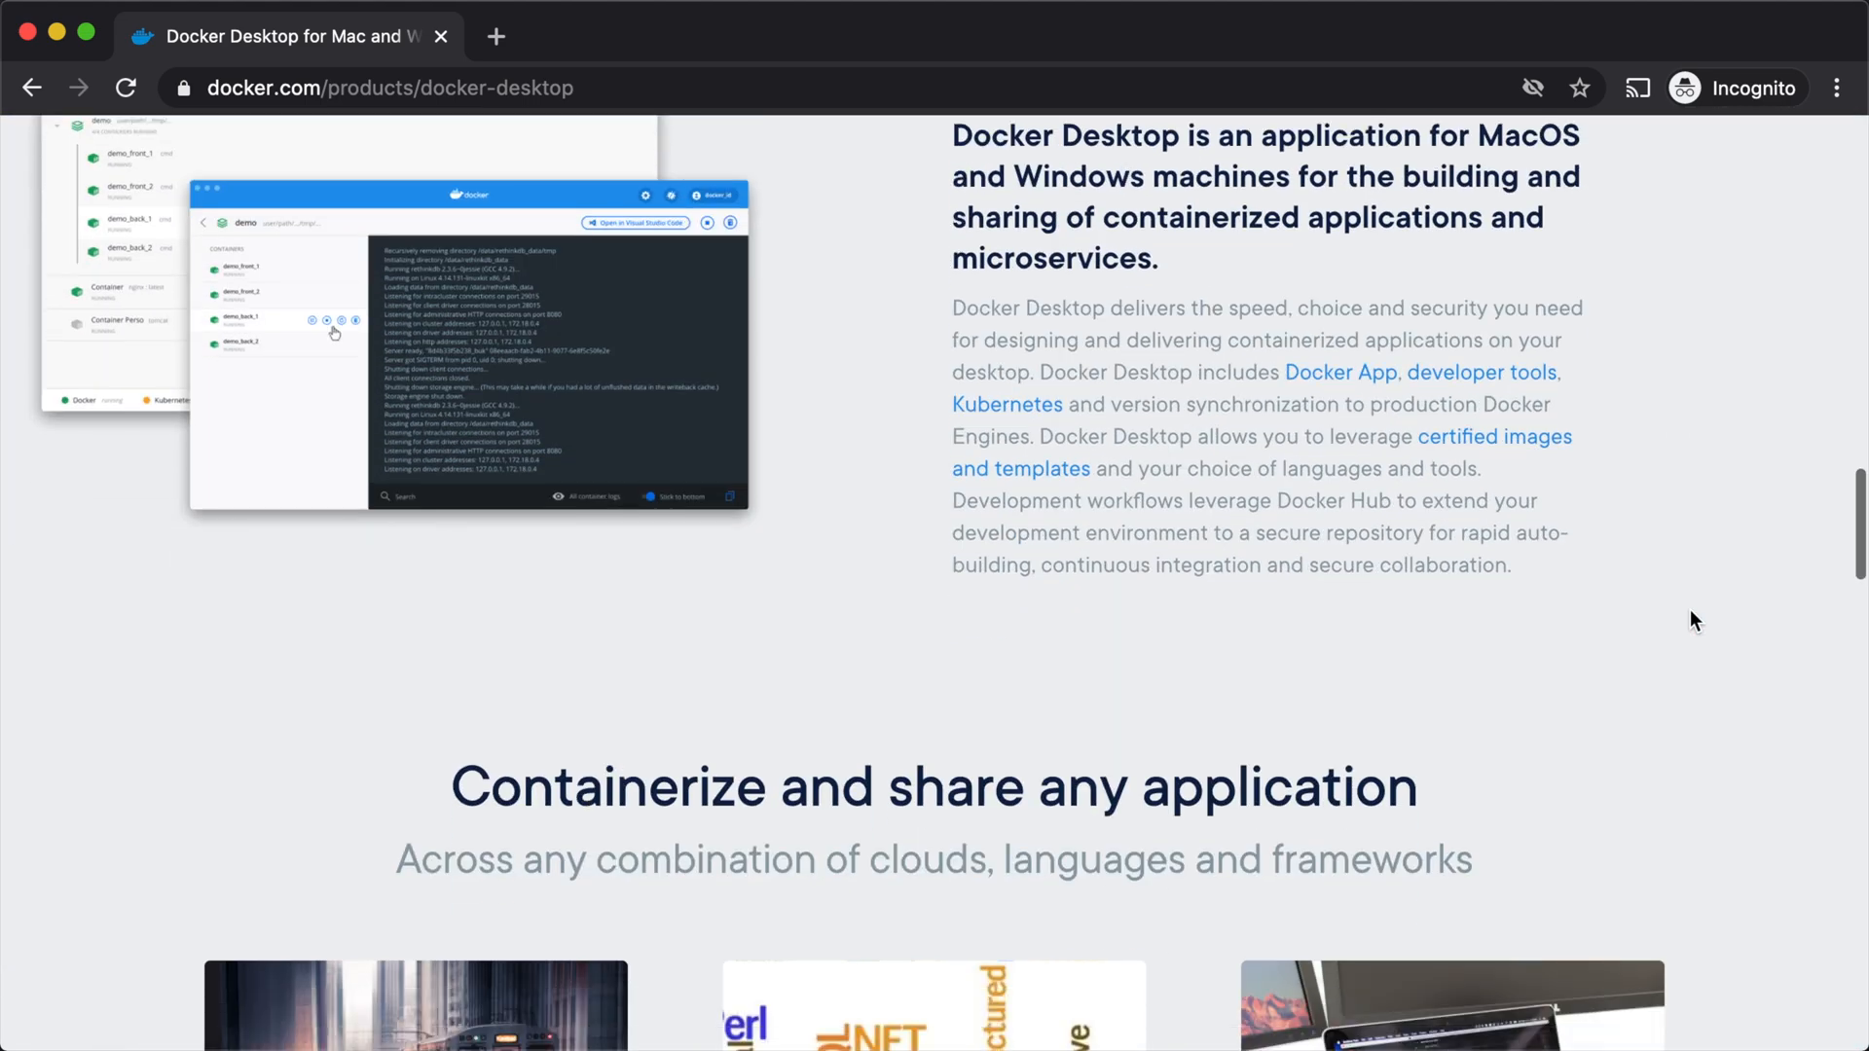
pyautogui.scroll(-1, 1691, 620)
pyautogui.scroll(-3, 1692, 621)
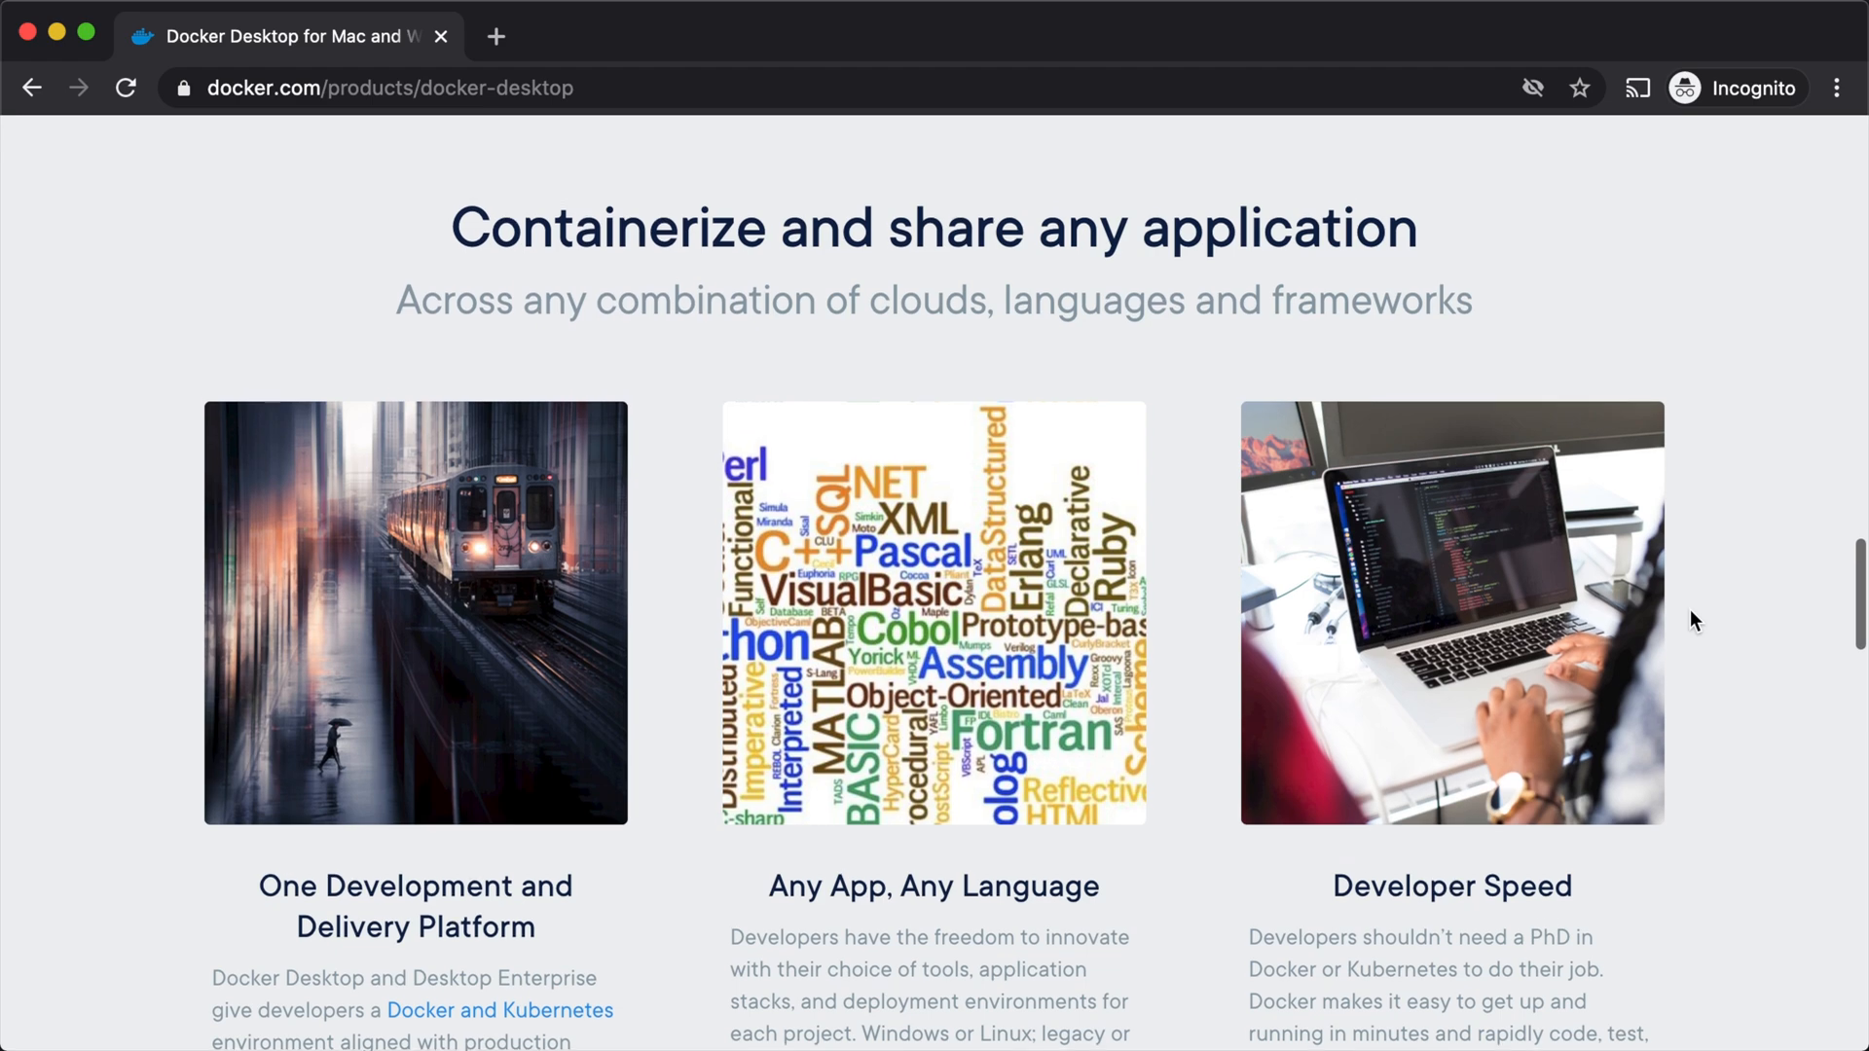
pyautogui.scroll(2, 1690, 621)
pyautogui.scroll(5, 1689, 621)
pyautogui.scroll(3, 1690, 622)
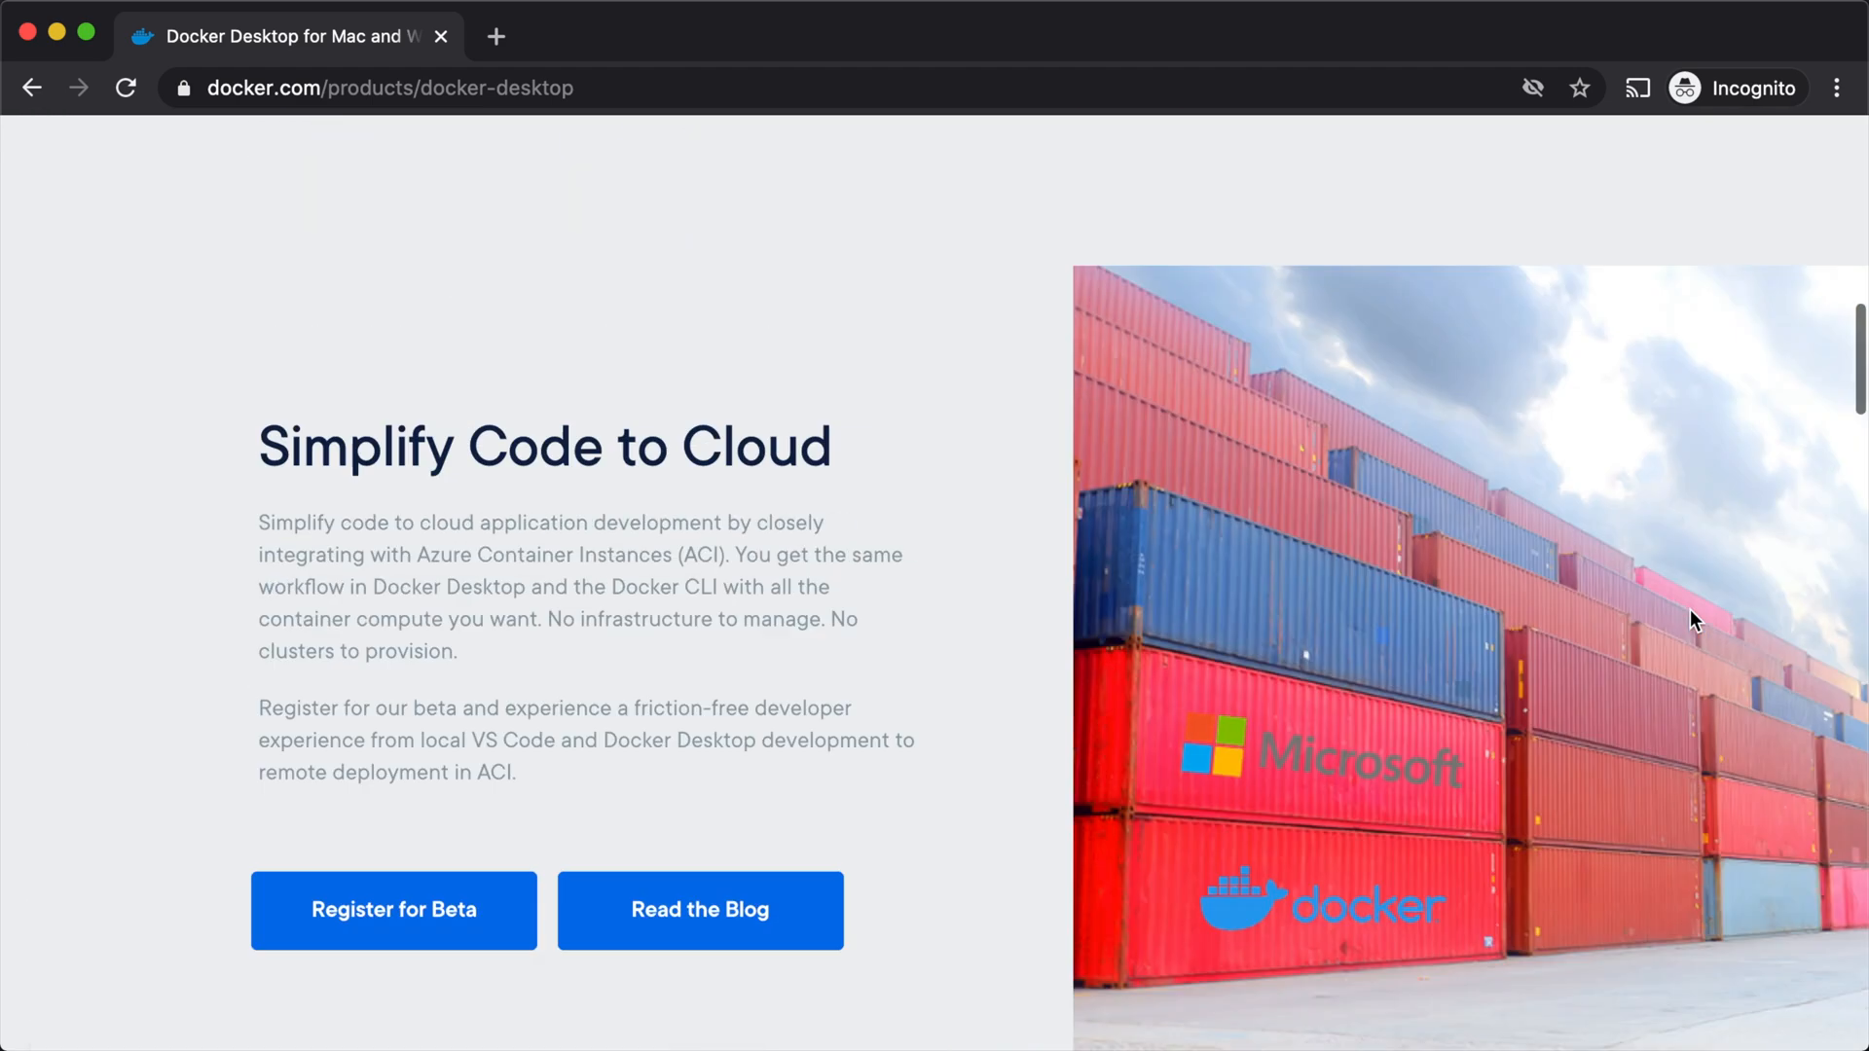
pyautogui.scroll(5, 1690, 621)
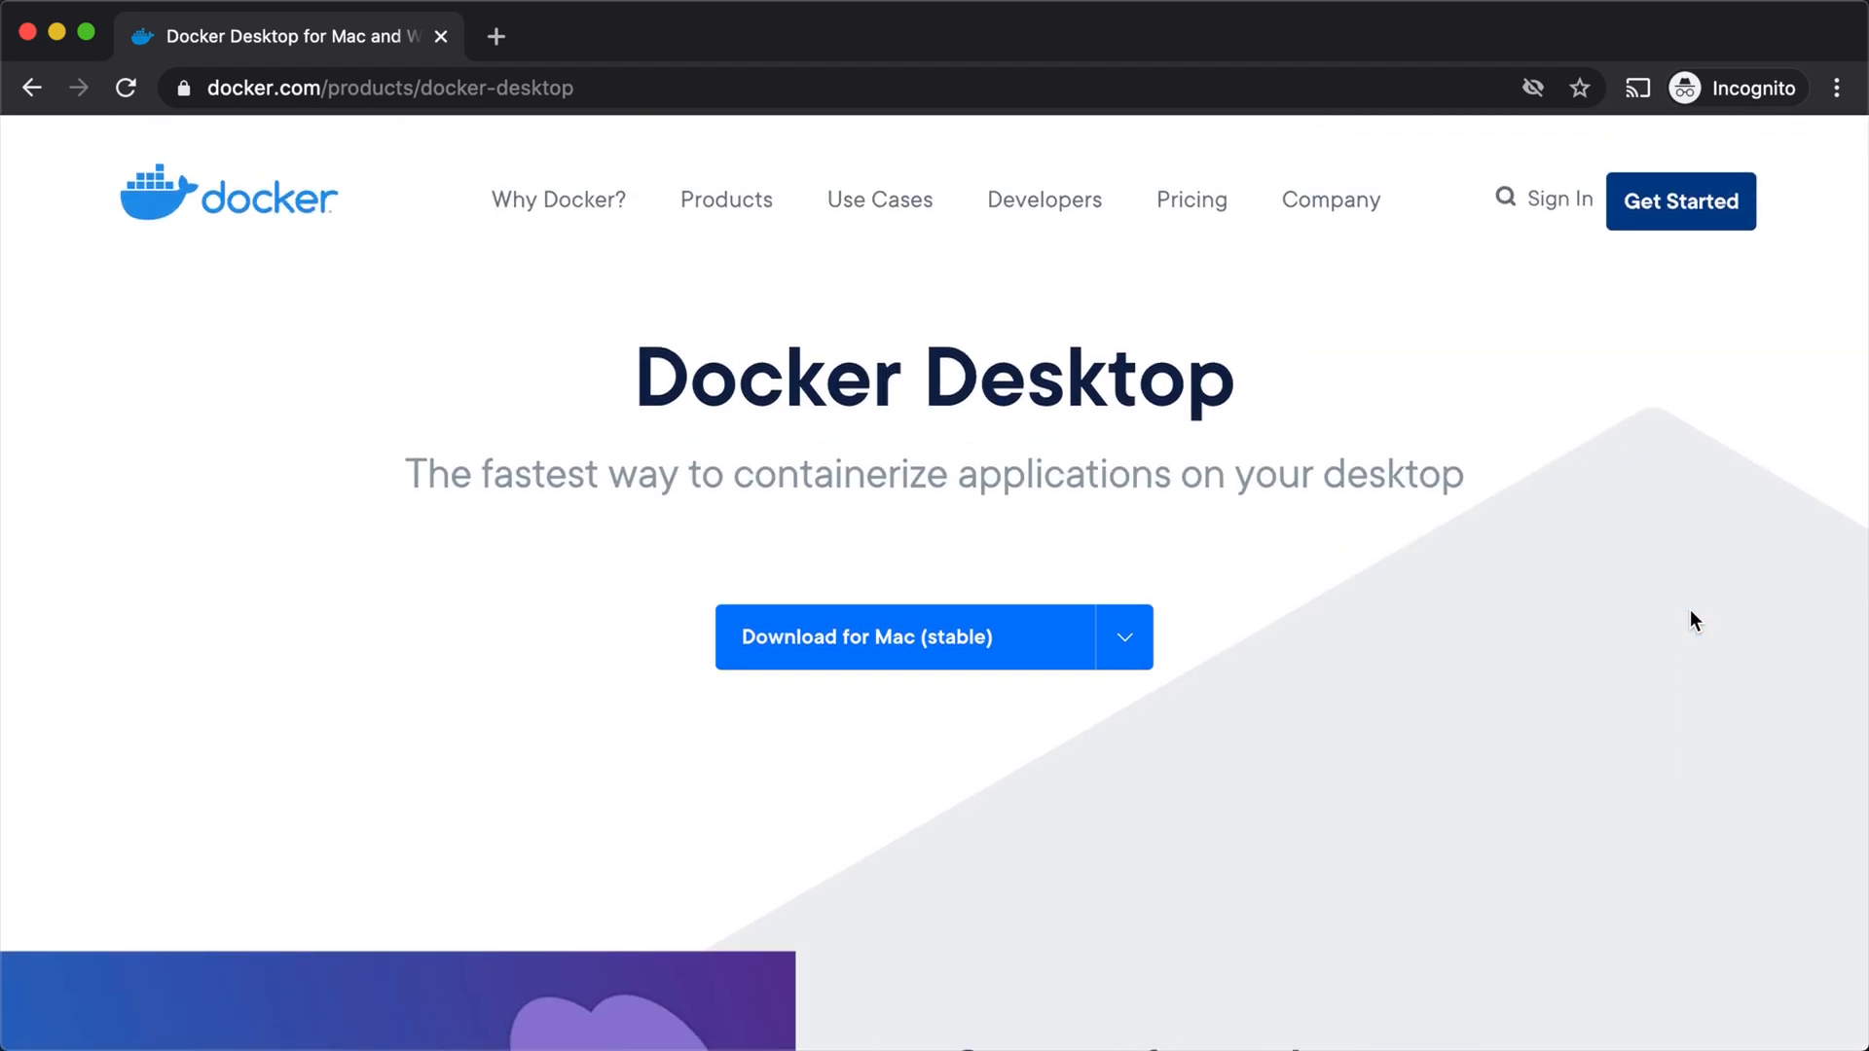
pyautogui.moveTo(906, 638)
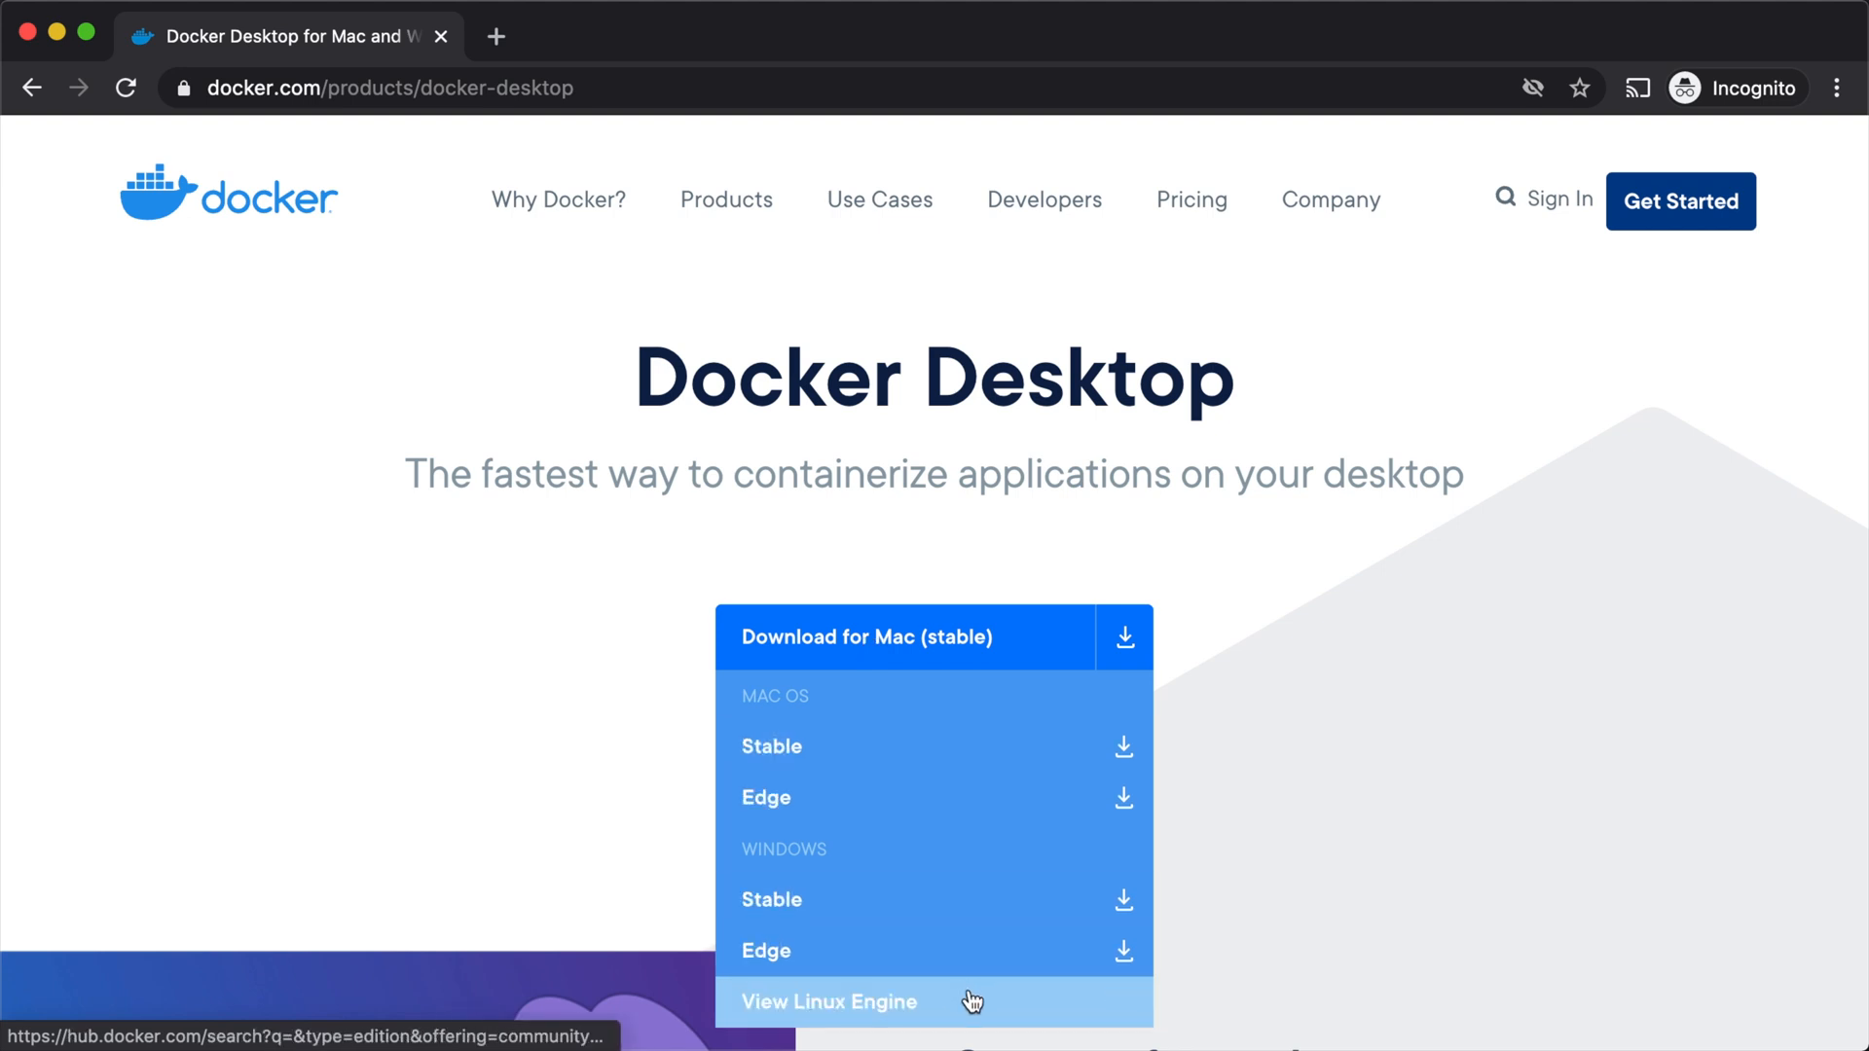
pyautogui.click(873, 752)
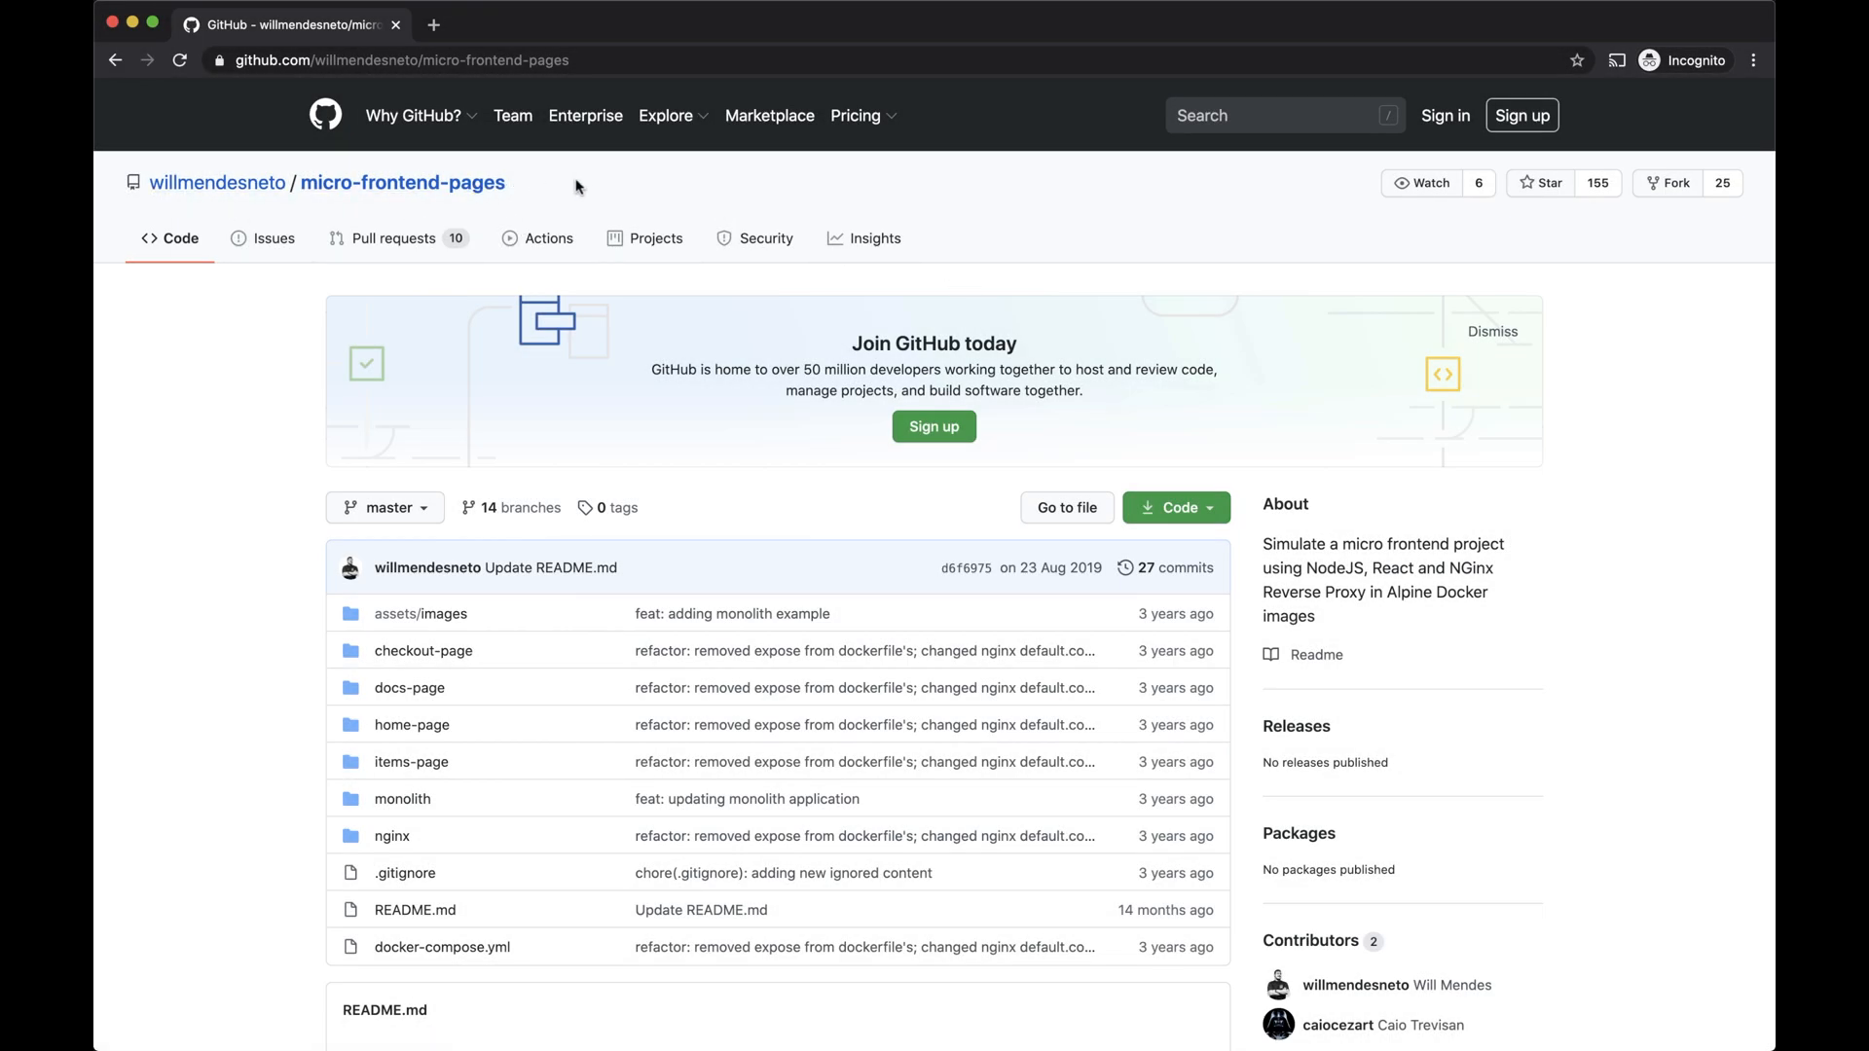
# Copy the HTTPS clone URL of micro-frontend-pages from the green Code menu
pyautogui.click(1184, 509)
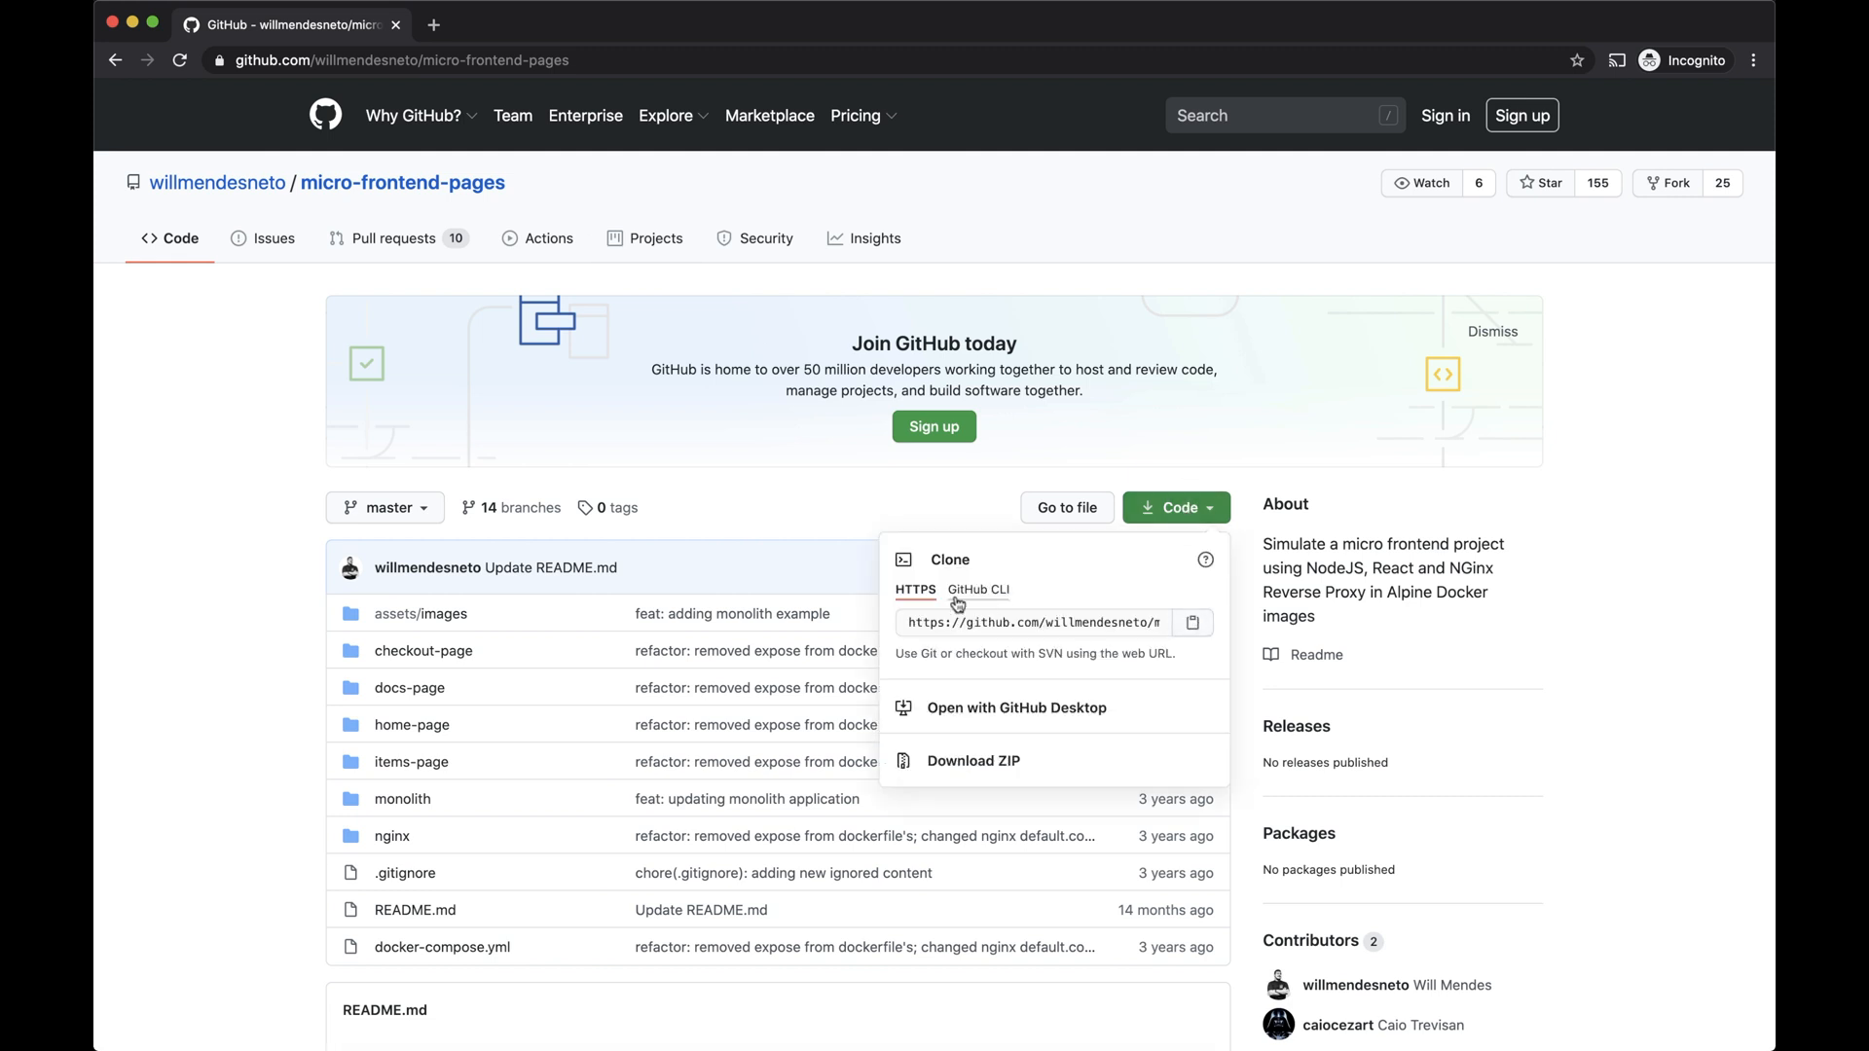
pyautogui.click(1192, 624)
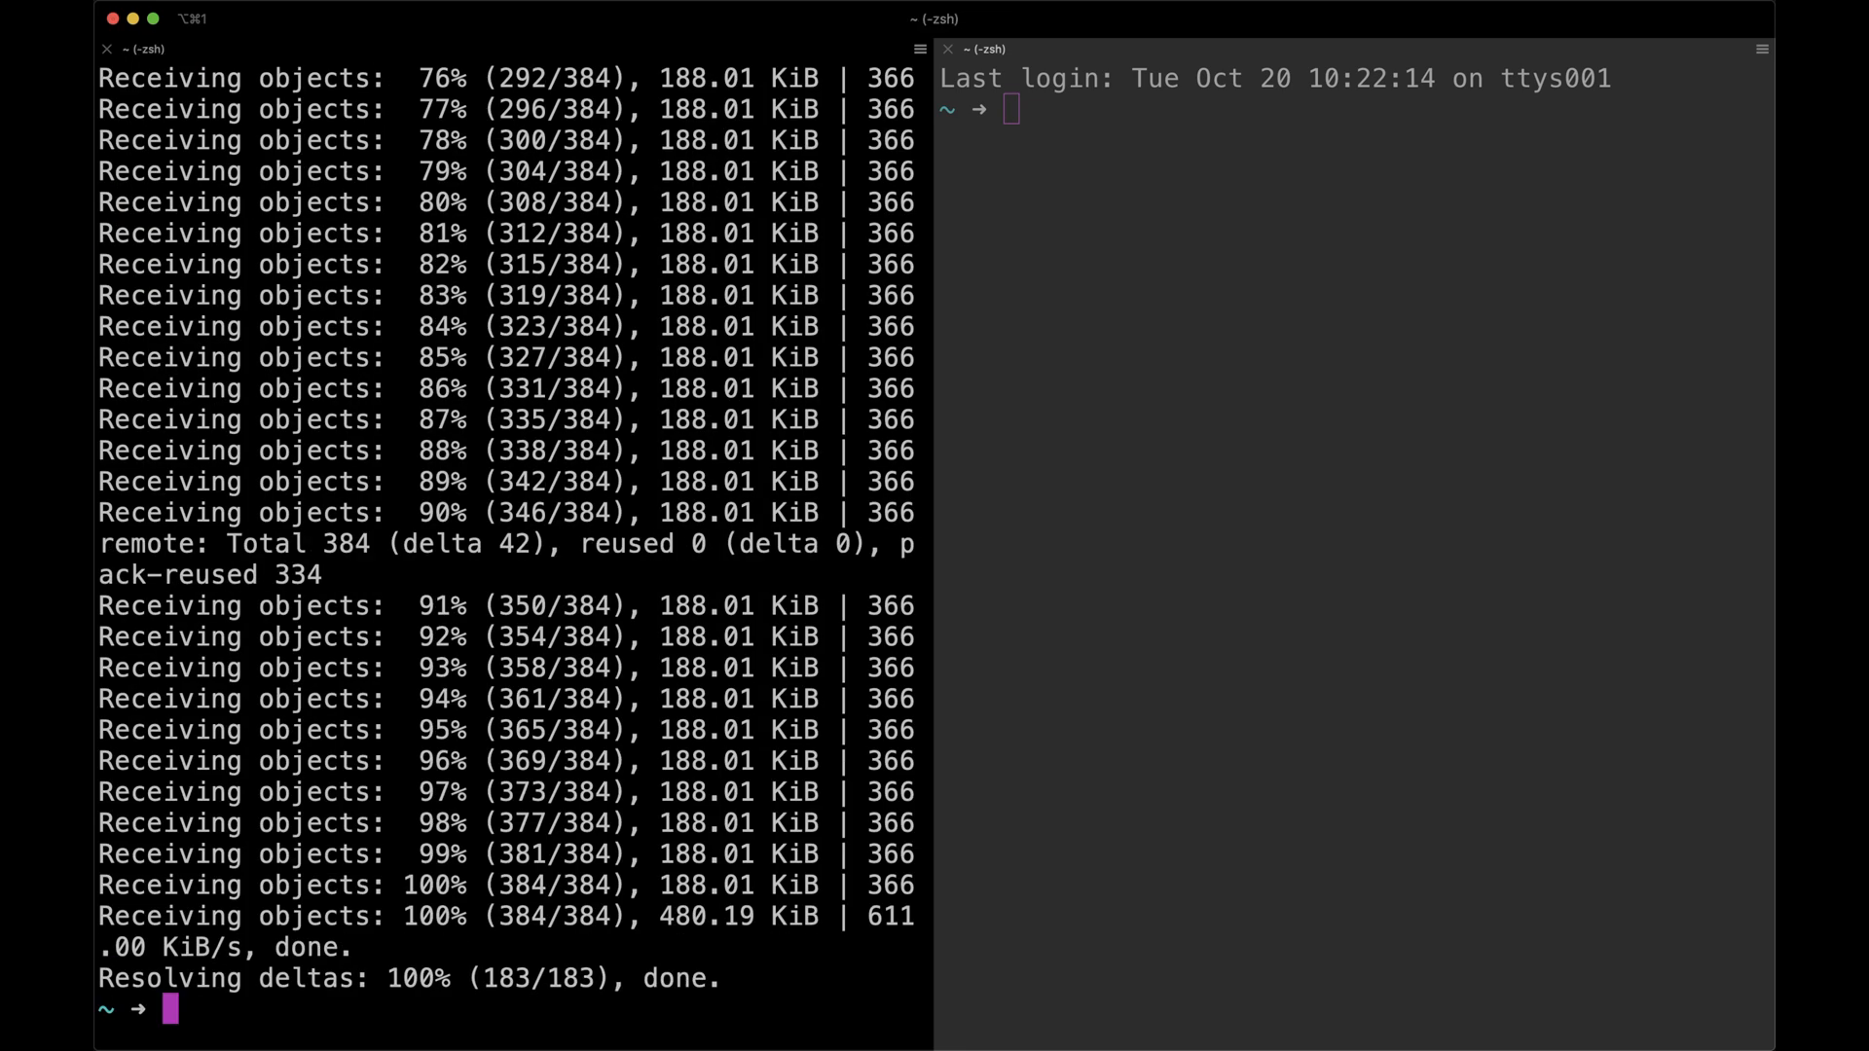
# Enter the micro-frontend-pages folder and run 'docker-compose up --build'
pyautogui.hotkey('ctrl', 'l')
pyautogui.write('cd ')
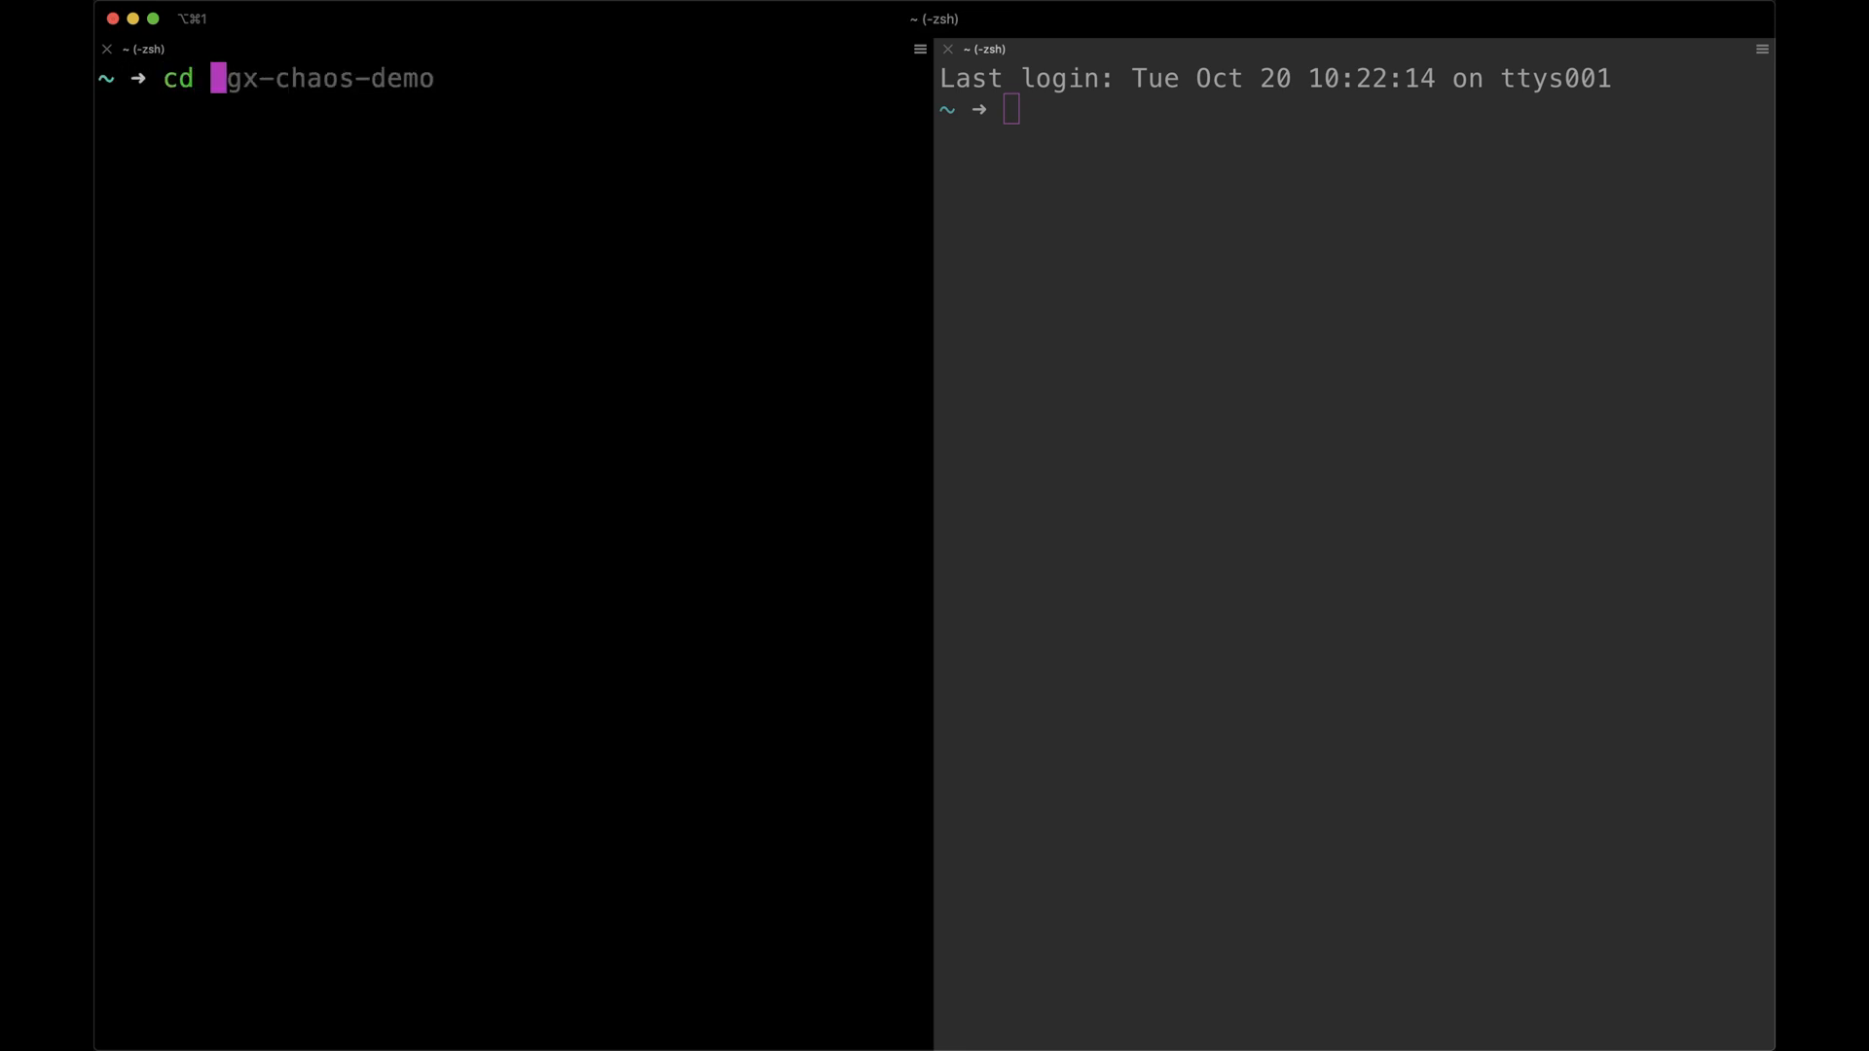
pyautogui.write('micro-frontend-pages')
pyautogui.press('Return')
pyautogui.hotkey('ctrl', 'l')
pyautogui.write('docker-compose up --build')
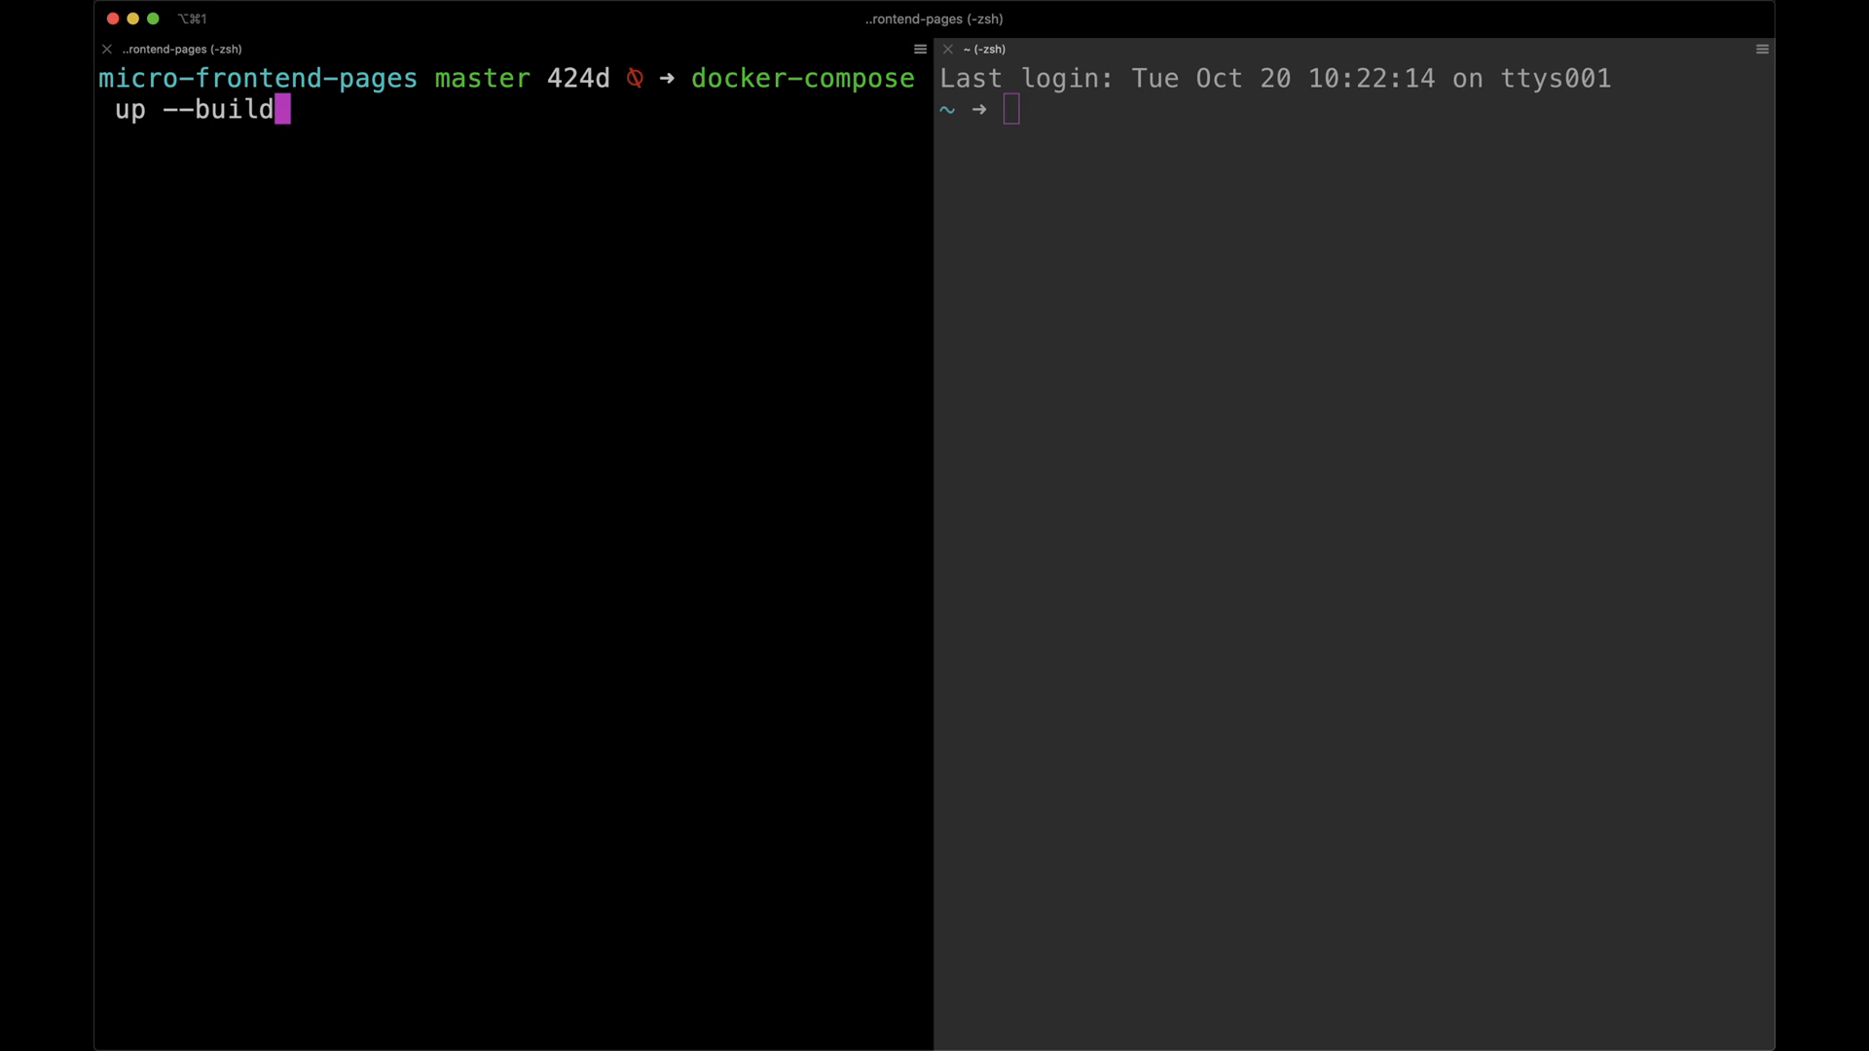
pyautogui.press('Return')
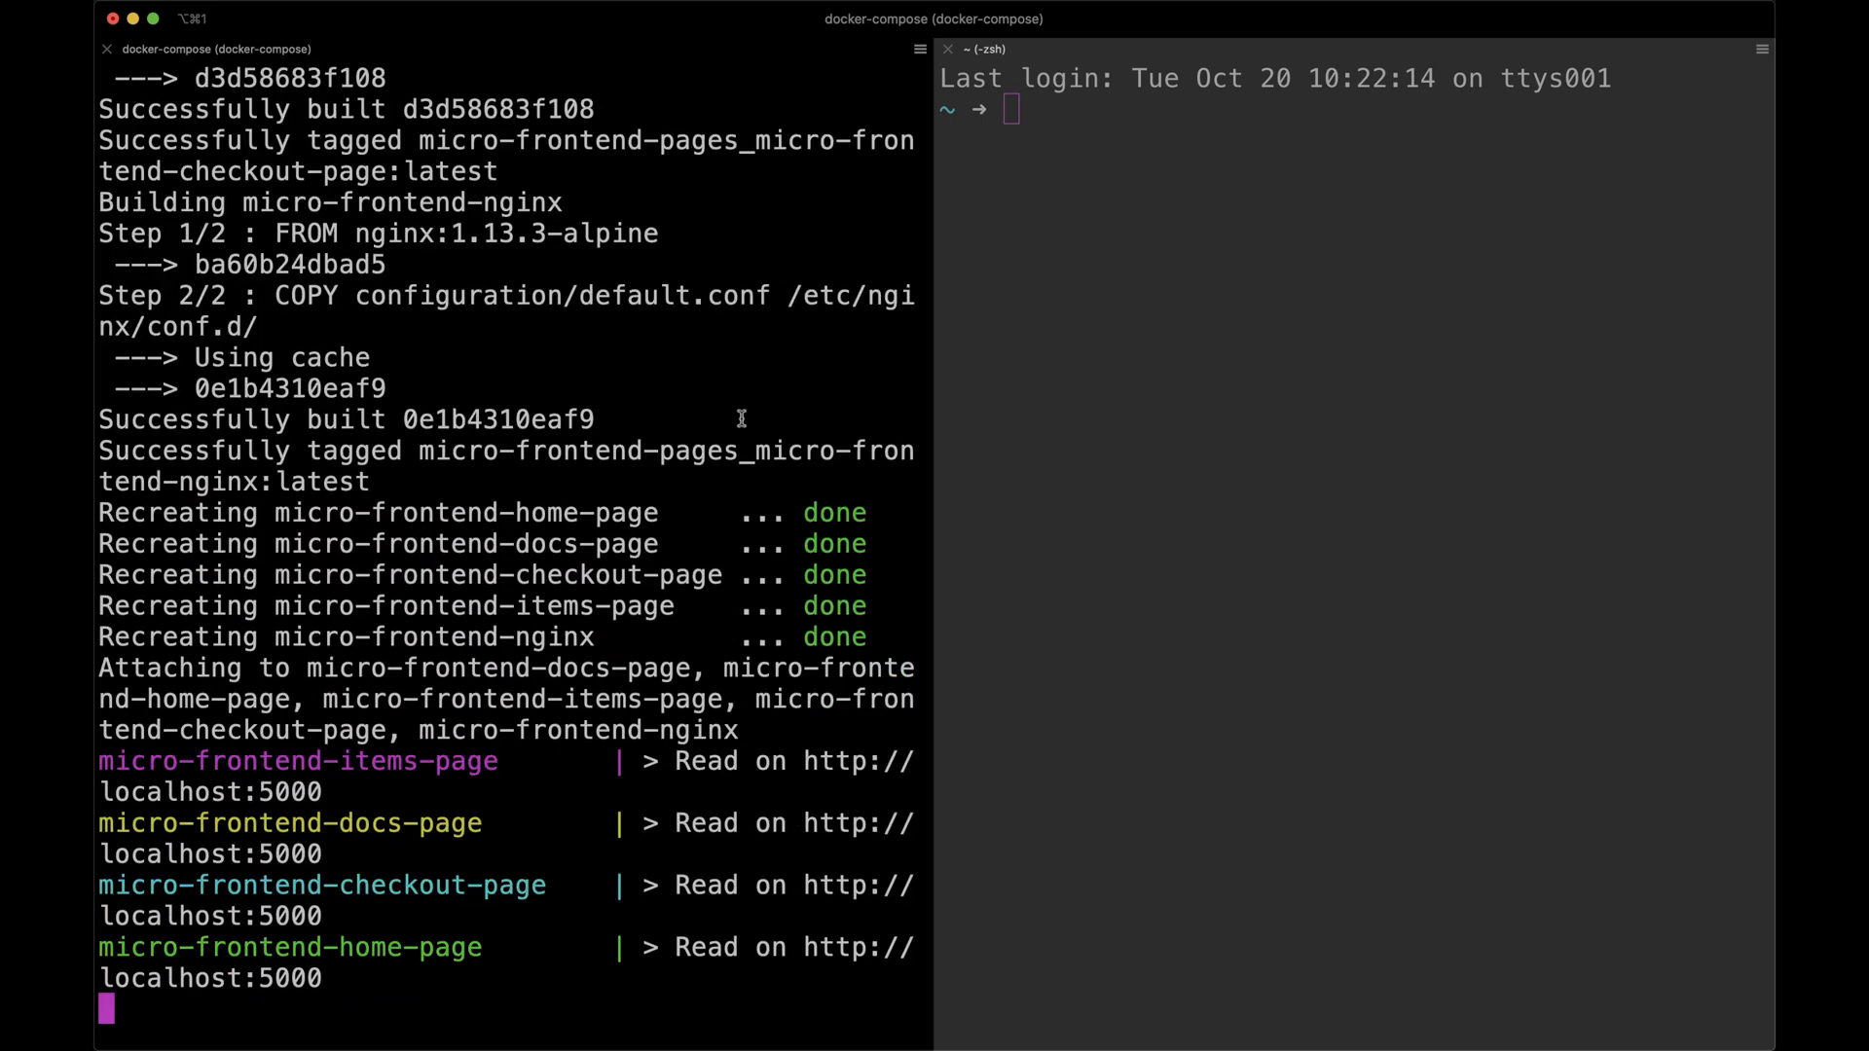
# Narrow the left shell and split a new pane below the build output
pyautogui.press('super+ctrl+Left')
pyautogui.press('super+ctrl+Left')
pyautogui.press('super+ctrl+Left')
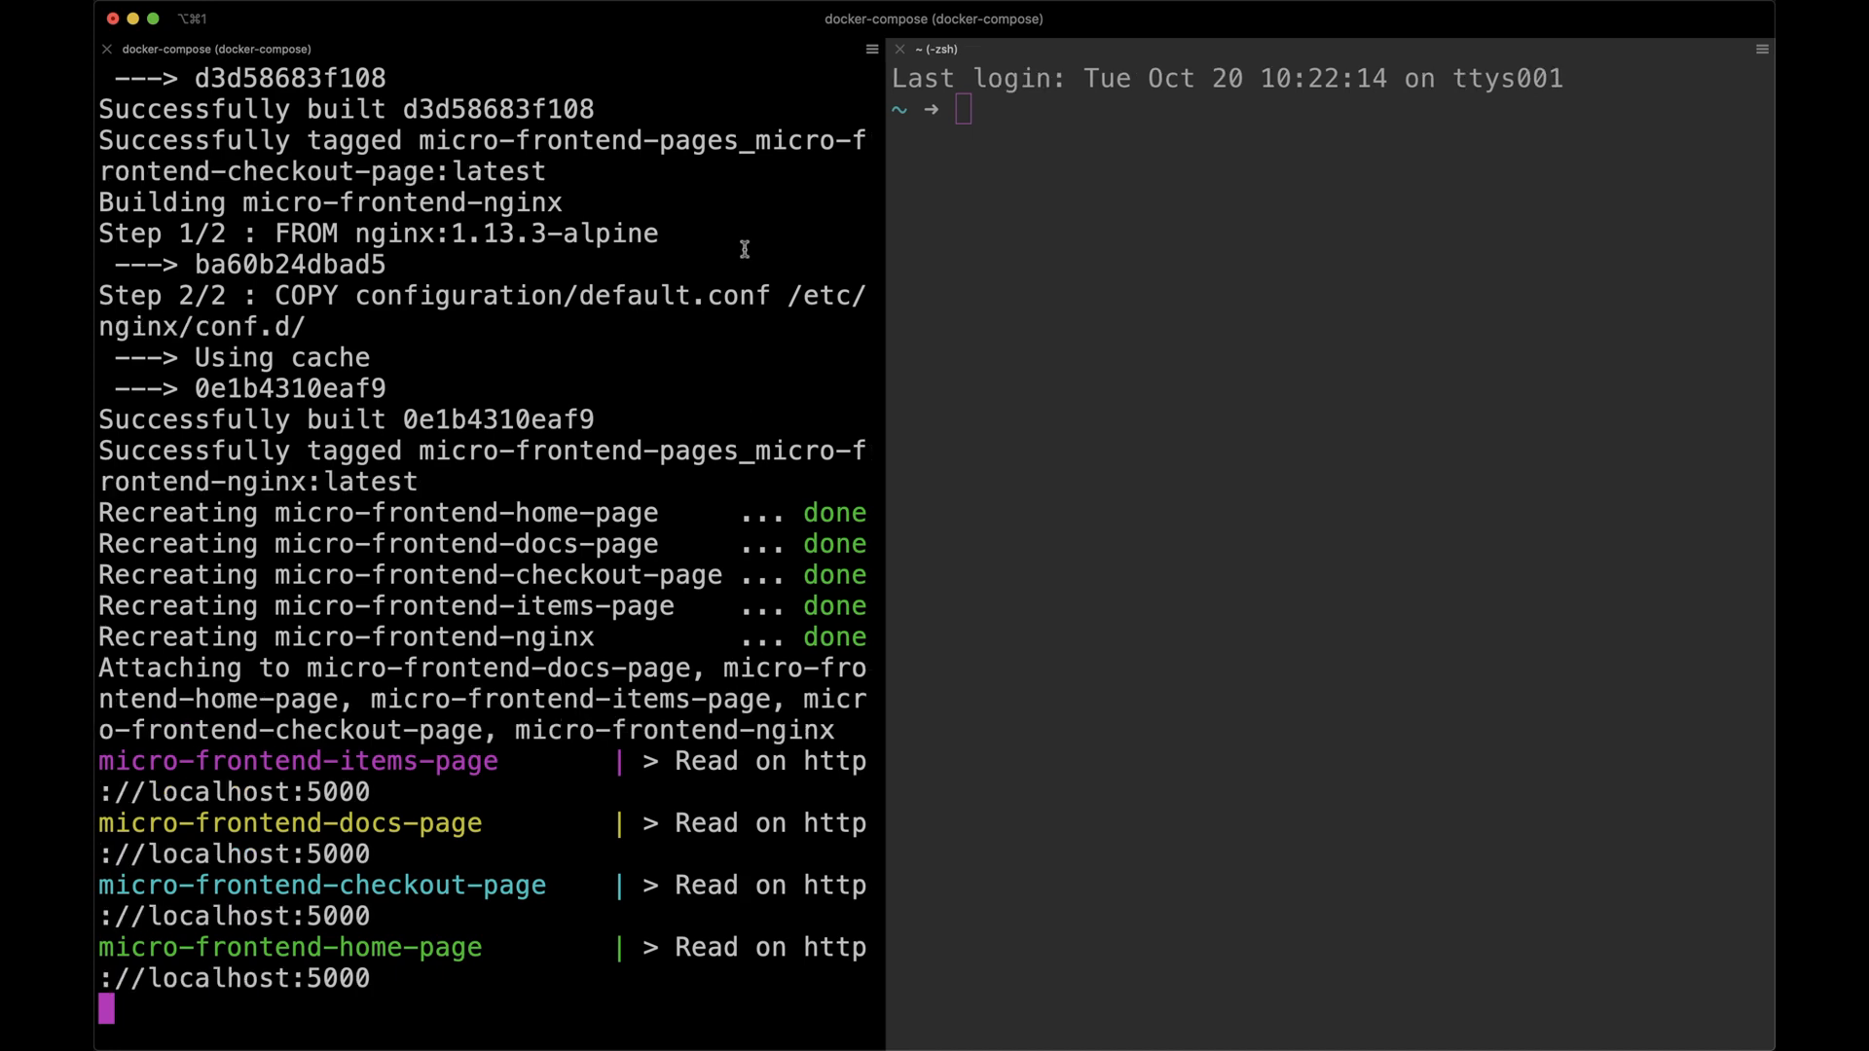
pyautogui.press('super+shift+d')
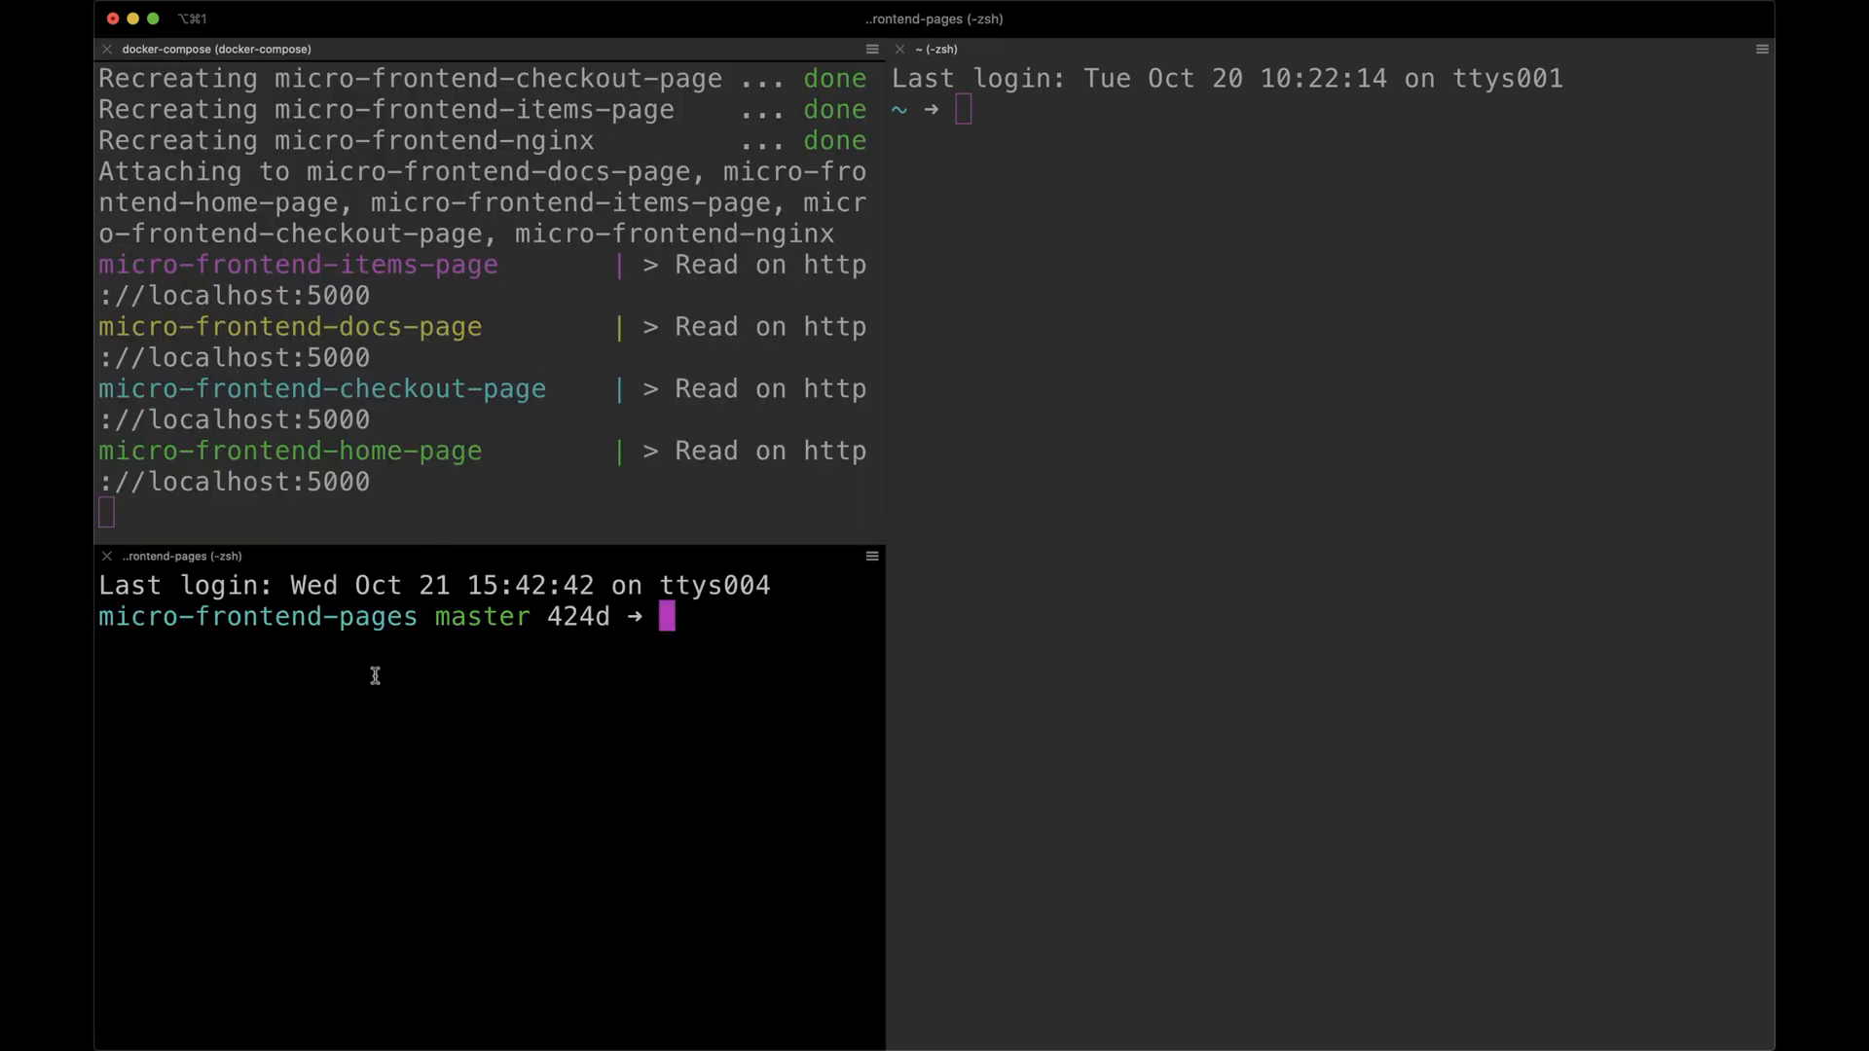
pyautogui.write('docker st')
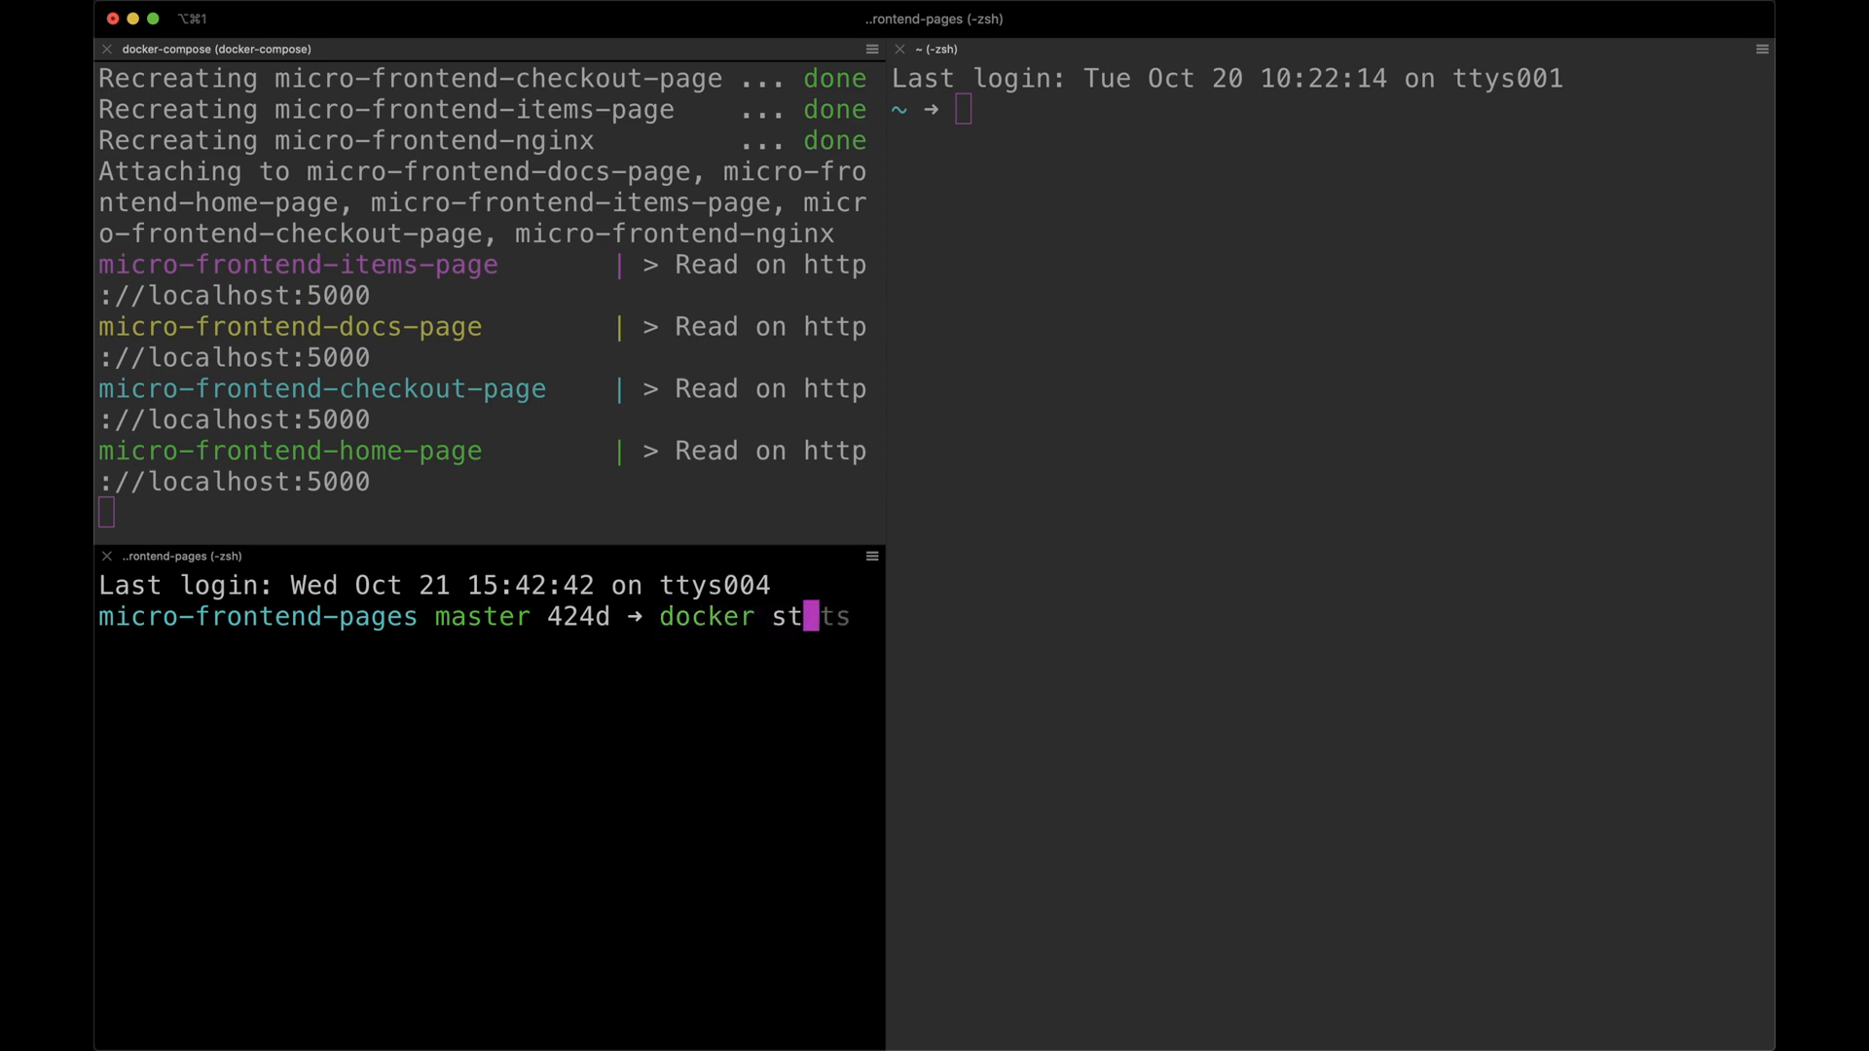
pyautogui.write('ats')
# Run docker stats briefly, stop it, and recall the command for filtering
pyautogui.press('Return')
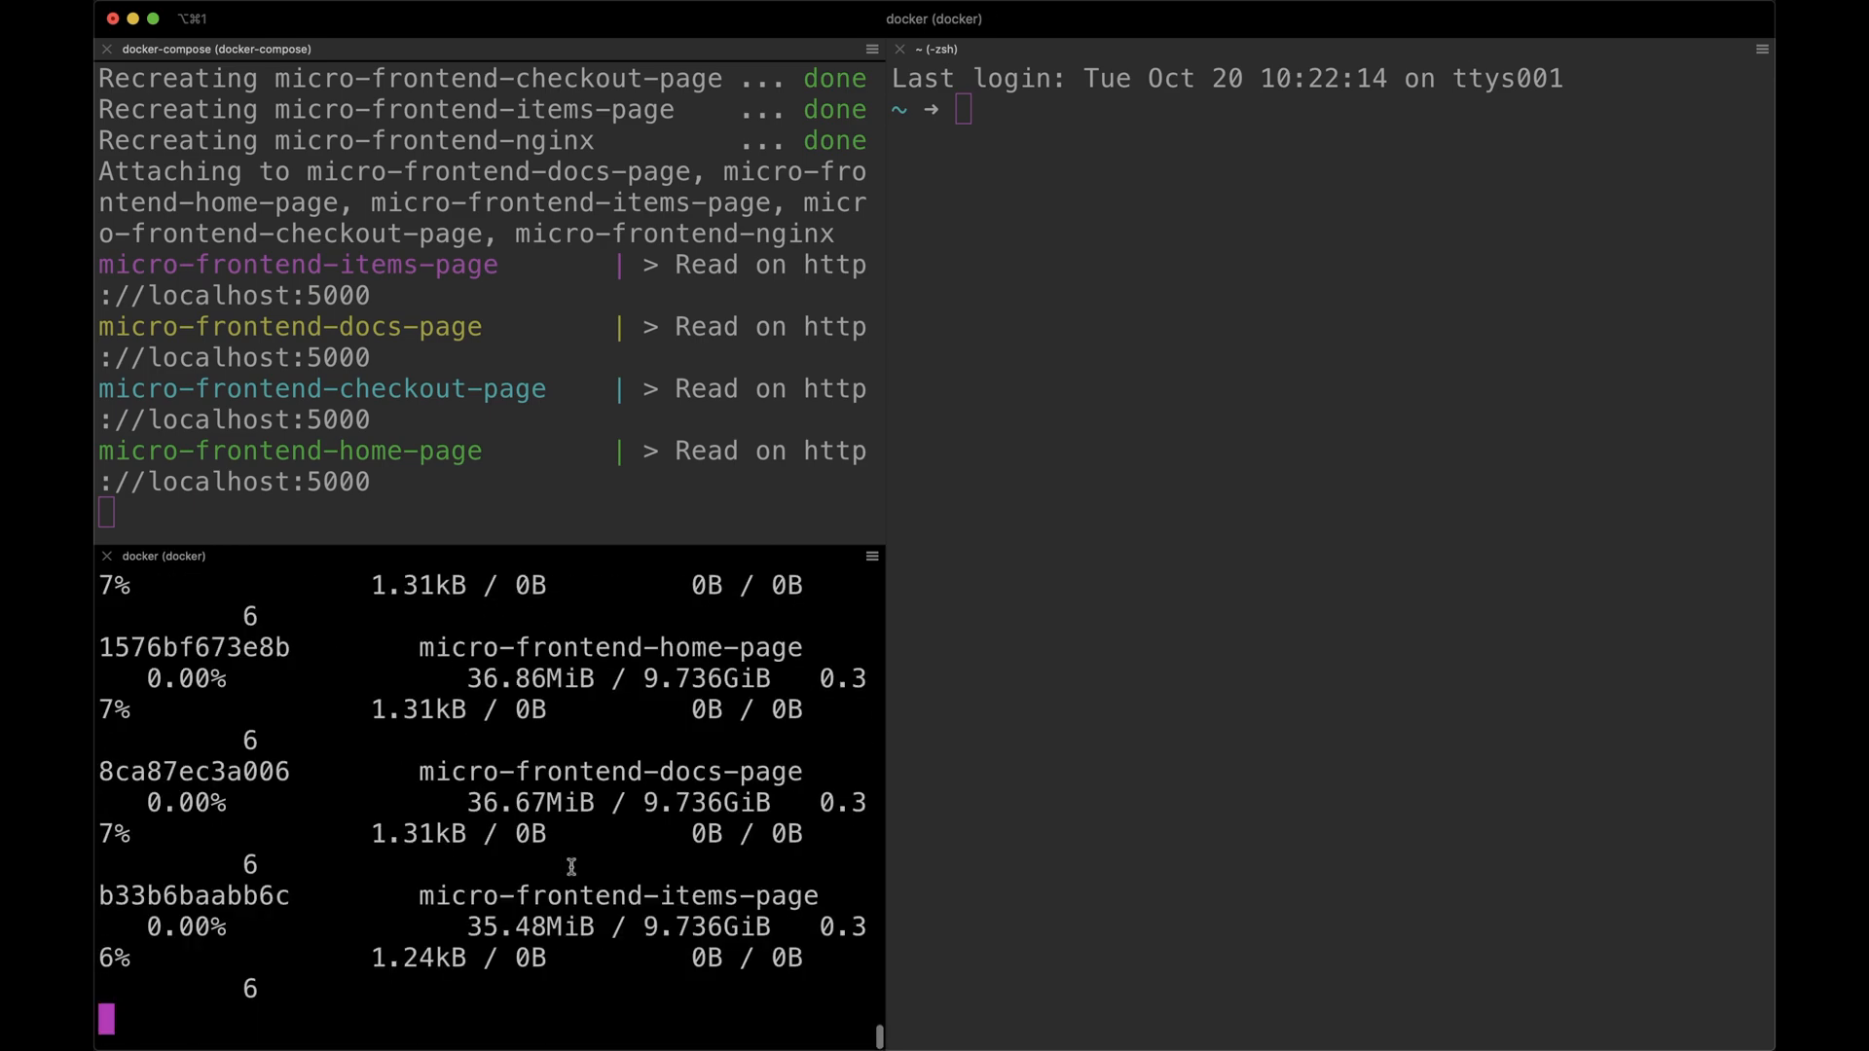
pyautogui.hotkey('ctrl', 'c')
pyautogui.press('Up')
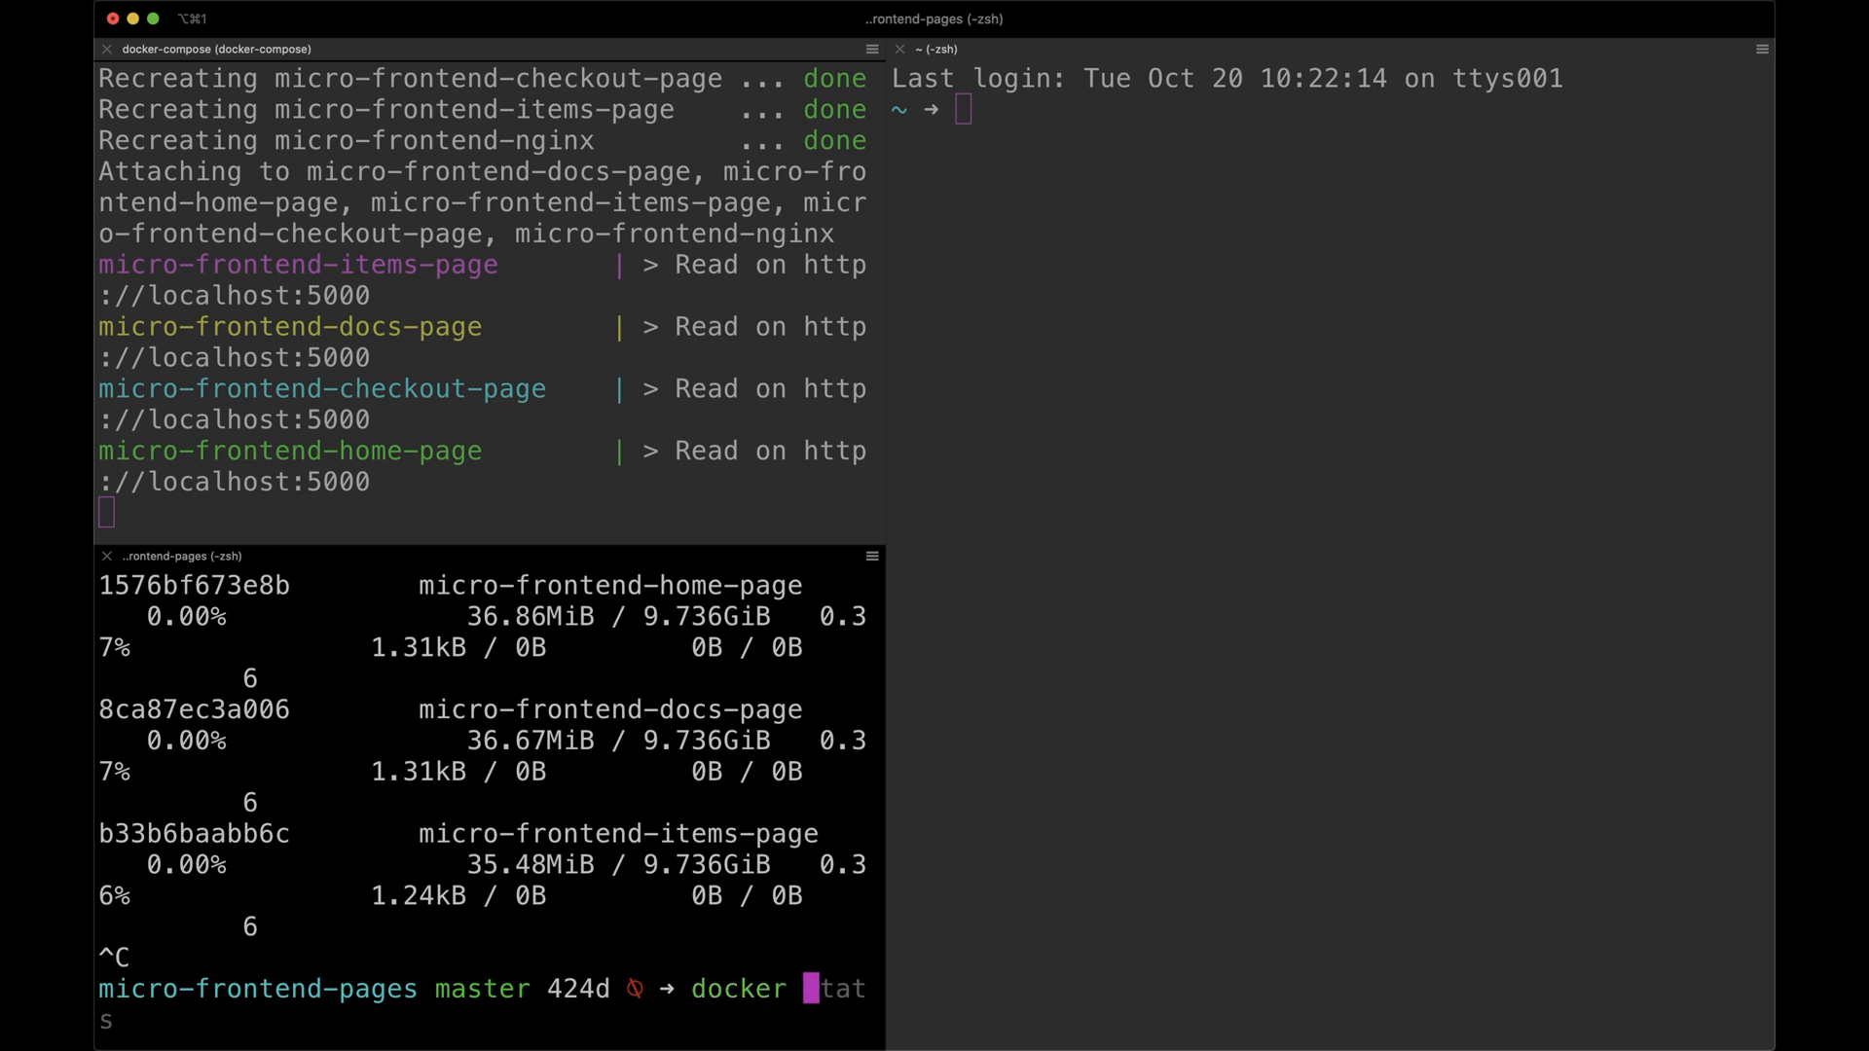
pyautogui.write('stats |')
pyautogui.write(' grep')
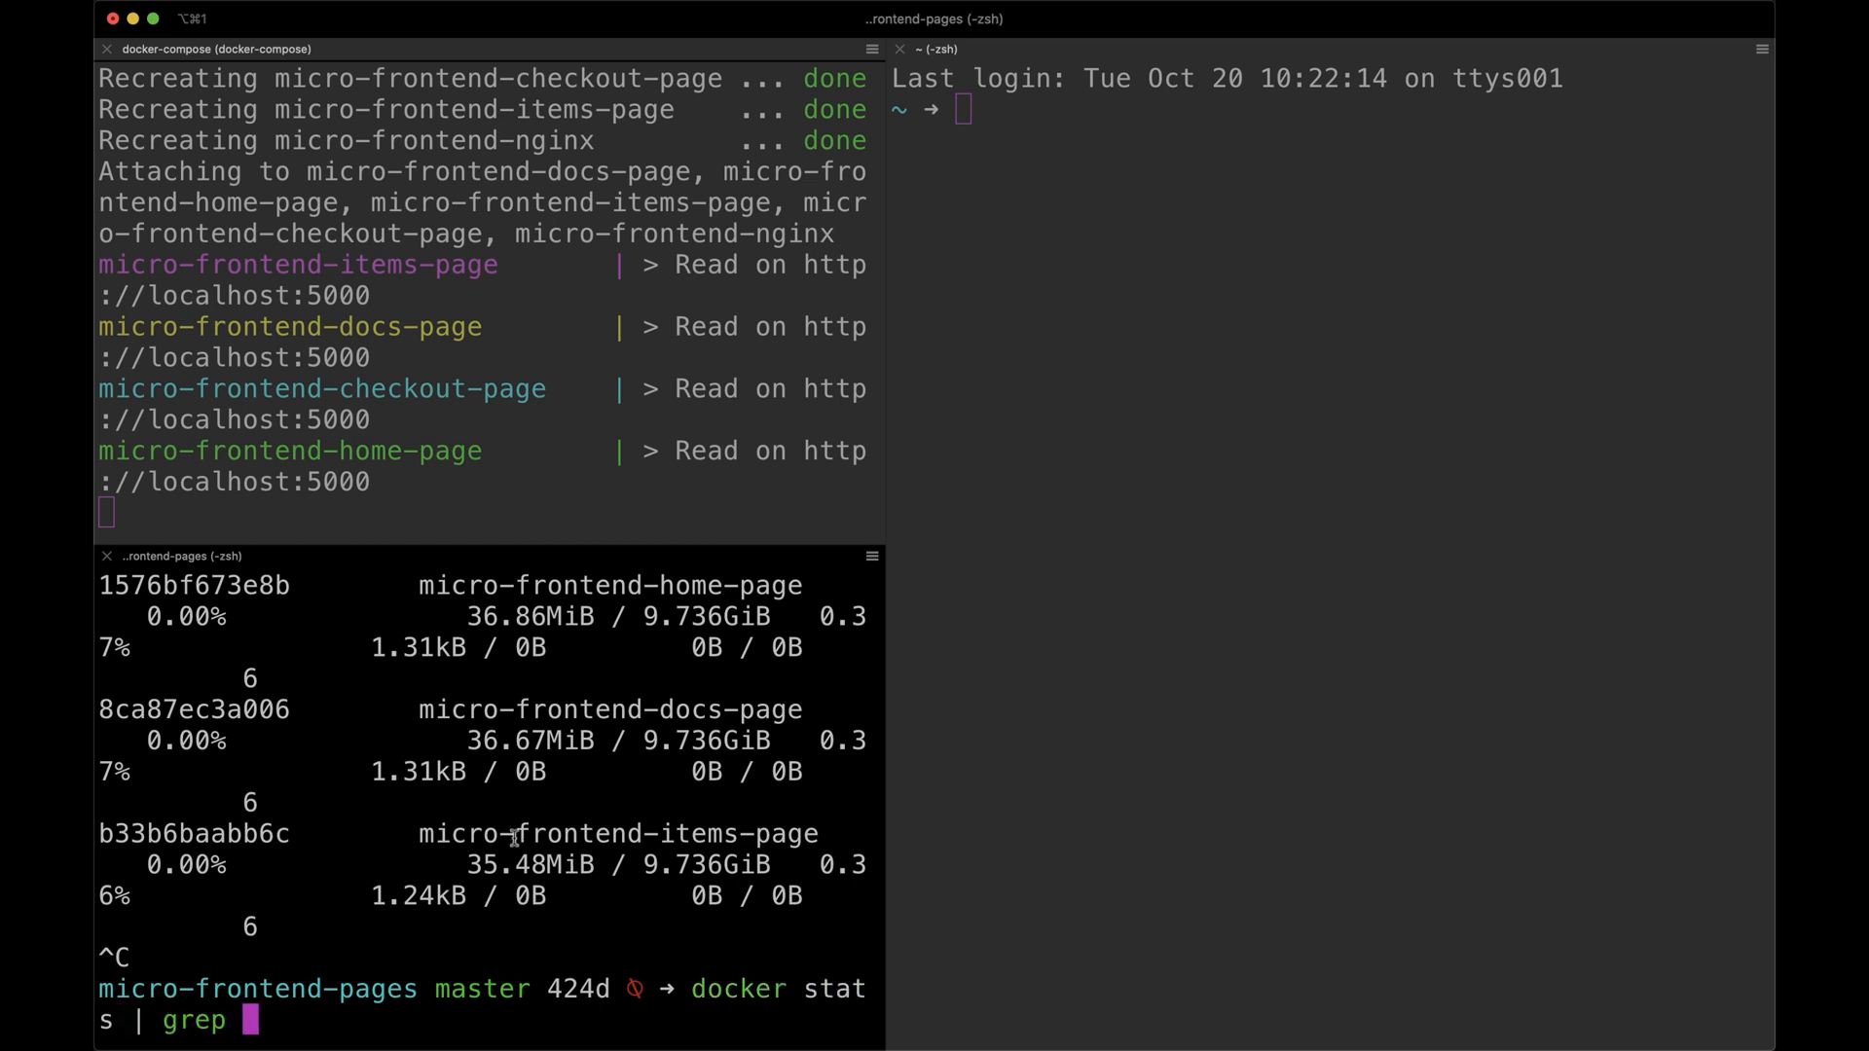
# Run 'docker stats | grep micro-frontend-docs-page' using the pasted container name
pyautogui.doubleClick(561, 709)
pyautogui.middleClick(428, 1007)
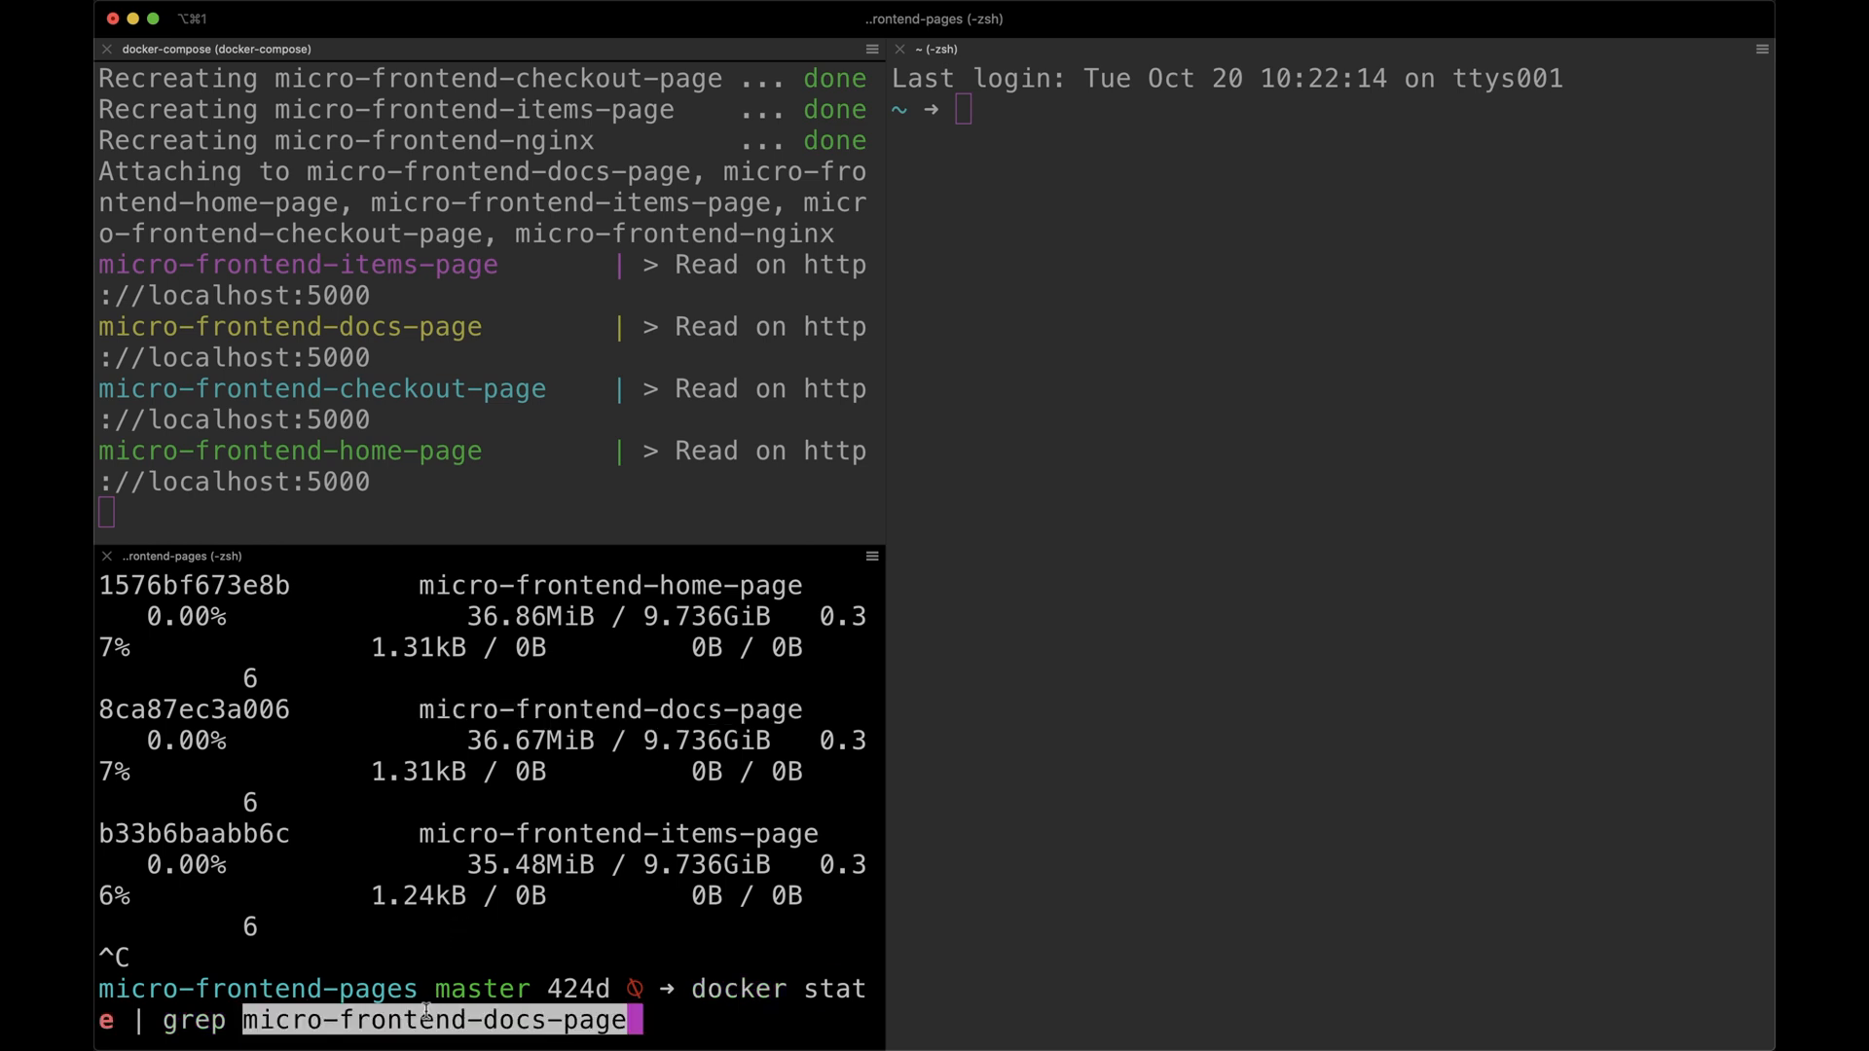
pyautogui.press('Return')
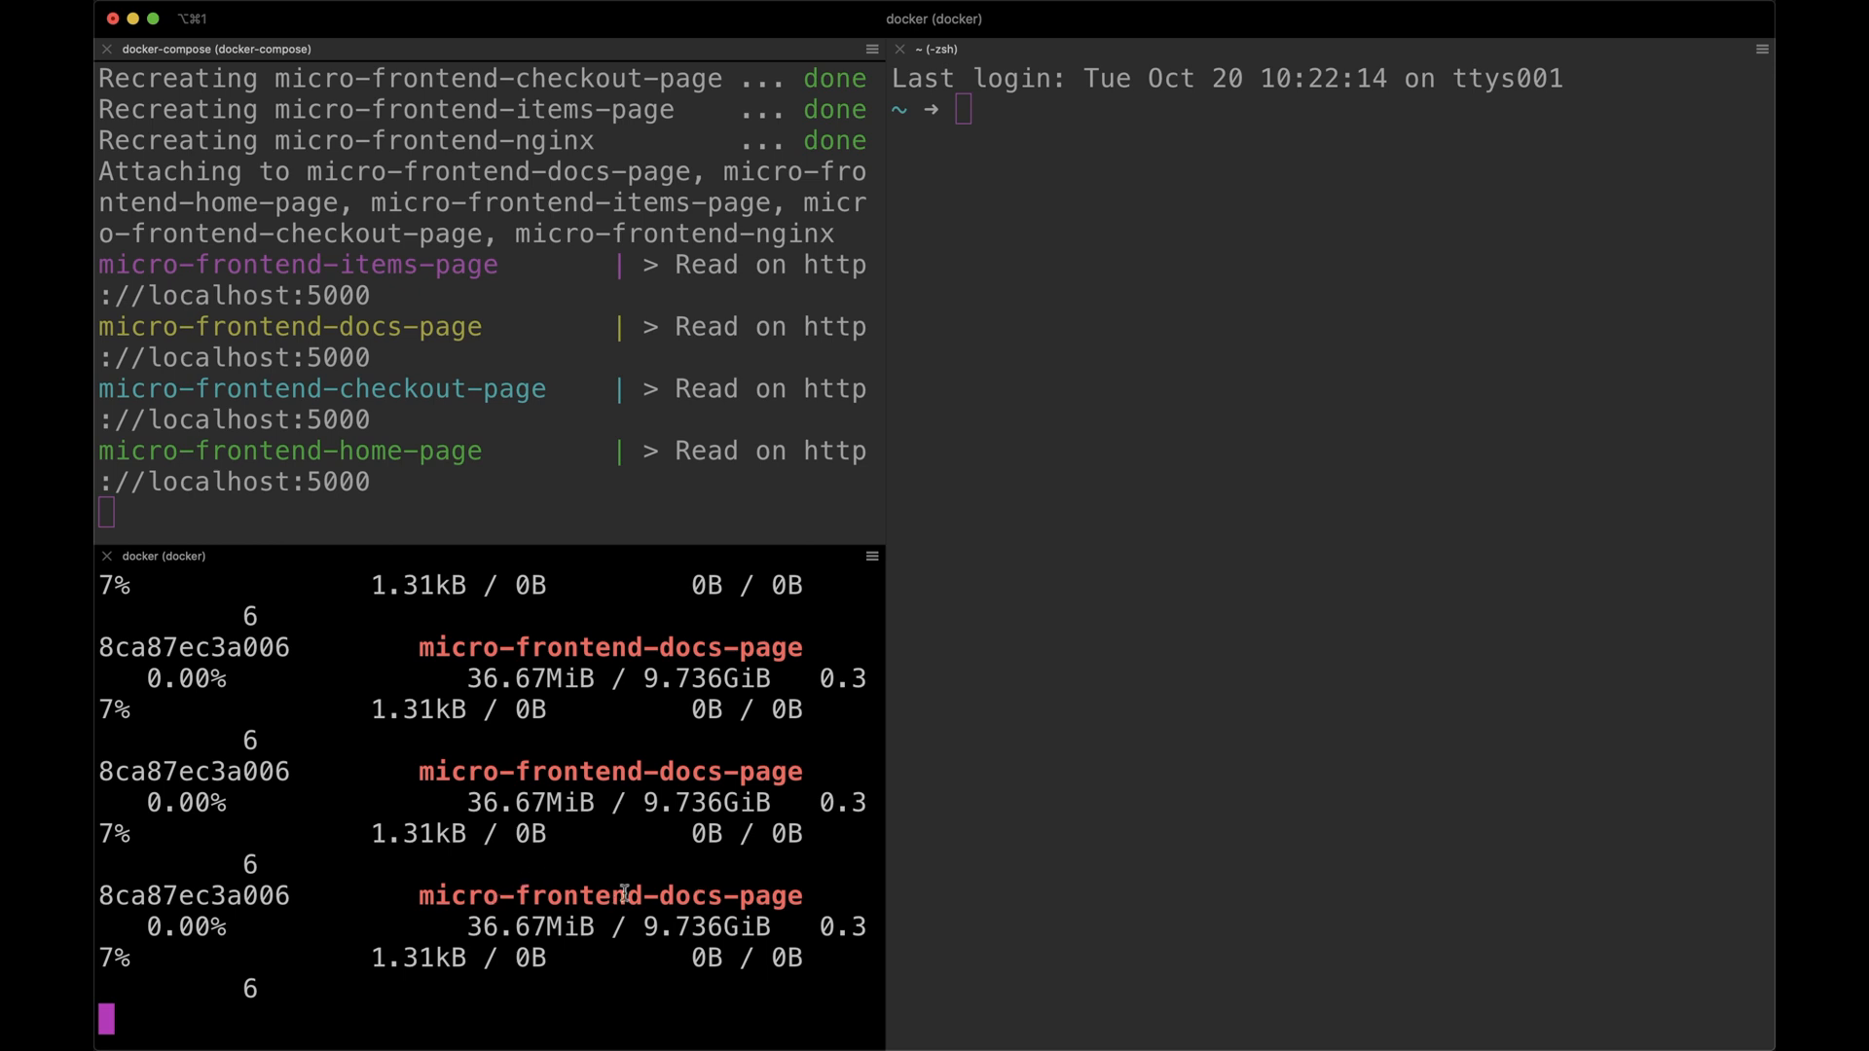
pyautogui.click(1256, 619)
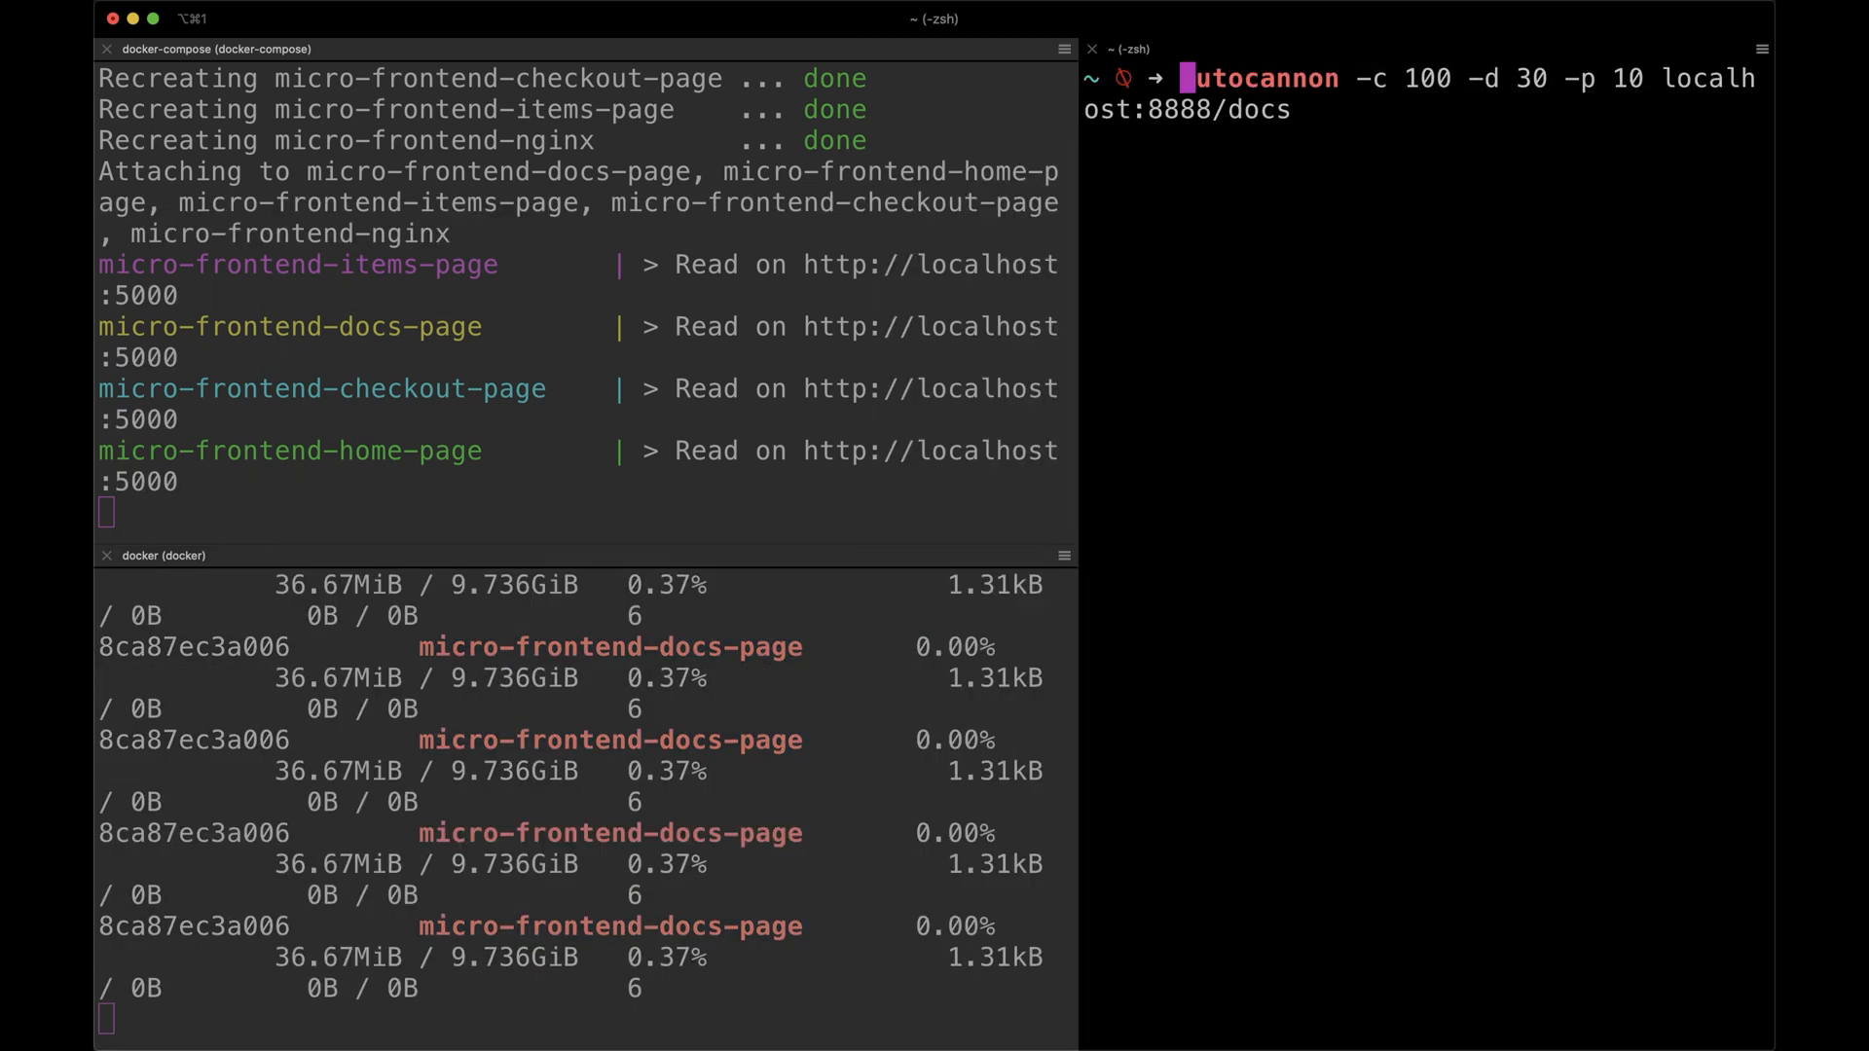
pyautogui.write('npx')
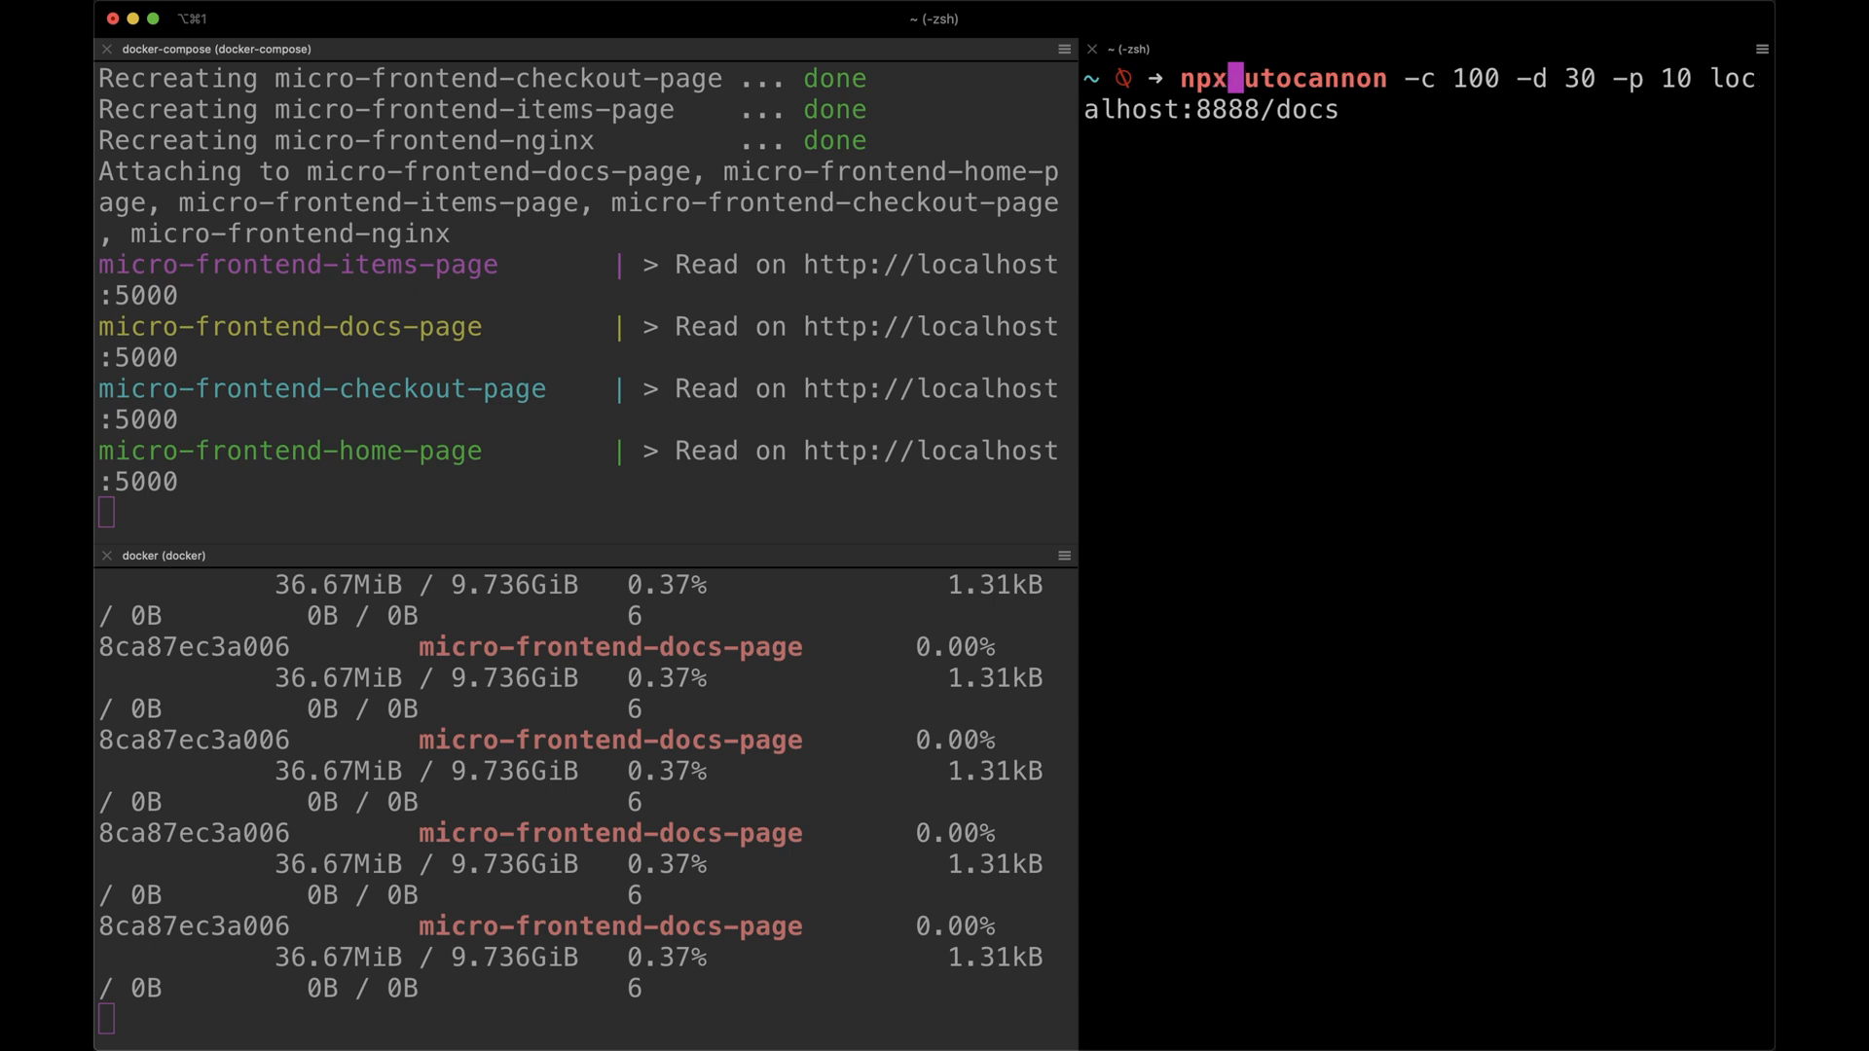
# Run the npx-prefixed 'autocannon -c 100 -d 30 -p 10 localhost:8888/docs' command for latency and throughput tables
pyautogui.press('Right')
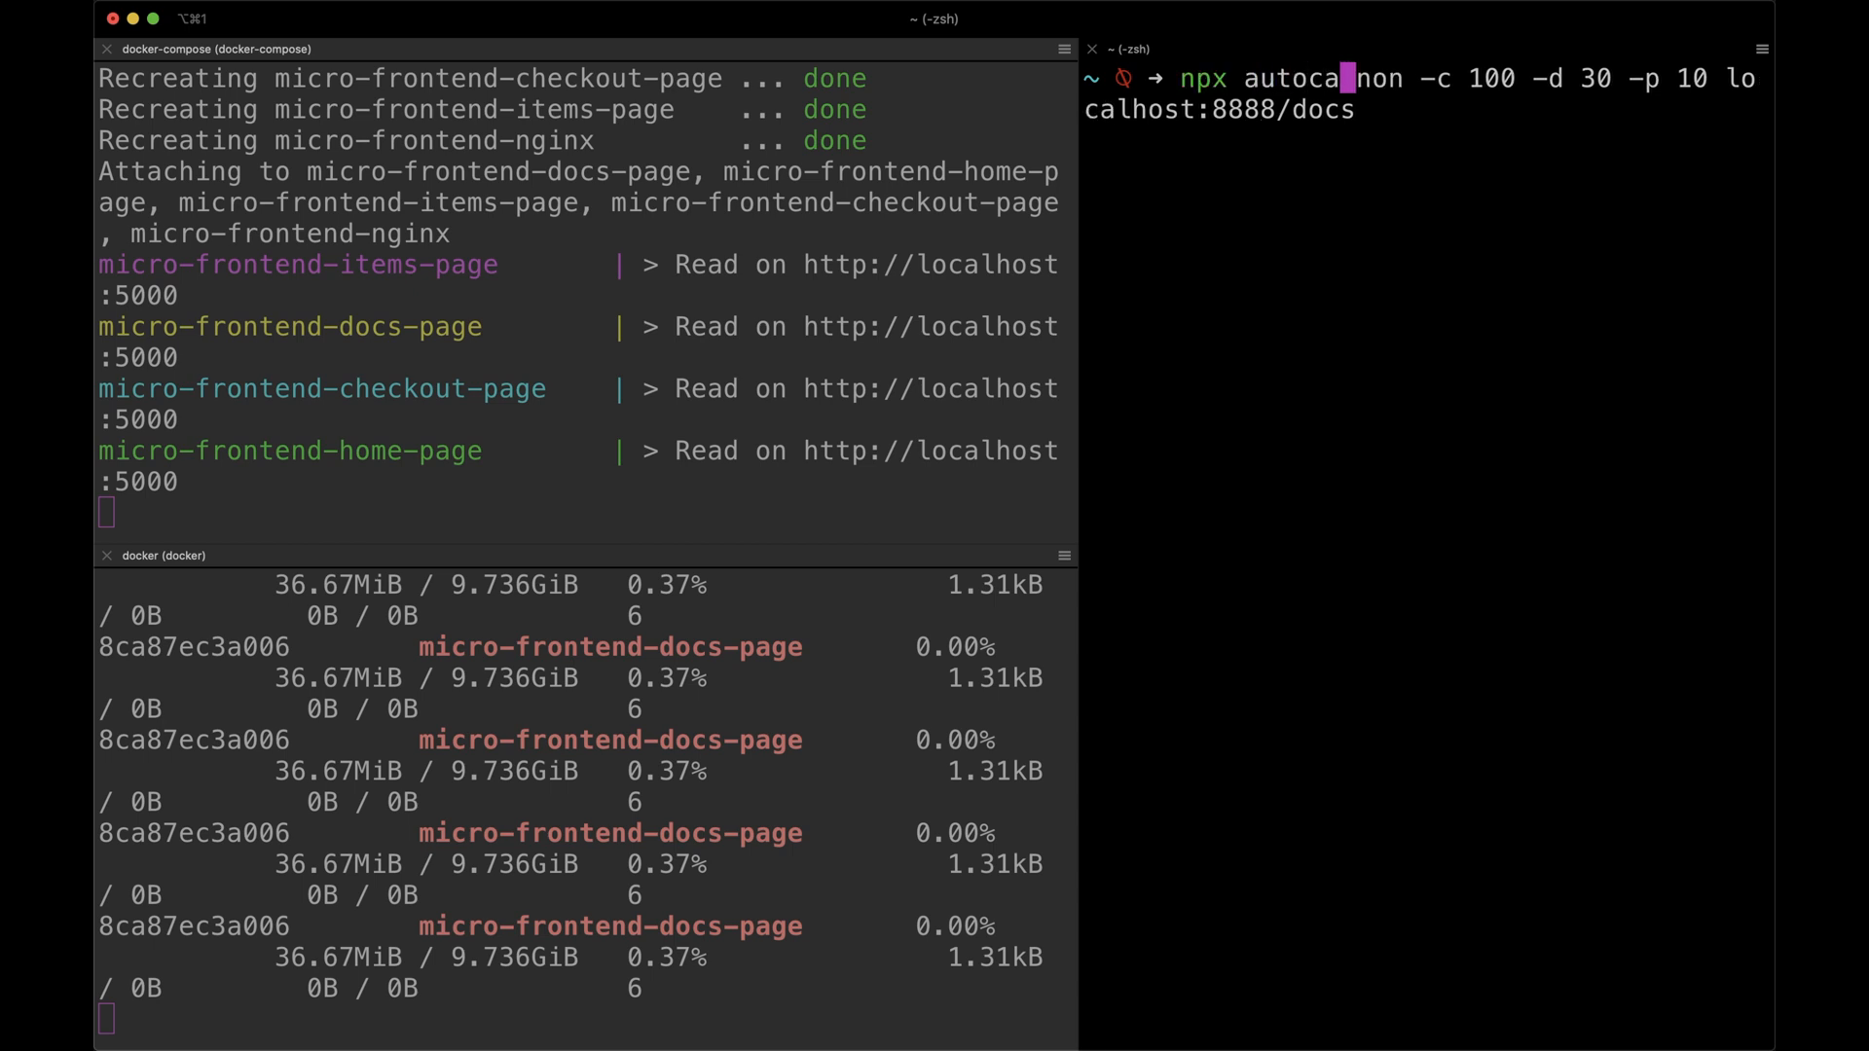
pyautogui.press('Right')
pyautogui.press('Right')
pyautogui.press('Right')
pyautogui.press('Right')
pyautogui.press('Right')
pyautogui.press('Right')
pyautogui.press('Right')
pyautogui.press('Right')
pyautogui.press('Right')
pyautogui.press('Right')
pyautogui.press('Right')
pyautogui.press('Right')
pyautogui.press('Right')
pyautogui.press('Right')
pyautogui.press('Right')
pyautogui.press('Right')
pyautogui.press('Right')
pyautogui.press('Right')
pyautogui.press('Right')
pyautogui.press('Right')
pyautogui.press('Right')
pyautogui.press('Right')
pyautogui.press('Return')
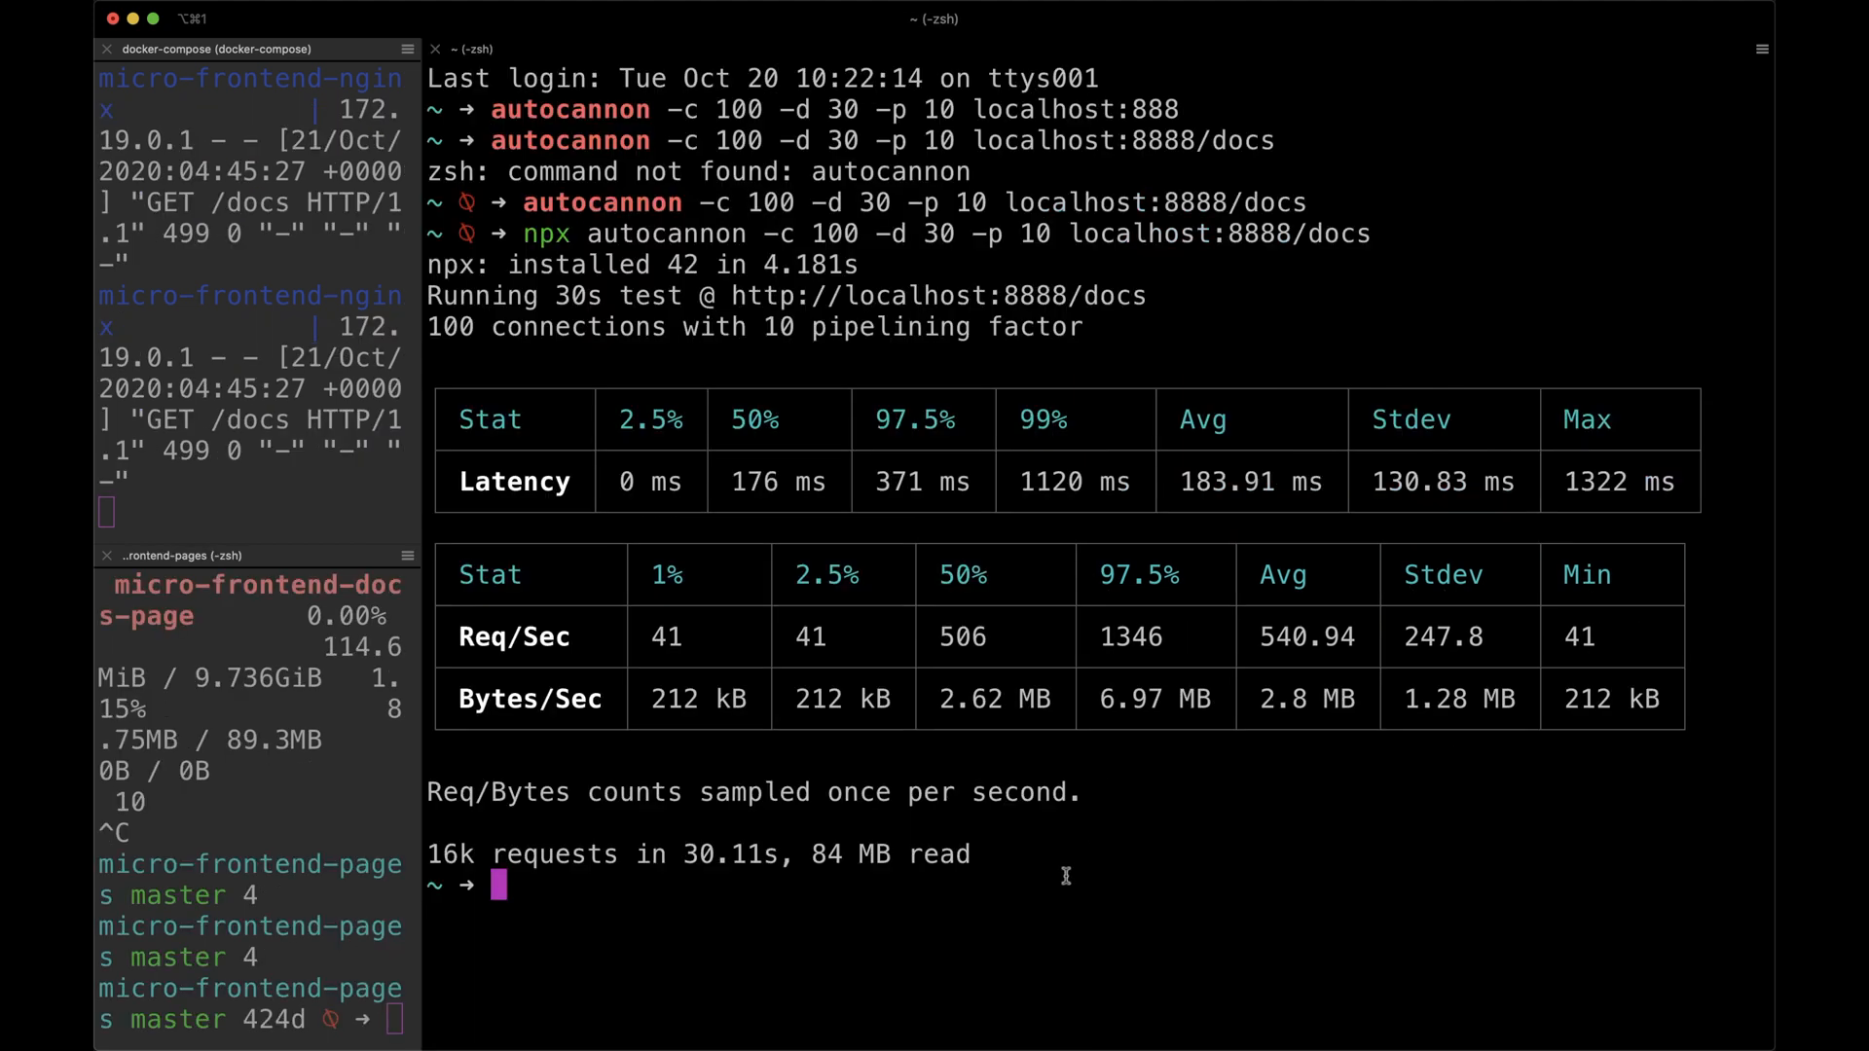
# Stop the micro-frontend containers with Ctrl+C and exit the lower-left and containers' shells
pyautogui.click(341, 495)
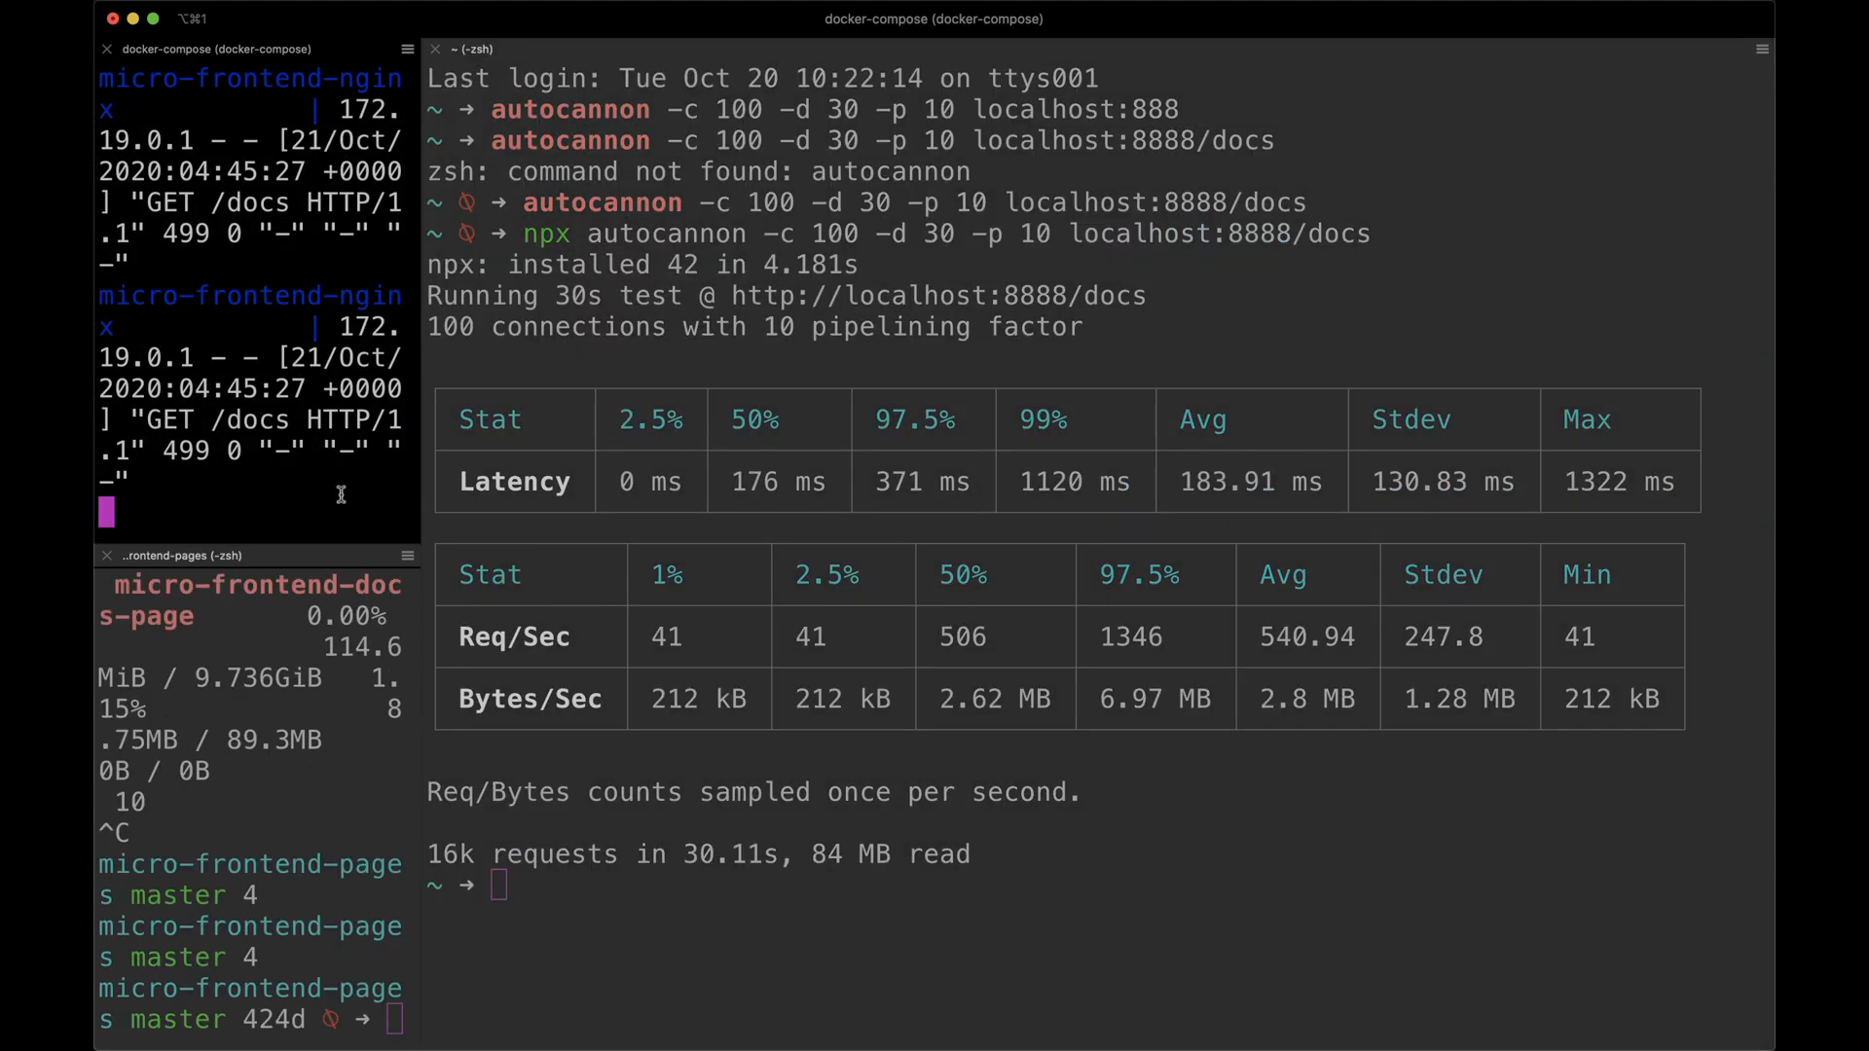
pyautogui.hotkey('ctrl', 'c')
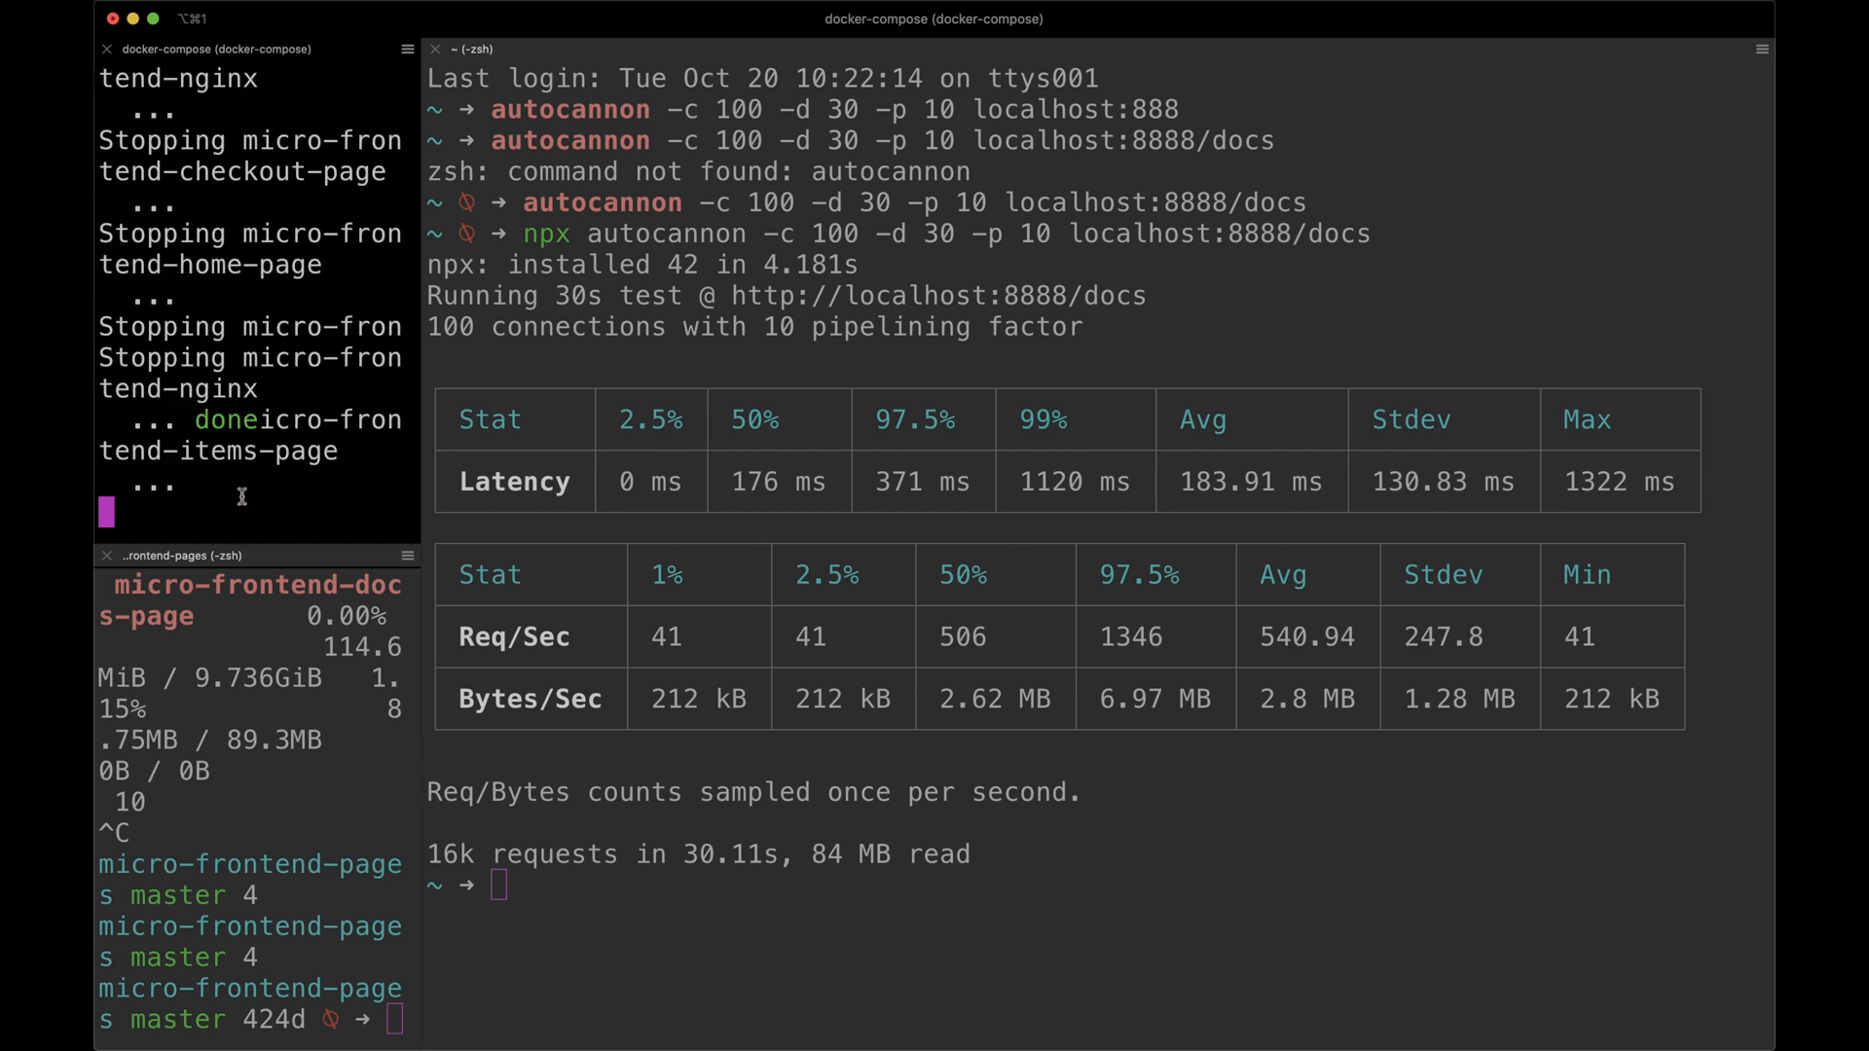
pyautogui.click(292, 755)
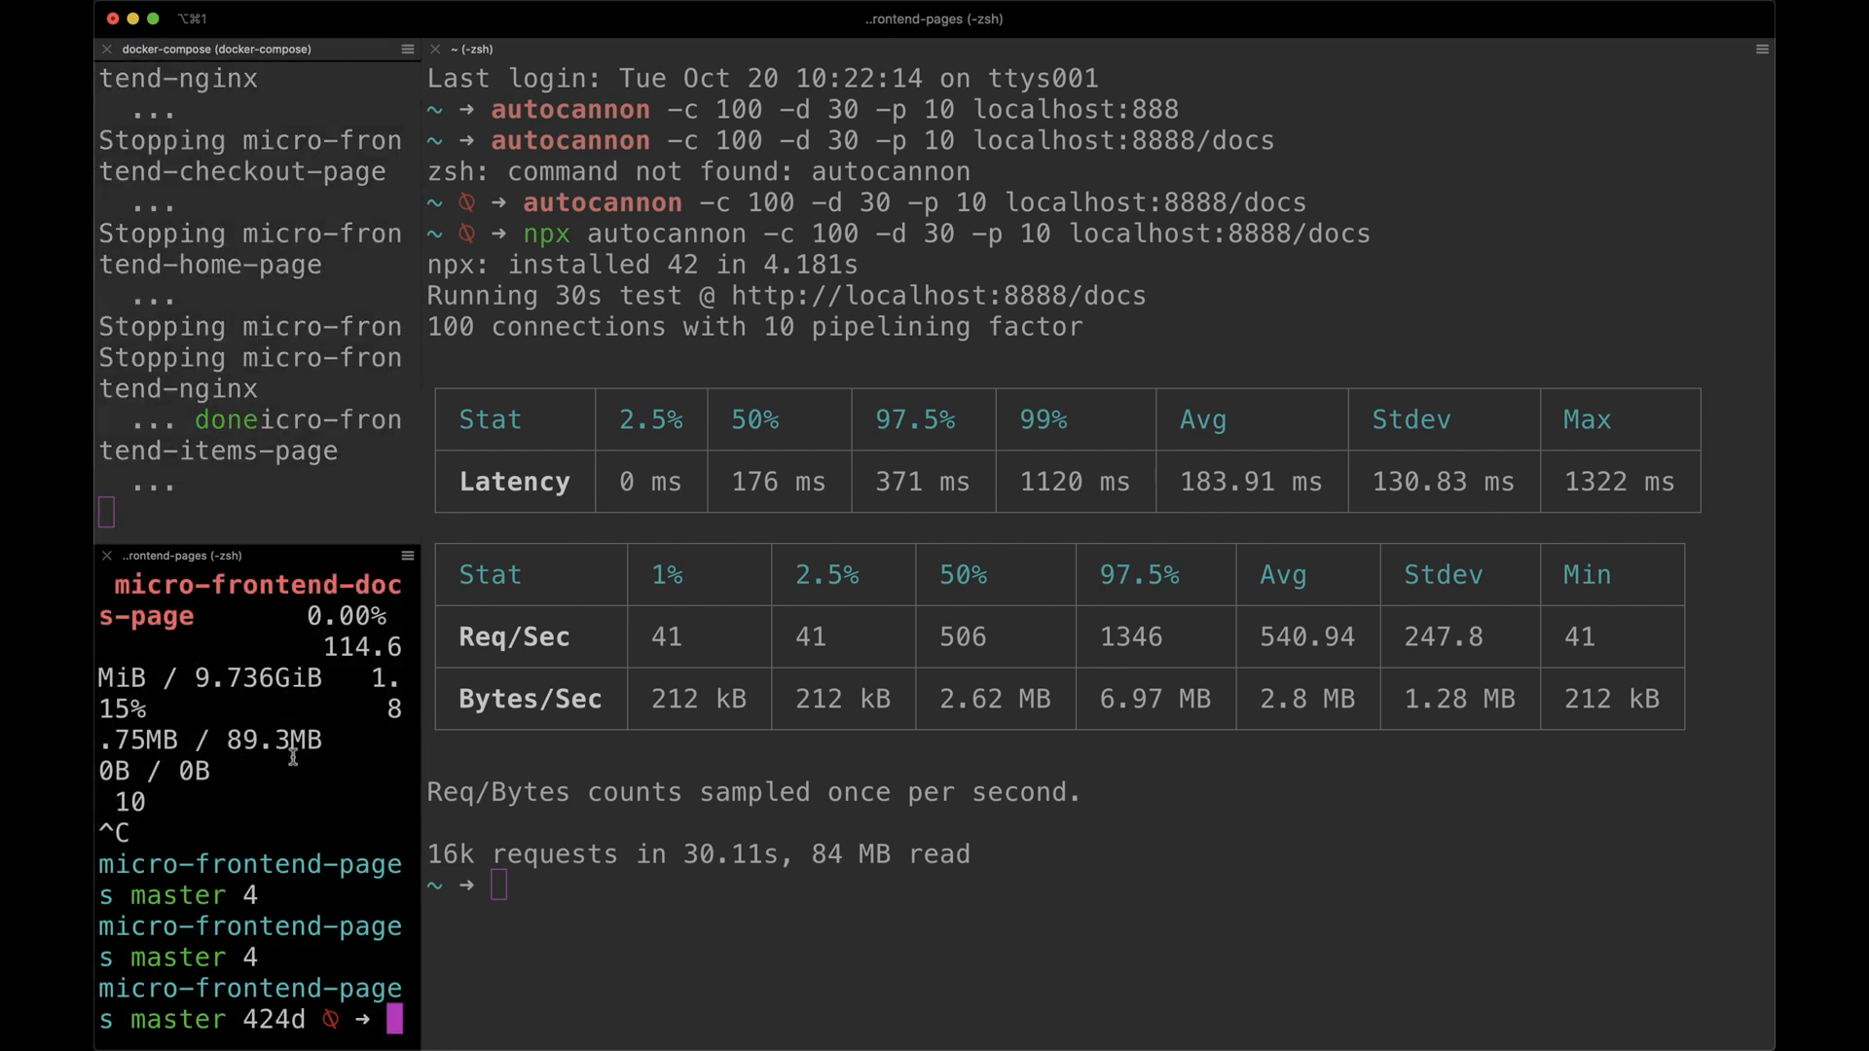
pyautogui.write('exit')
pyautogui.press('Return')
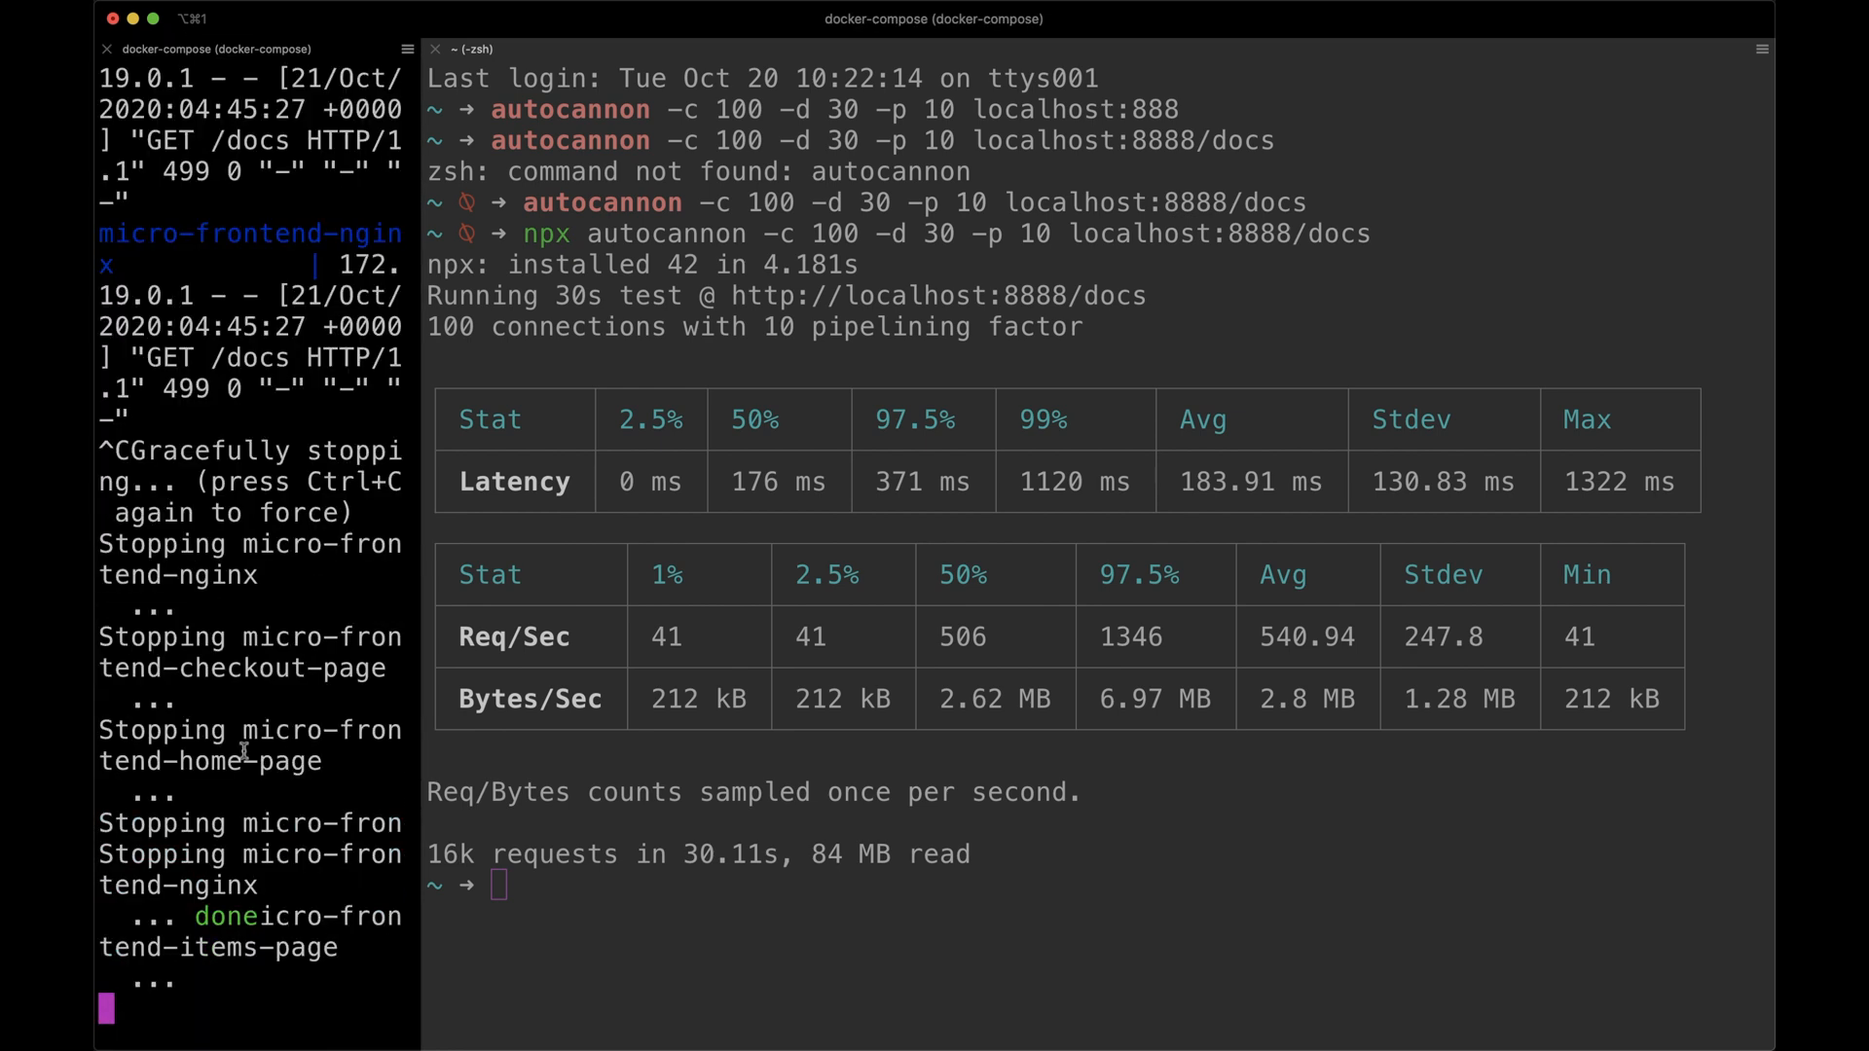
pyautogui.hotkey('ctrl', 'c')
pyautogui.write('ex')
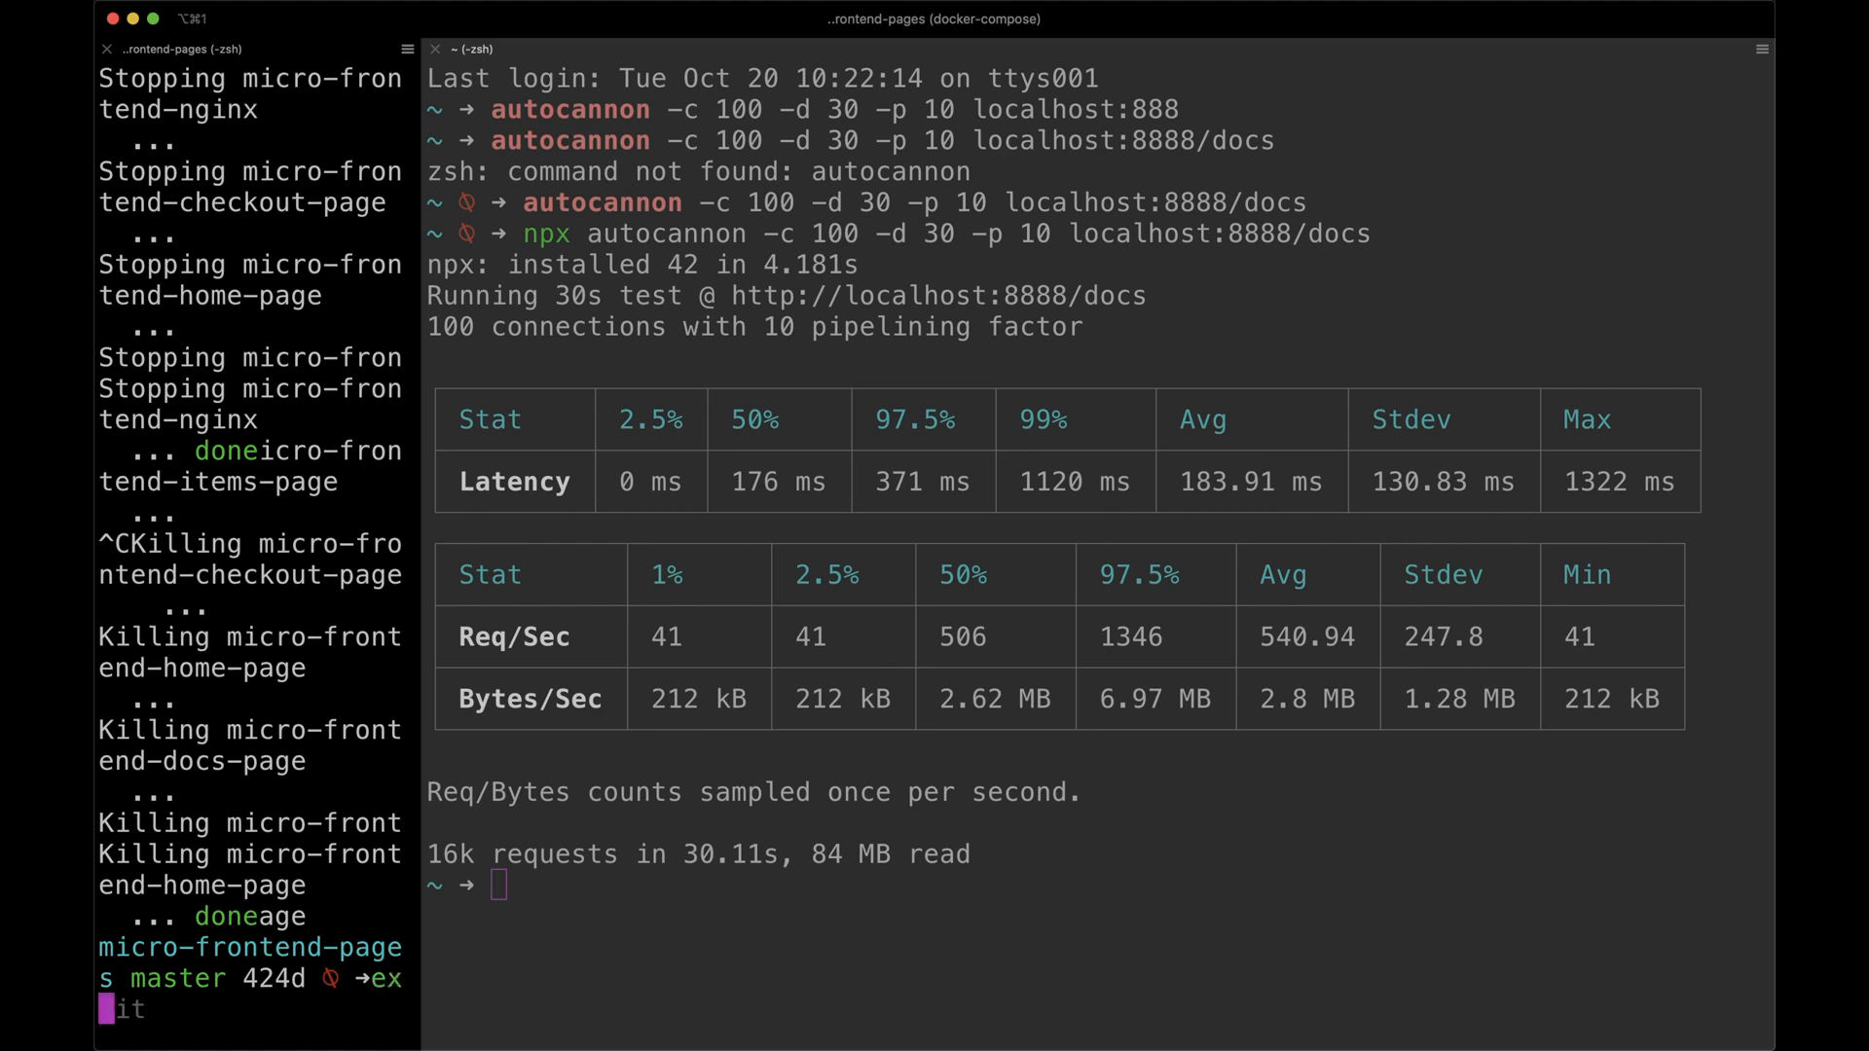
pyautogui.write('it')
pyautogui.press('Return')
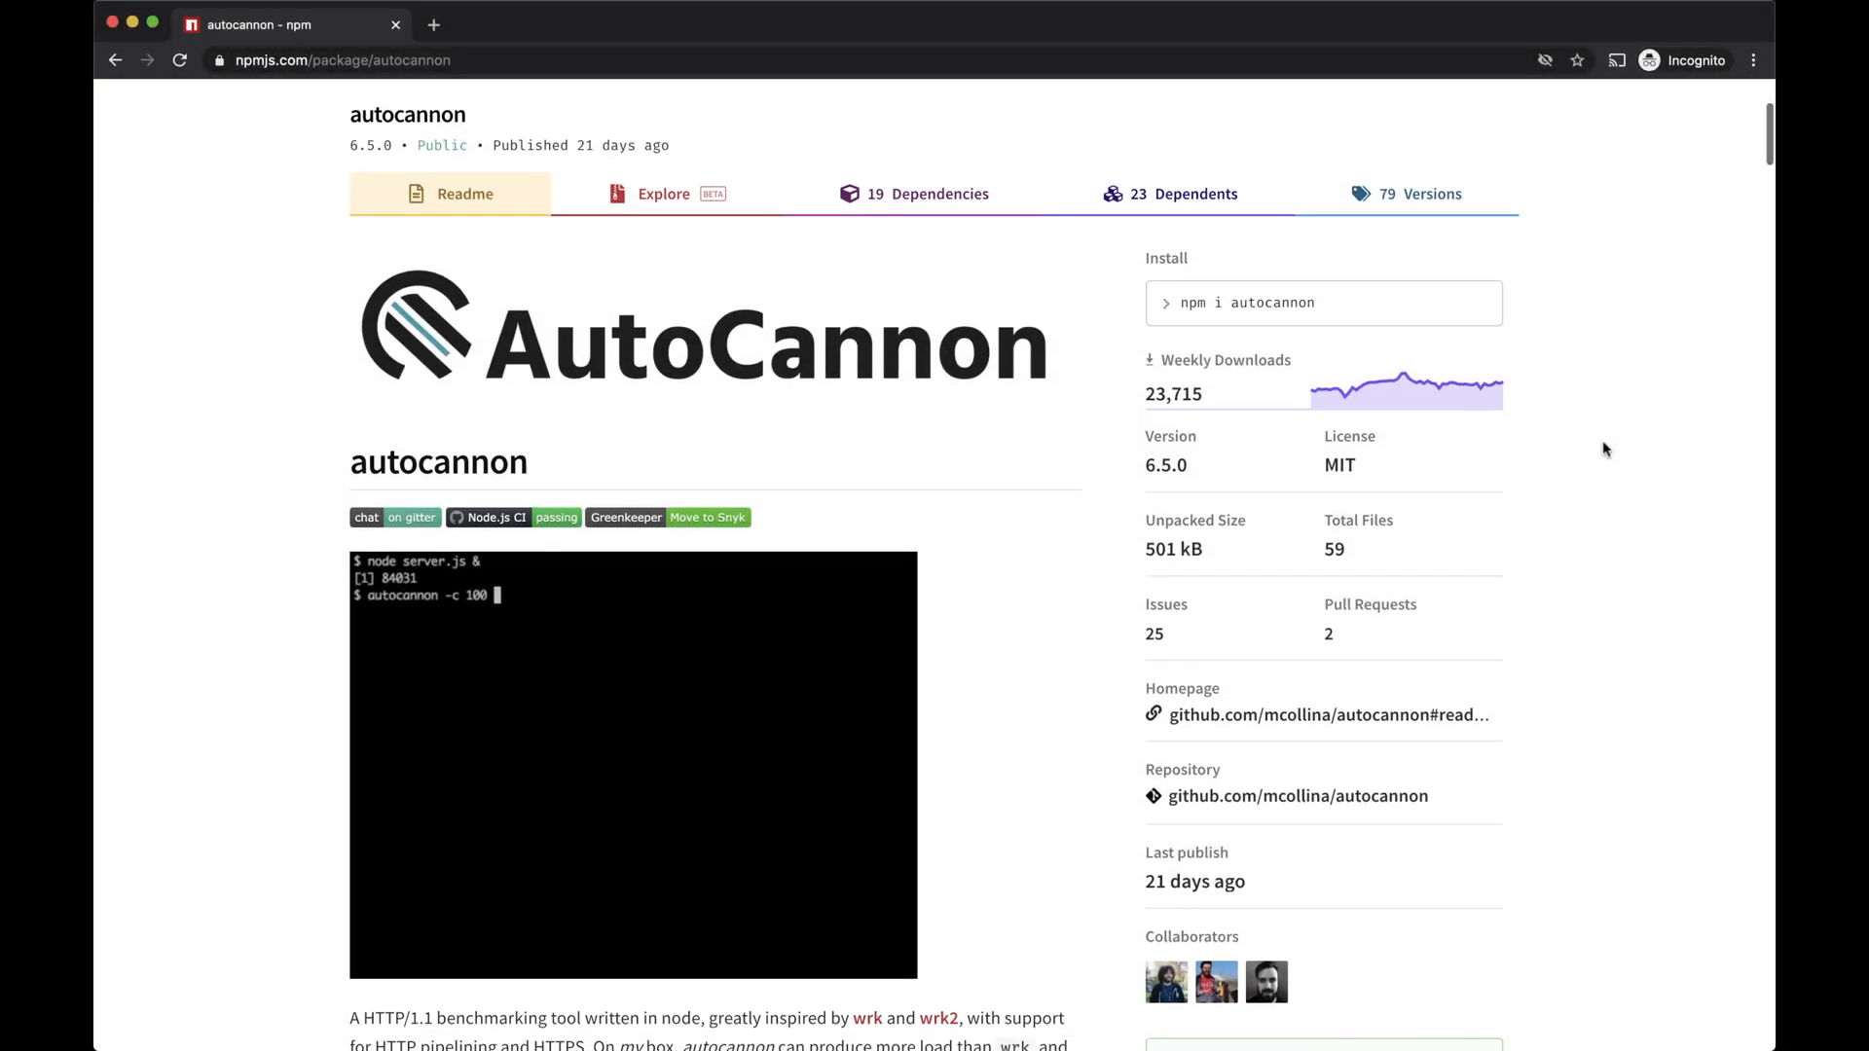
pyautogui.scroll(-3, 1602, 449)
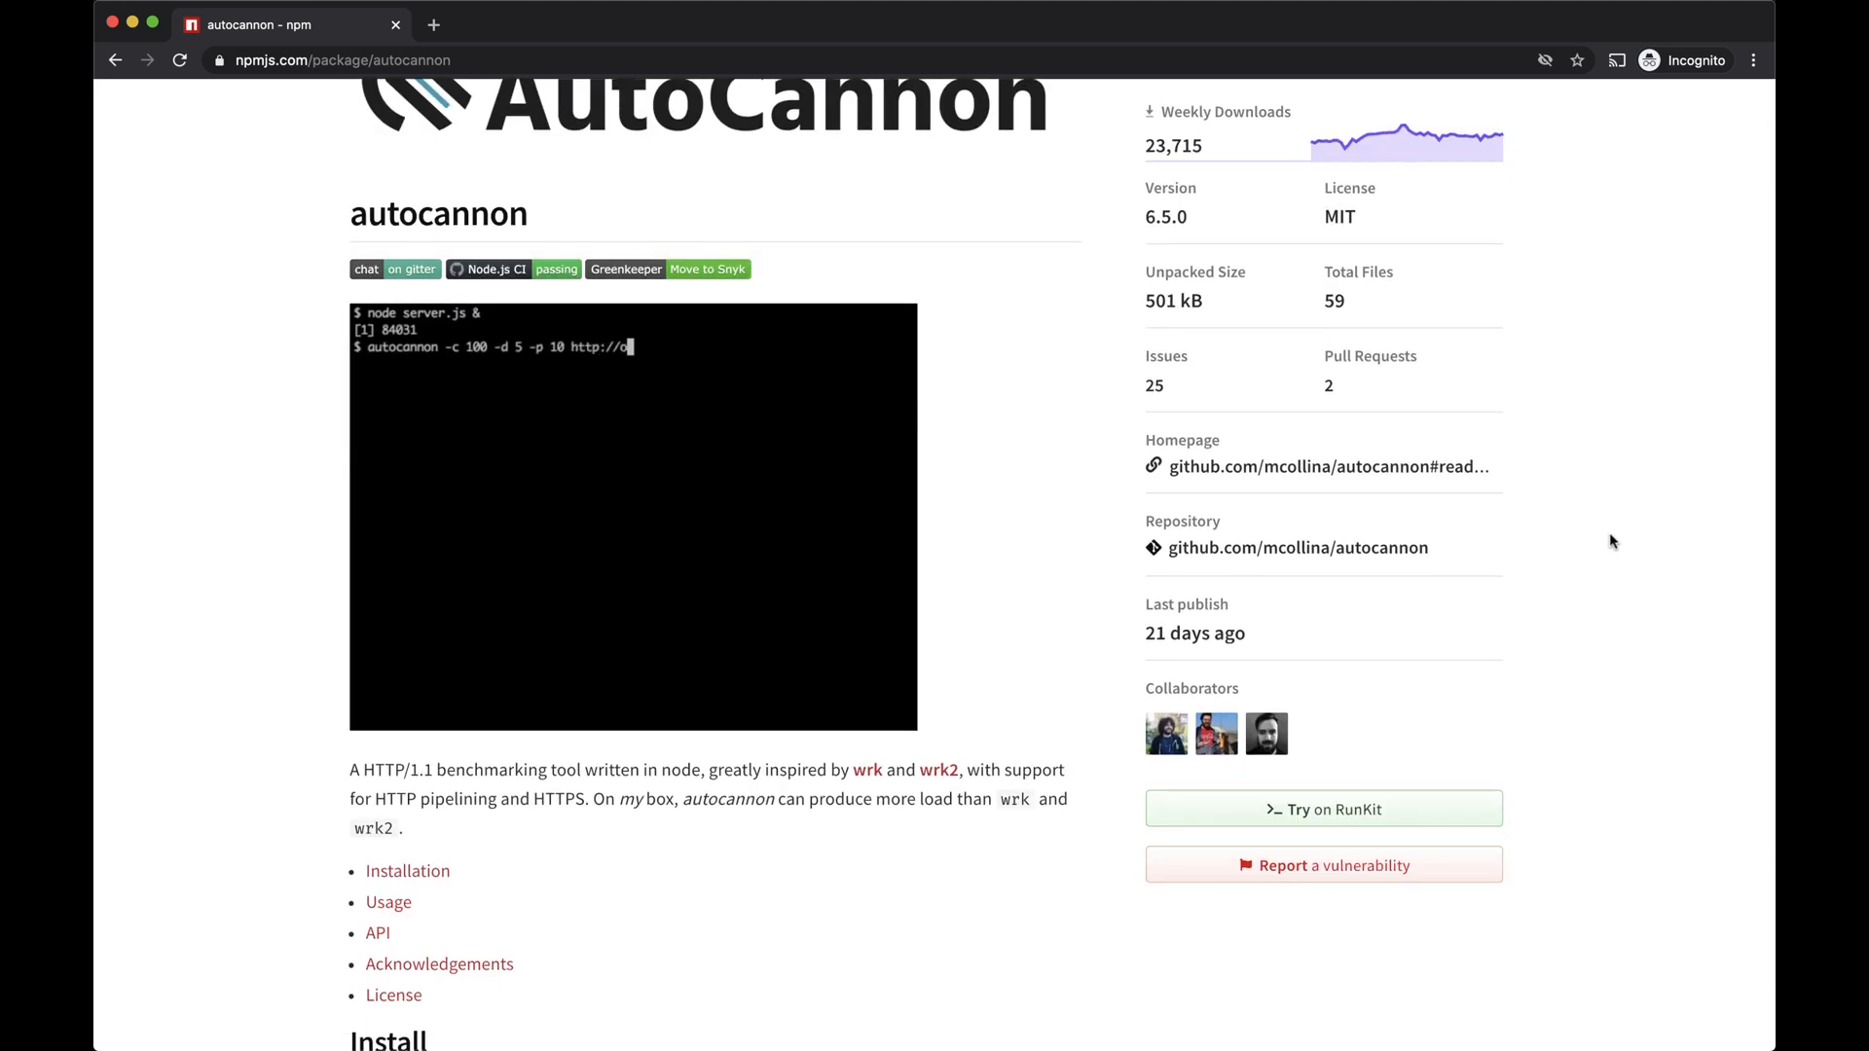
pyautogui.scroll(-1, 1613, 542)
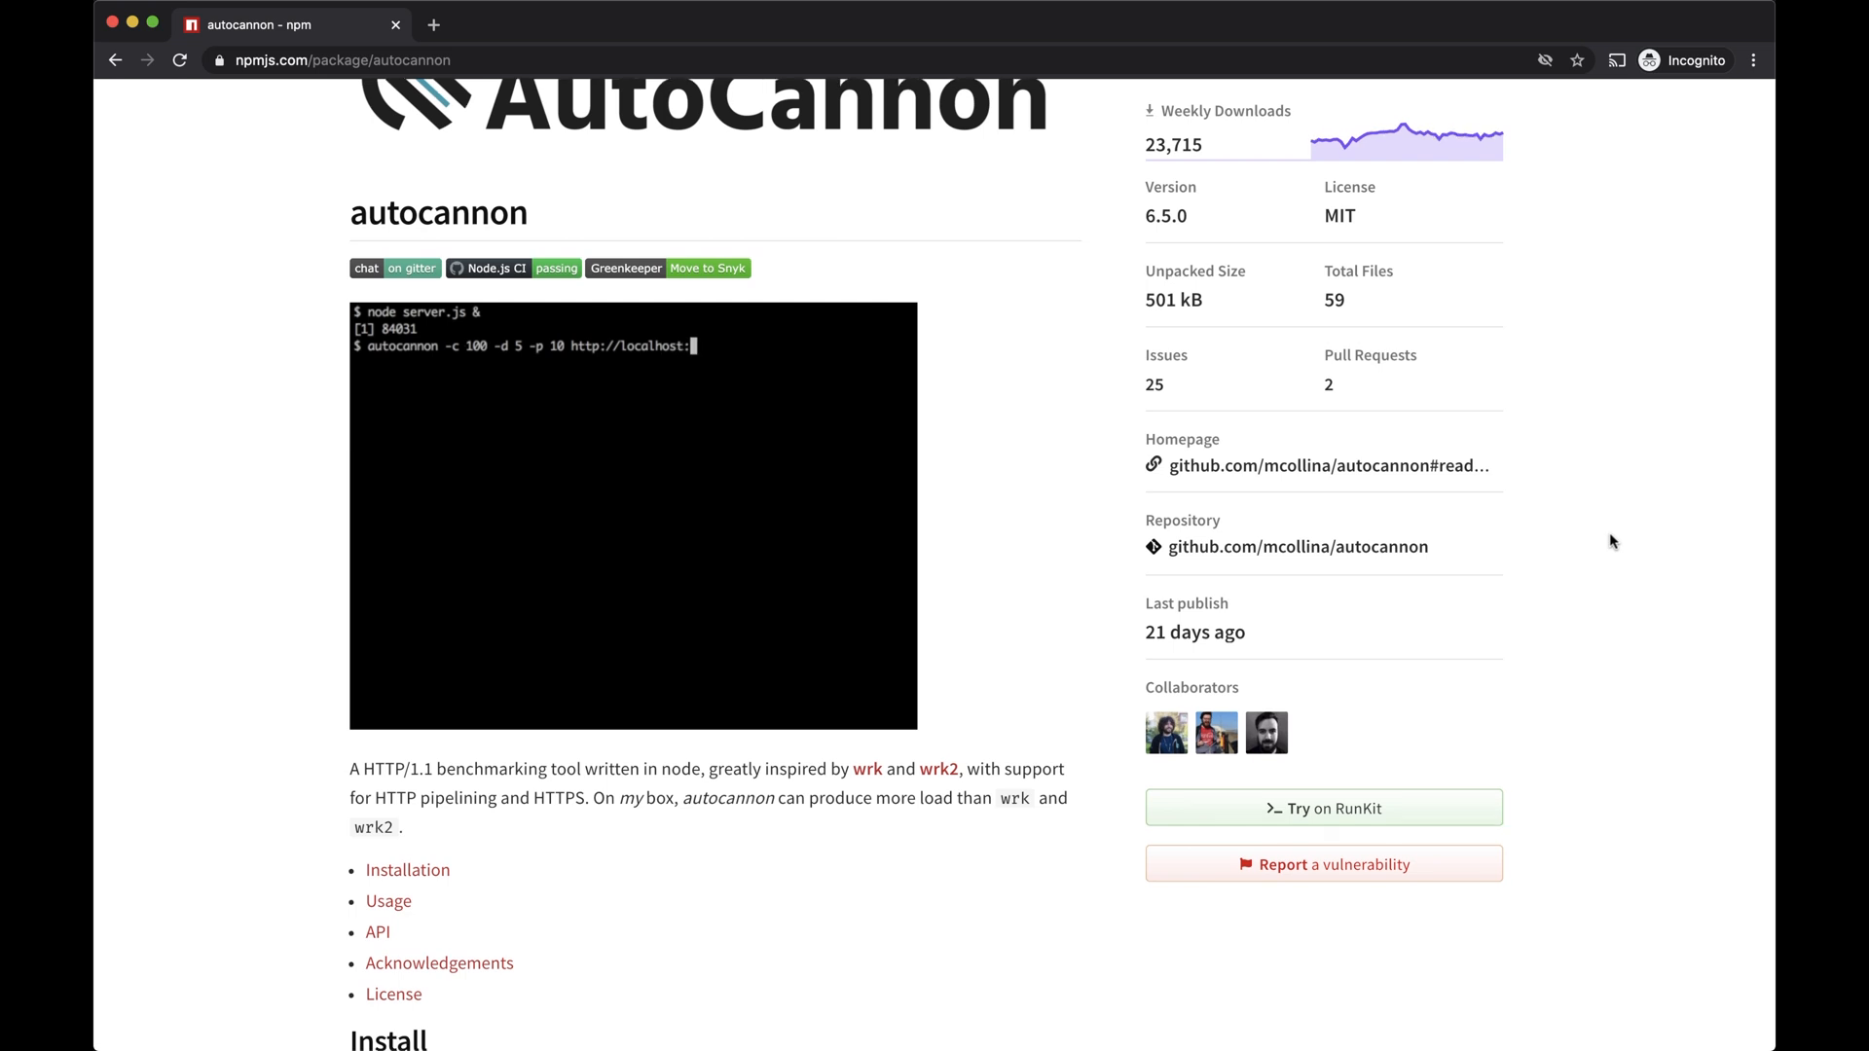
pyautogui.scroll(-2, 1612, 543)
pyautogui.scroll(-1, 1613, 543)
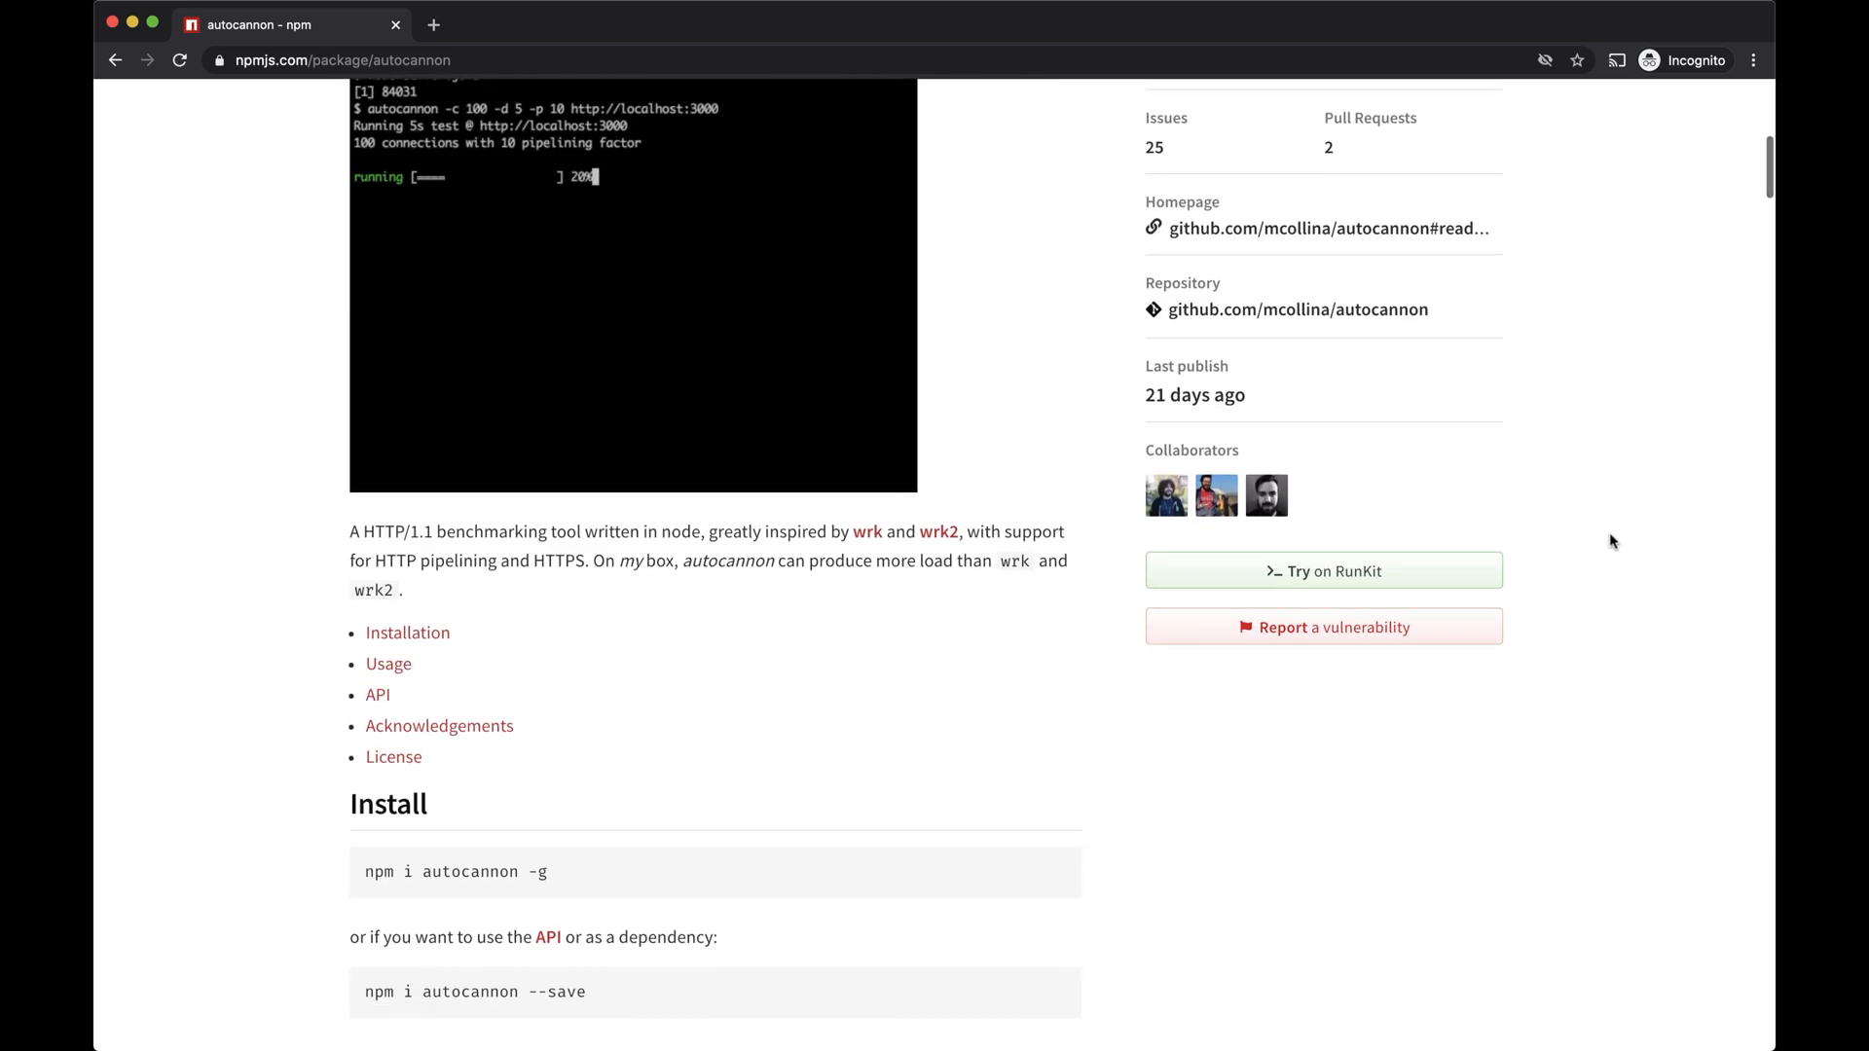